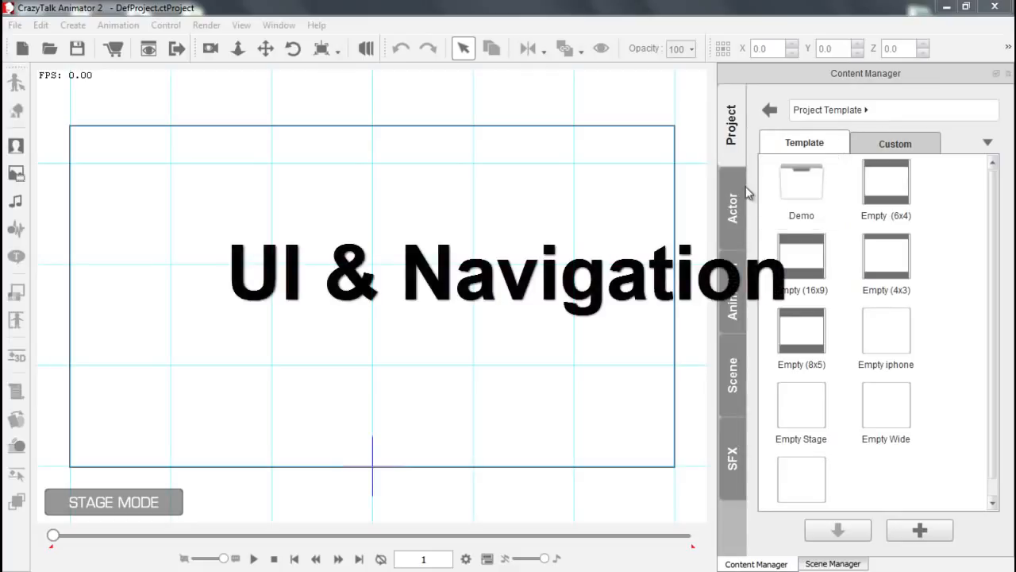
Look through the Actor, Animation, Scene and SFX template categories in the Content Manager.
{"action": "left_click", "coordinate": [734, 207]}
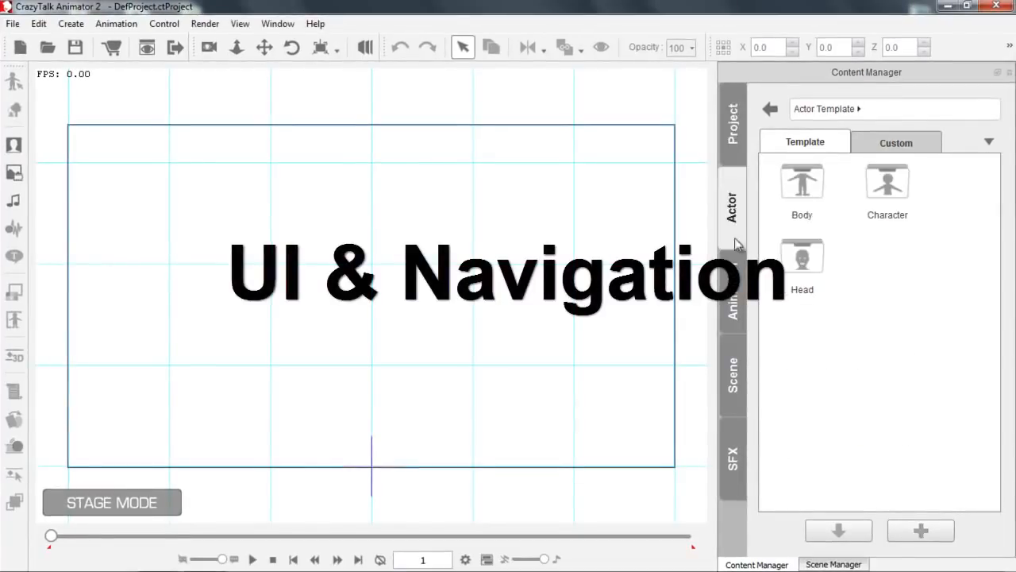
{"action": "left_click", "coordinate": [736, 298]}
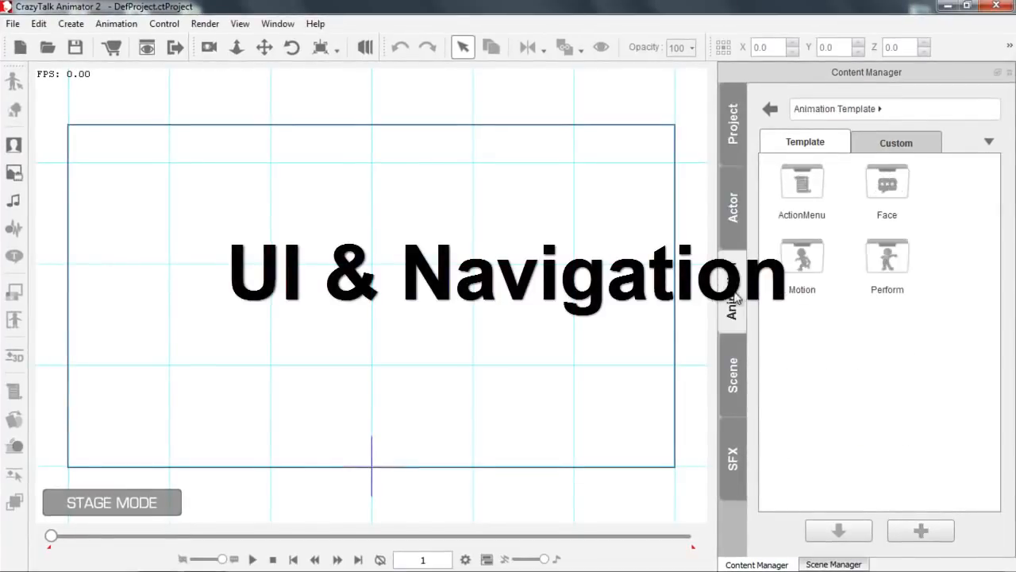
{"action": "left_click", "coordinate": [737, 385]}
{"action": "left_click", "coordinate": [739, 459]}
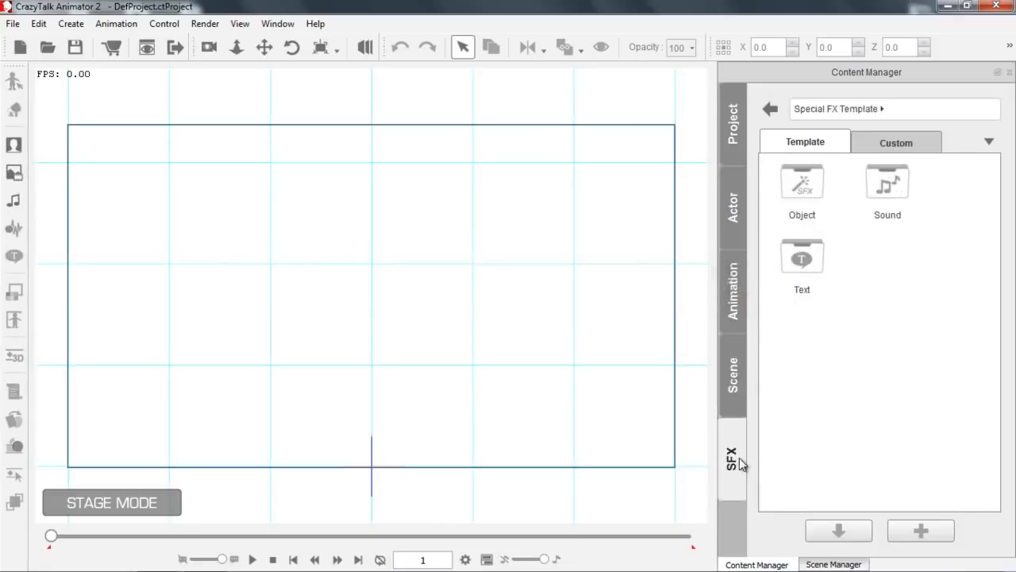
From the Scene templates, try the Office and Street scenes on the stage and finish with the Coffee Shop scene.
{"action": "left_click", "coordinate": [735, 383]}
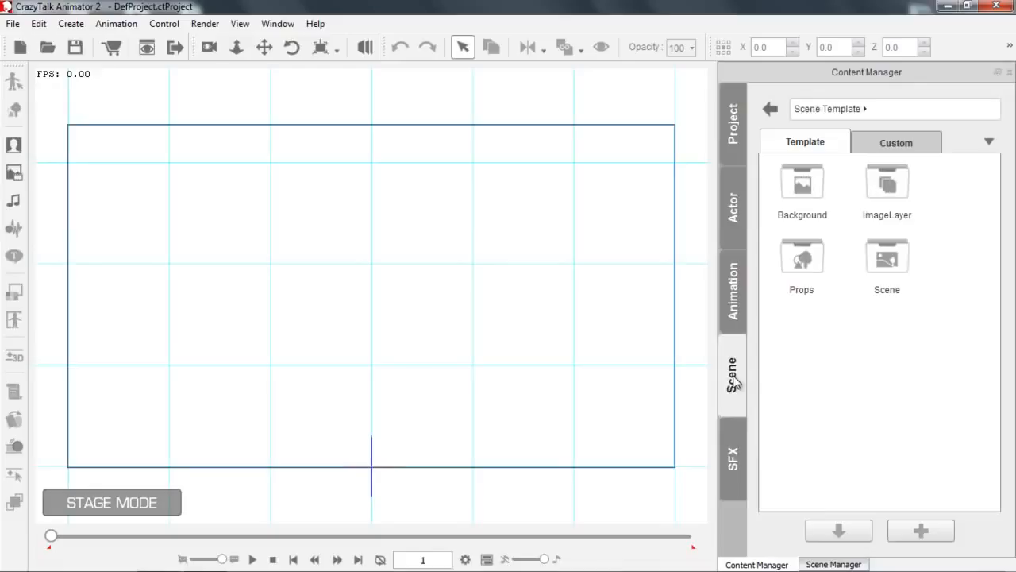
{"action": "double_click", "coordinate": [893, 267]}
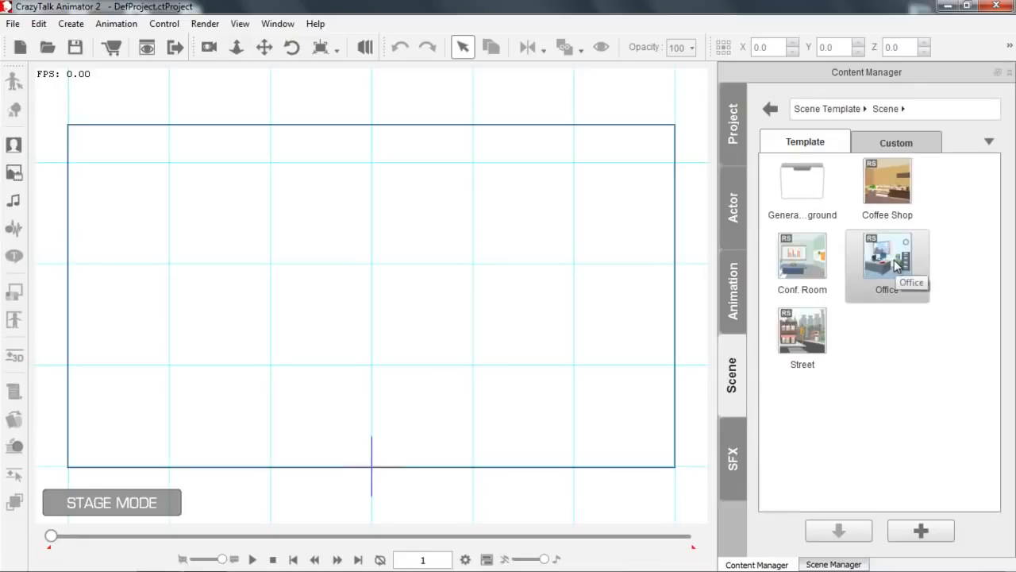
{"action": "left_click_drag", "start_coordinate": [888, 258], "coordinate": [441, 291]}
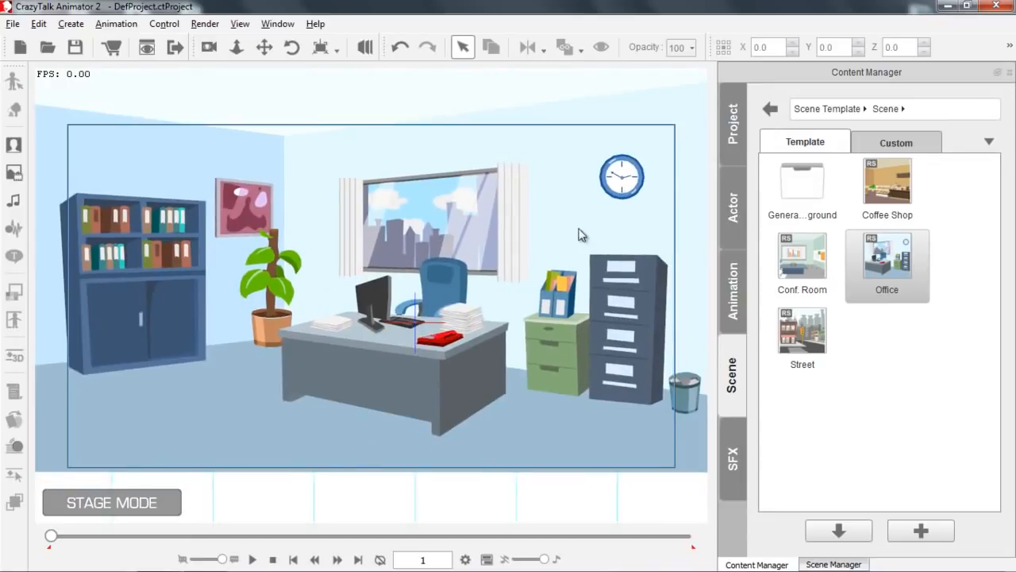
{"action": "double_click", "coordinate": [814, 335]}
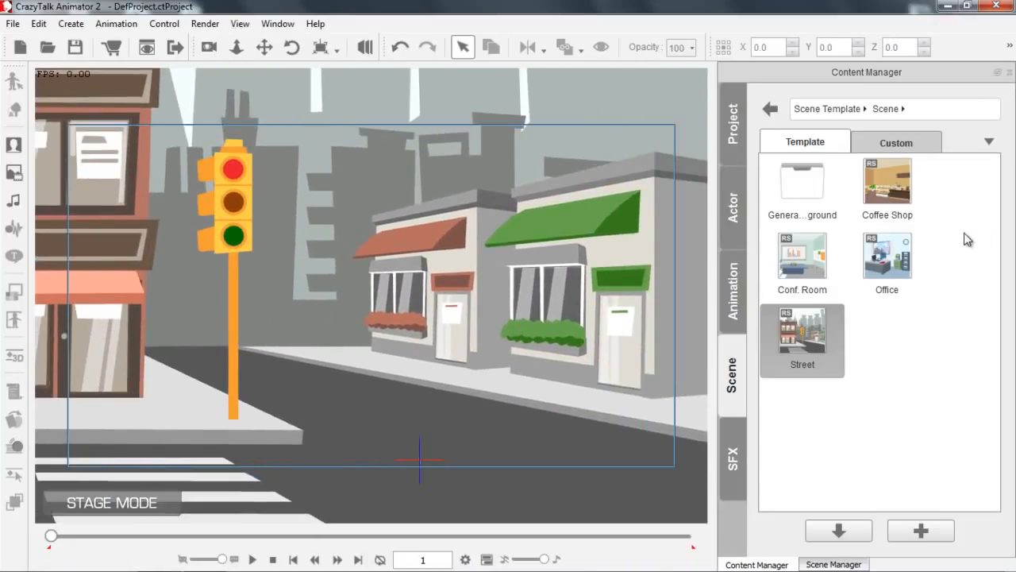
{"action": "double_click", "coordinate": [896, 187]}
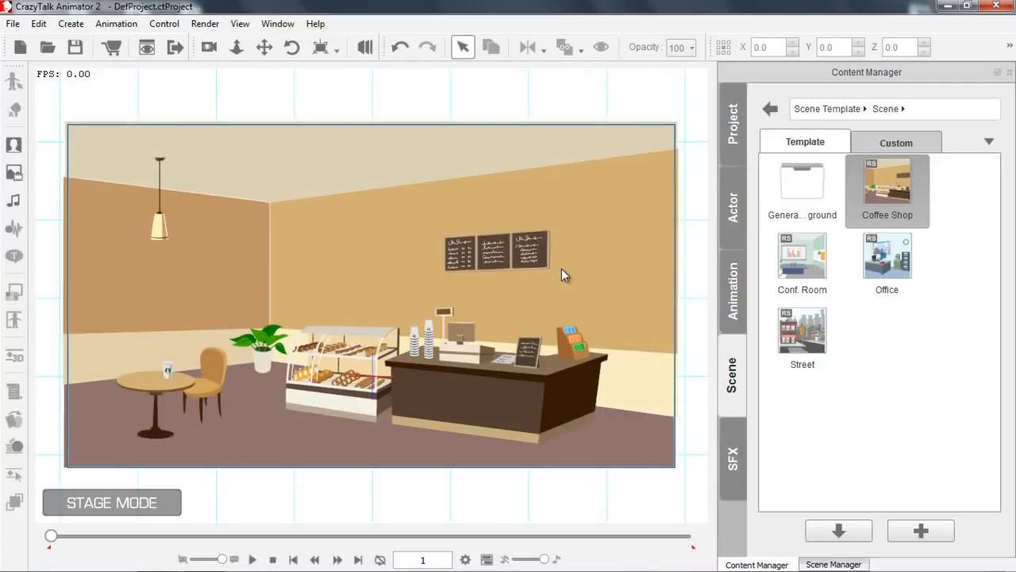
Float the Content Manager over the workspace and select Plant Pot, Snacks B and Snacks D in the Scene Manager.
{"action": "left_click_drag", "start_coordinate": [880, 75], "coordinate": [584, 50]}
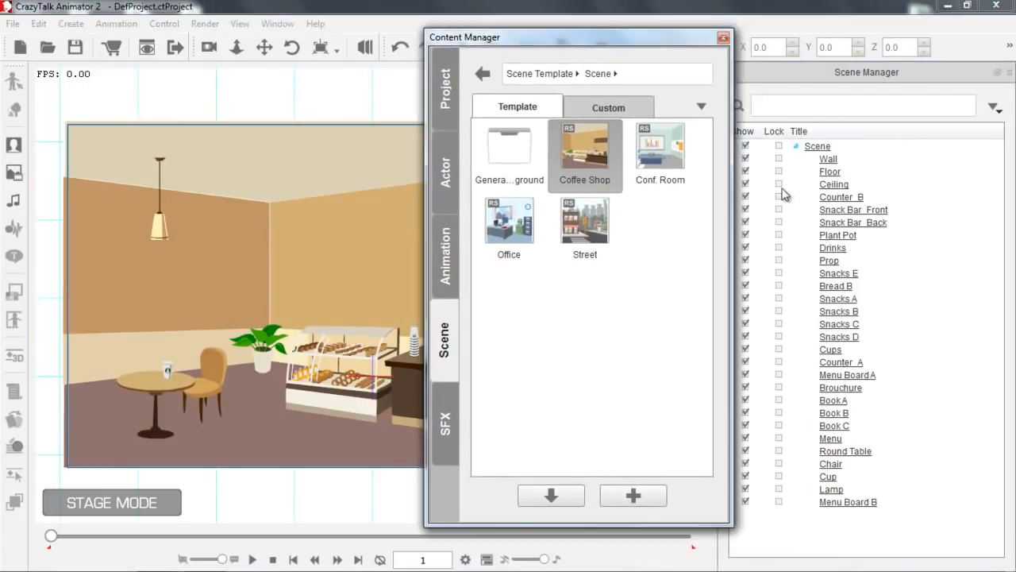
{"action": "left_click_drag", "start_coordinate": [635, 42], "coordinate": [679, 48]}
{"action": "left_click", "coordinate": [837, 235]}
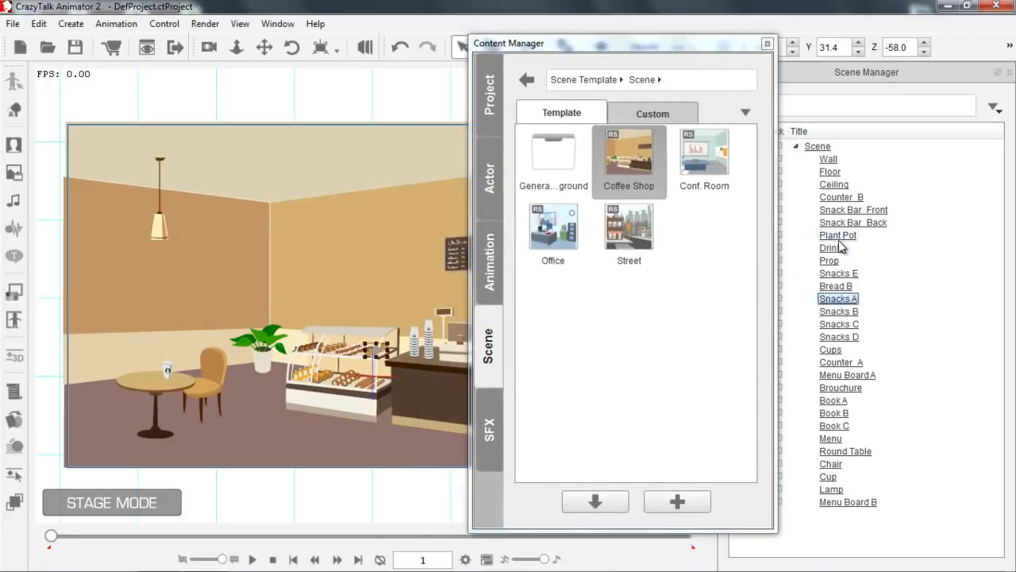
{"action": "left_click", "coordinate": [838, 311]}
{"action": "left_click", "coordinate": [838, 336]}
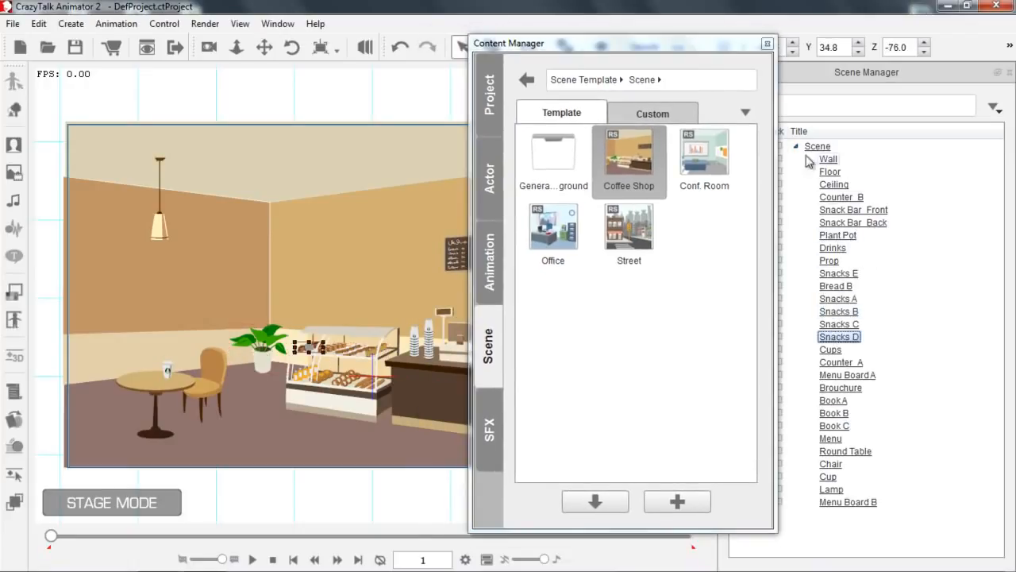
Dock the Content Manager back in its place, switch to the Scene Manager and return to the Content Manager.
{"action": "left_click_drag", "start_coordinate": [640, 44], "coordinate": [858, 85]}
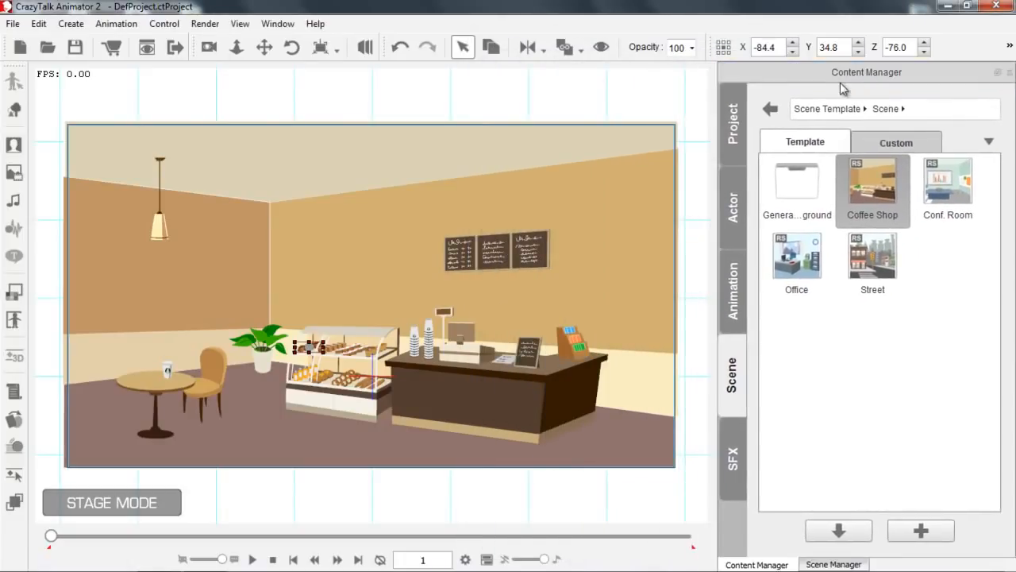
{"action": "left_click", "coordinate": [835, 564]}
{"action": "left_click", "coordinate": [790, 564]}
Cycle the Content Manager's view mode through large thumbnails and the detailed list back to small thumbnails.
{"action": "left_click", "coordinate": [992, 142]}
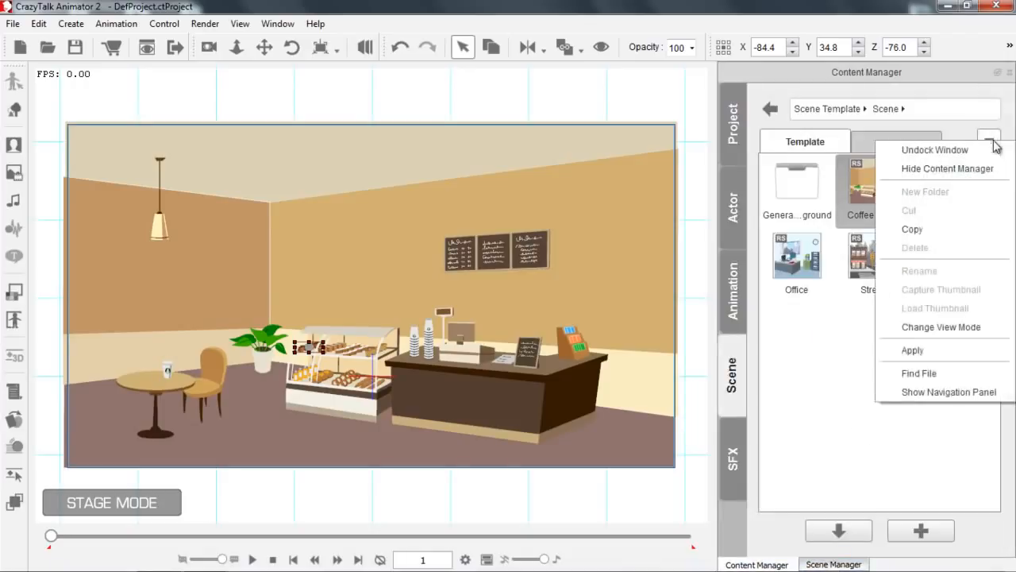
{"action": "left_click", "coordinate": [935, 329]}
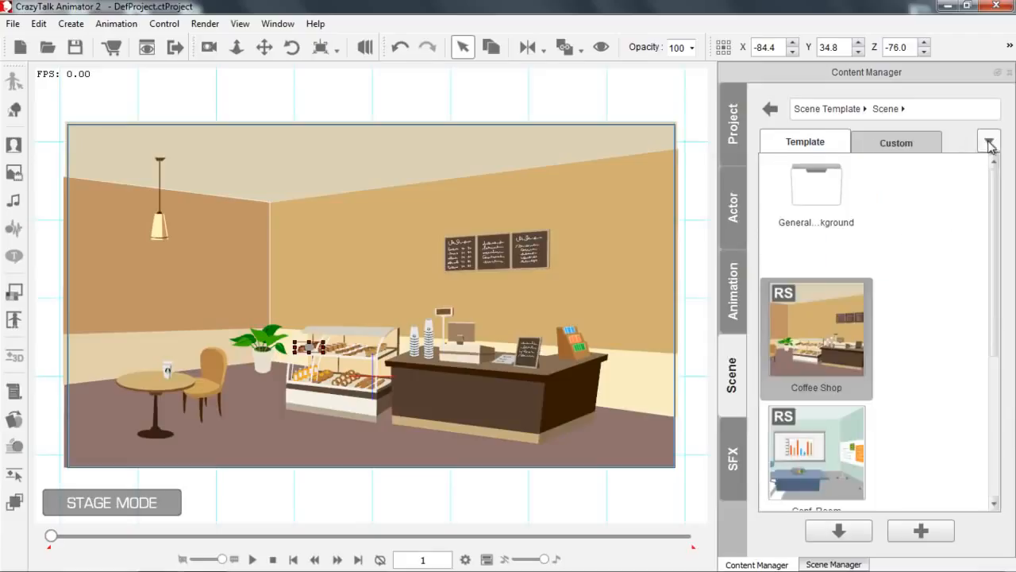
{"action": "left_click", "coordinate": [991, 142]}
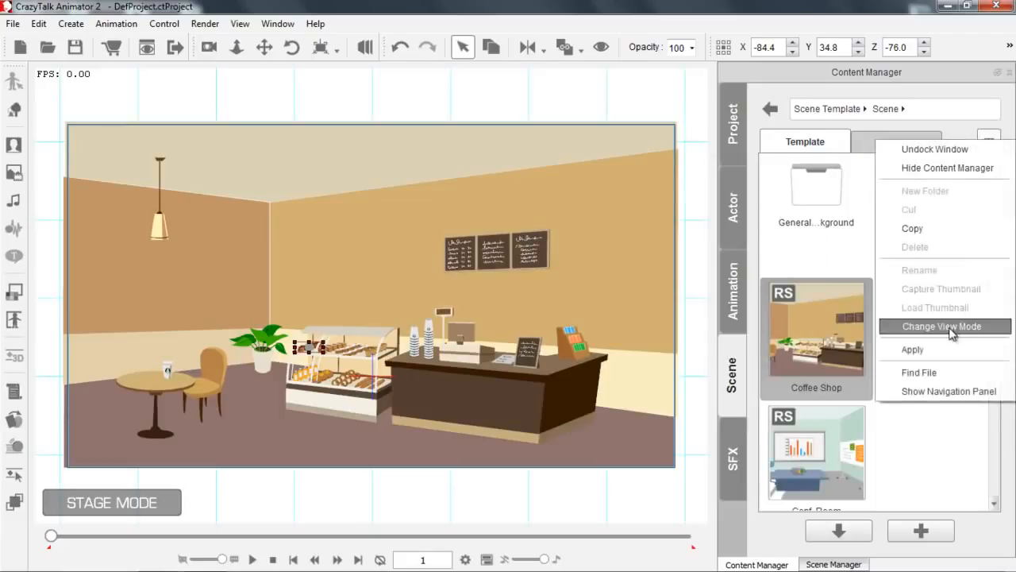
{"action": "left_click", "coordinate": [951, 332]}
{"action": "left_click", "coordinate": [989, 141]}
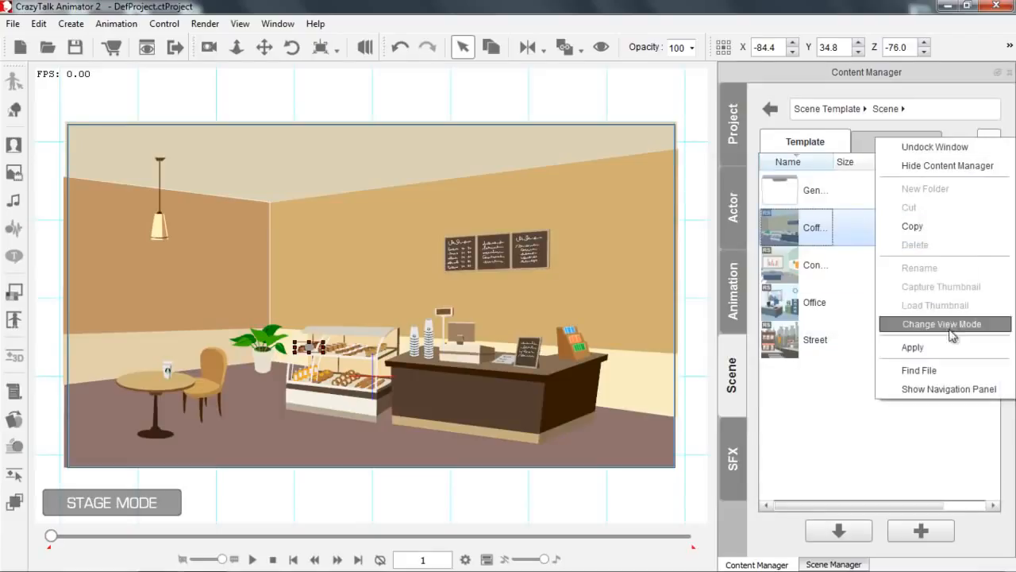
{"action": "left_click", "coordinate": [951, 329]}
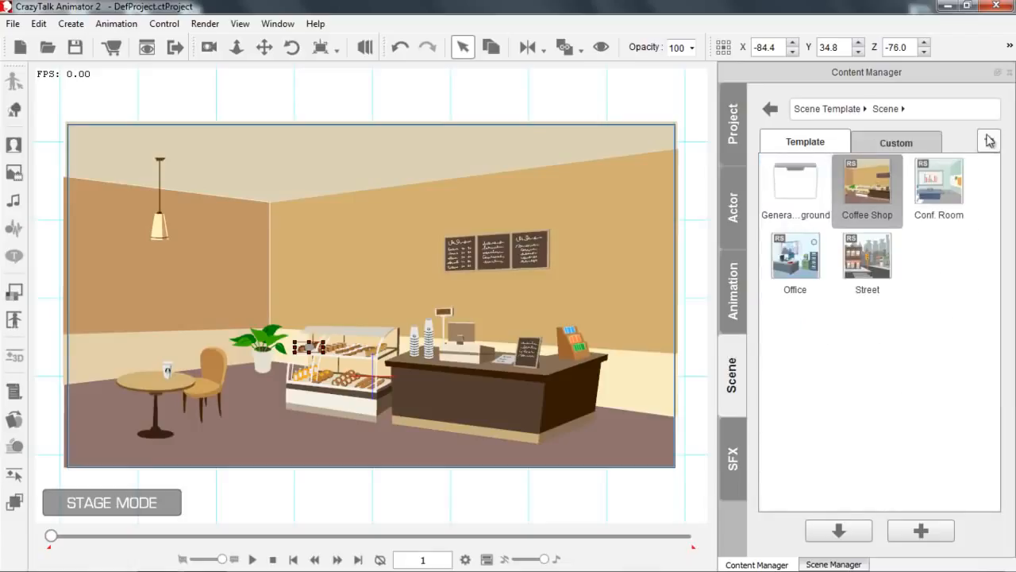
Show the Content Manager's navigation panel and browse the Props category to the Conf. Room templates.
{"action": "left_click", "coordinate": [990, 142]}
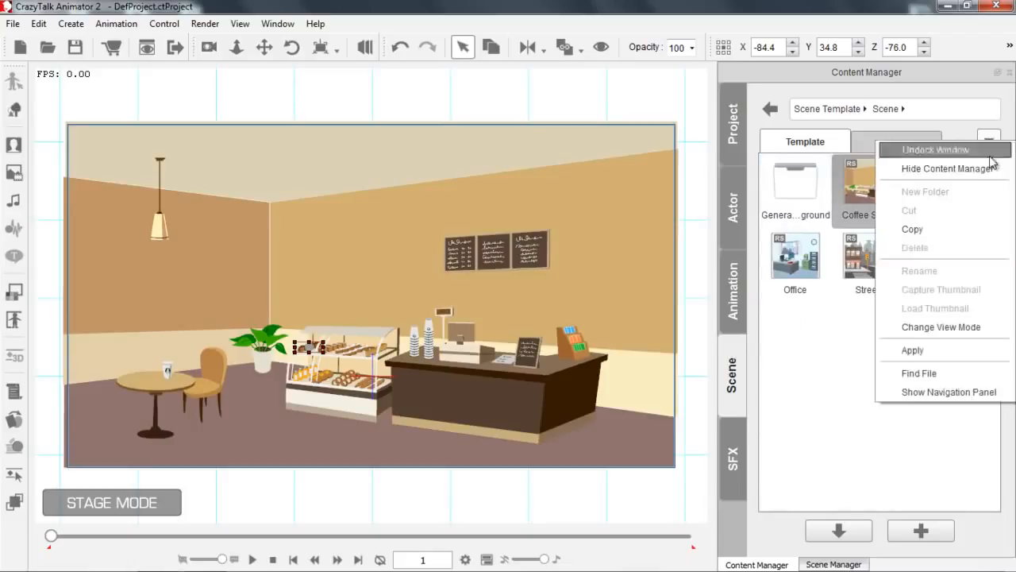
{"action": "left_click", "coordinate": [937, 392]}
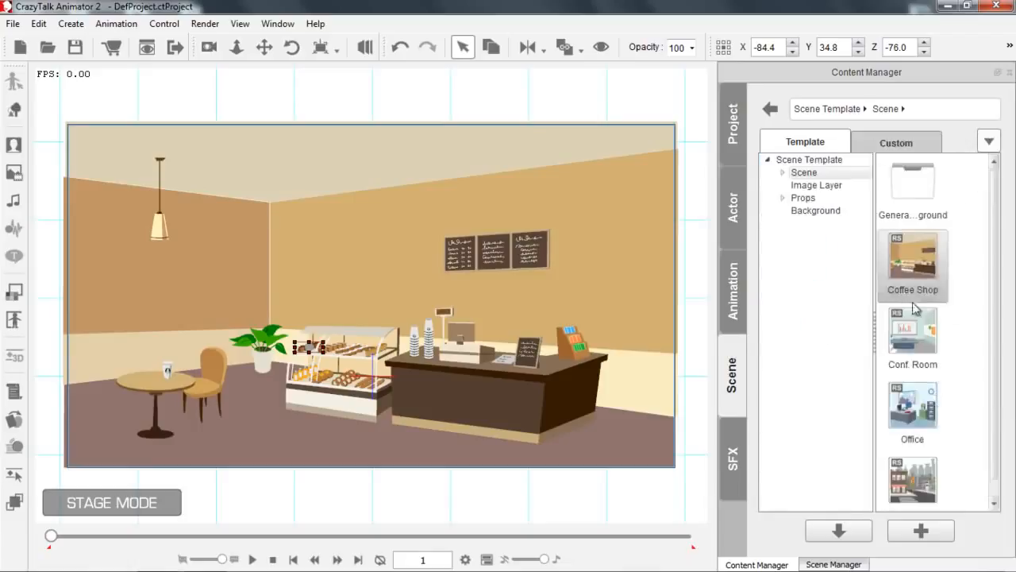
{"action": "left_click", "coordinate": [796, 203]}
{"action": "left_click", "coordinate": [783, 198]}
{"action": "left_click", "coordinate": [818, 223]}
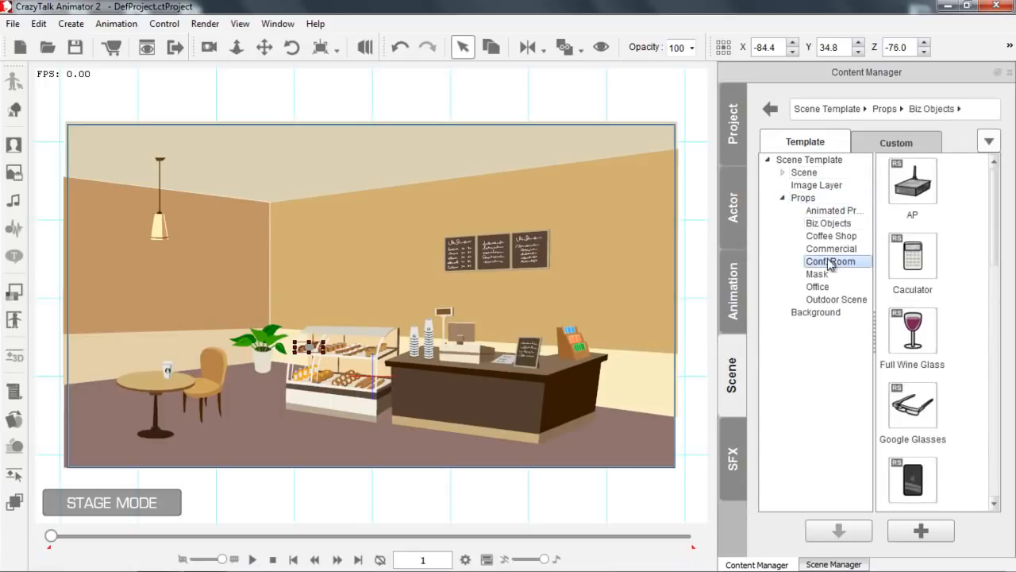
{"action": "left_click", "coordinate": [783, 199]}
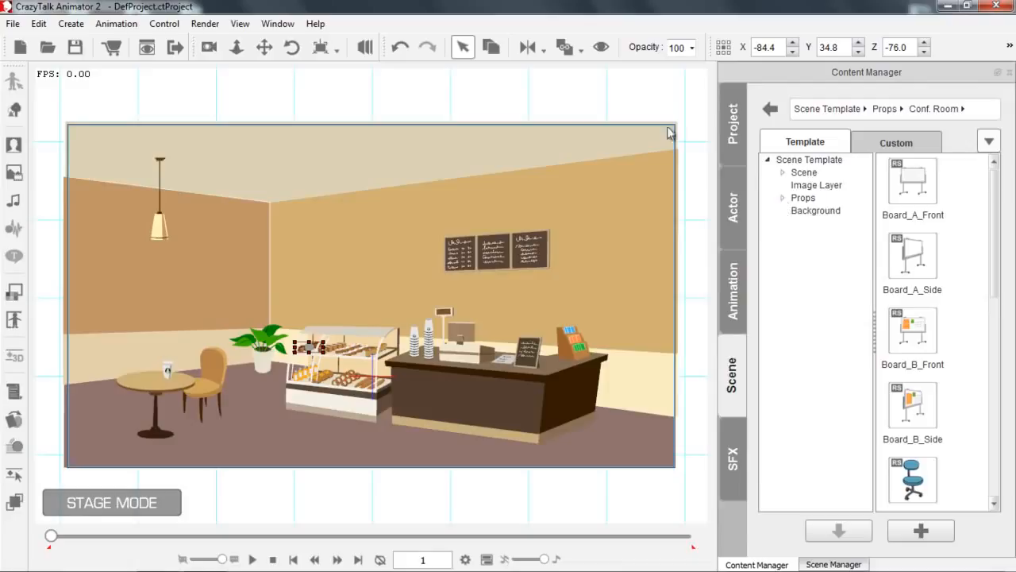
Move the toolbar with the undo and selection tools onto a second row and return it to its original place.
{"action": "left_click_drag", "start_coordinate": [381, 47], "coordinate": [202, 79]}
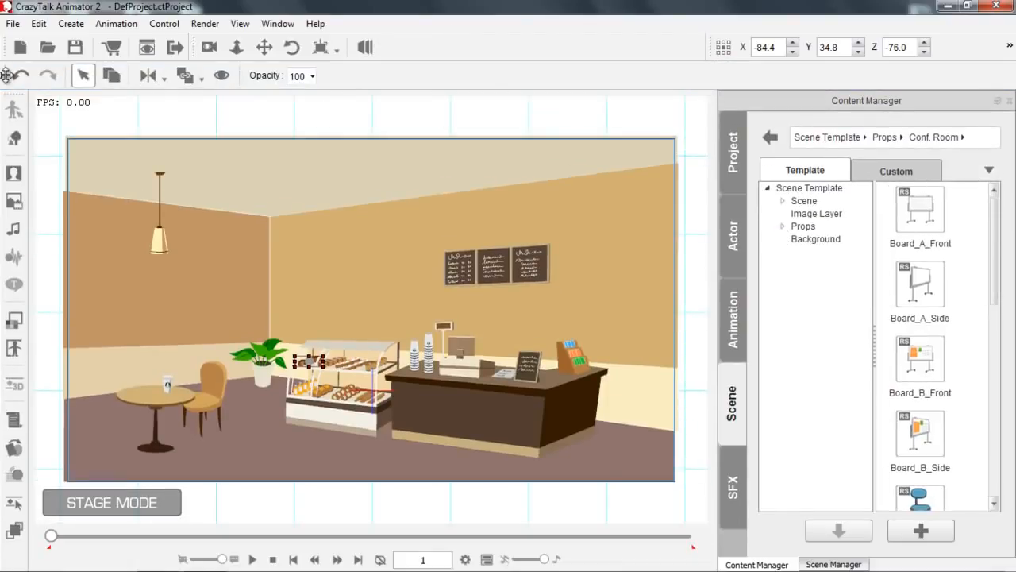
{"action": "left_click_drag", "start_coordinate": [8, 75], "coordinate": [385, 47]}
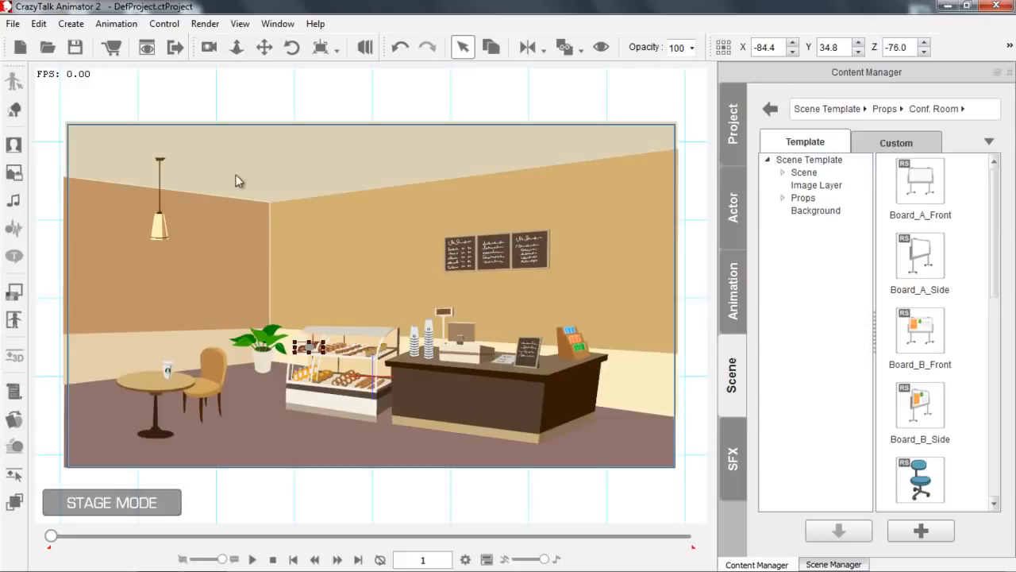
Examine the coffee shop scene from closer and farther away and from shifted viewpoints, with no object selected.
{"action": "scroll", "coordinate": [302, 231], "scroll_direction": "up", "scroll_amount": 1}
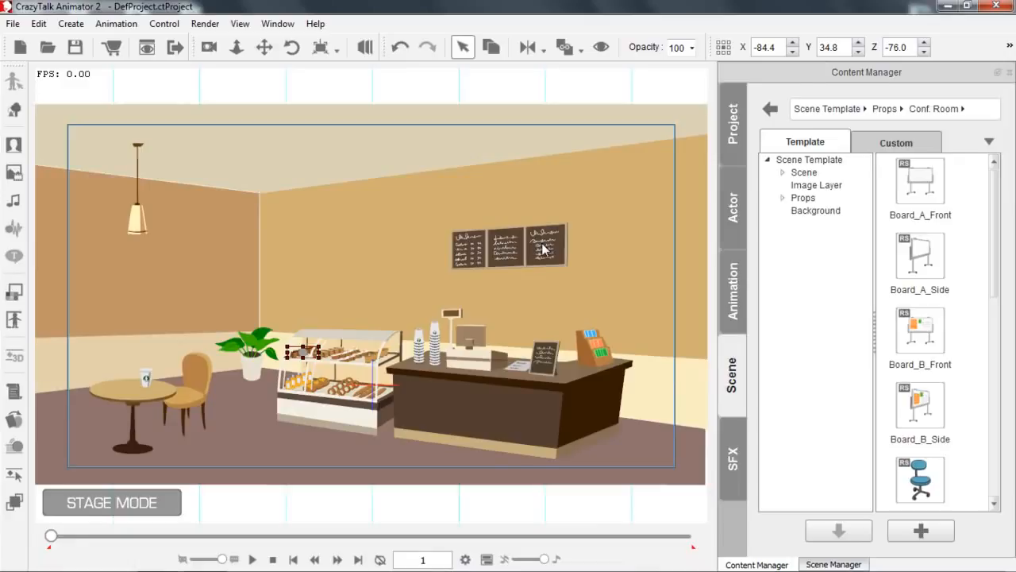
{"action": "left_click_drag", "start_coordinate": [403, 326], "coordinate": [472, 306]}
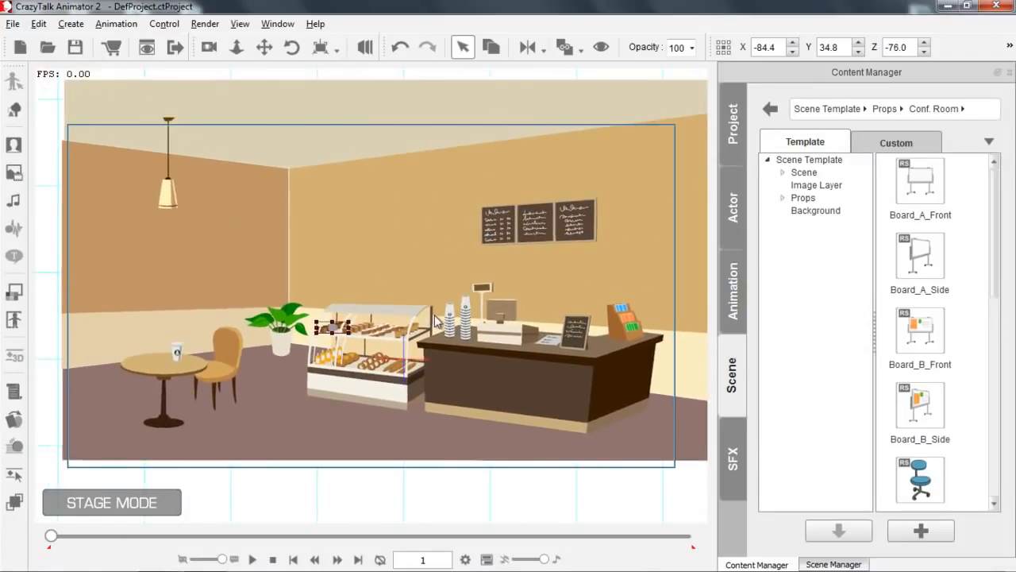
{"action": "left_click_drag", "start_coordinate": [505, 377], "coordinate": [370, 404]}
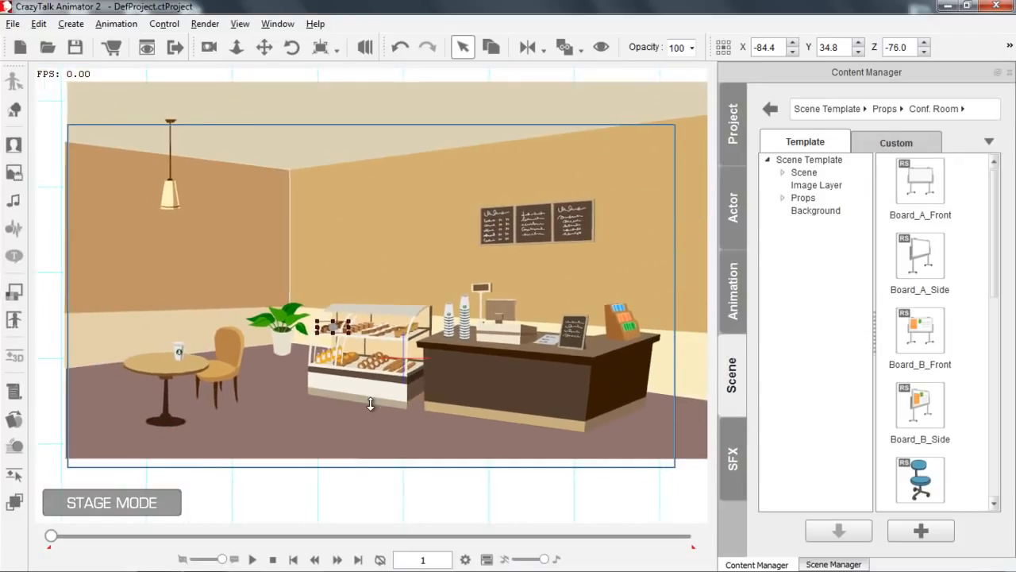
{"action": "left_click", "coordinate": [380, 502]}
{"action": "scroll", "coordinate": [365, 352], "scroll_direction": "up", "scroll_amount": 3}
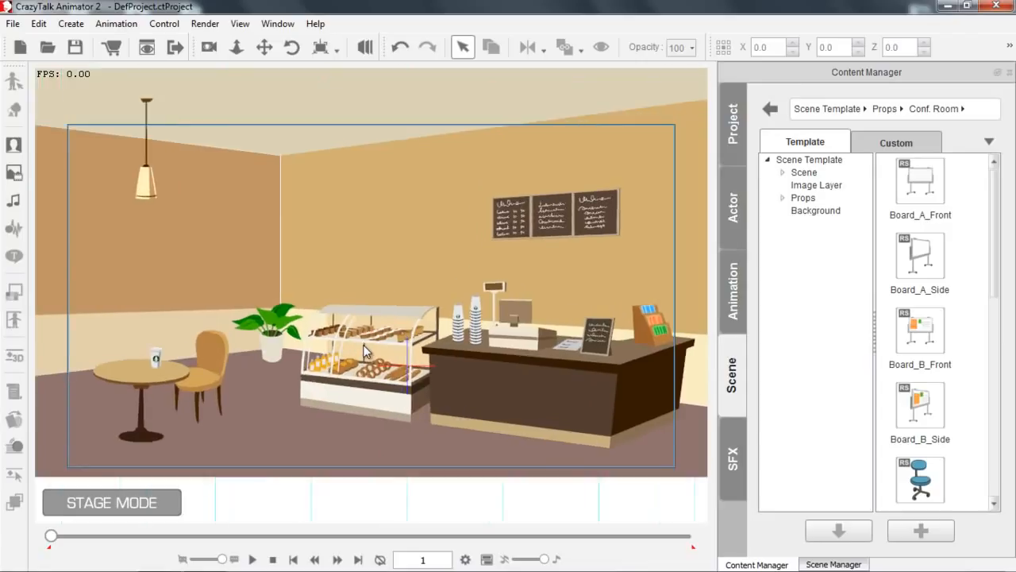
{"action": "scroll", "coordinate": [362, 349], "scroll_direction": "down", "scroll_amount": 3}
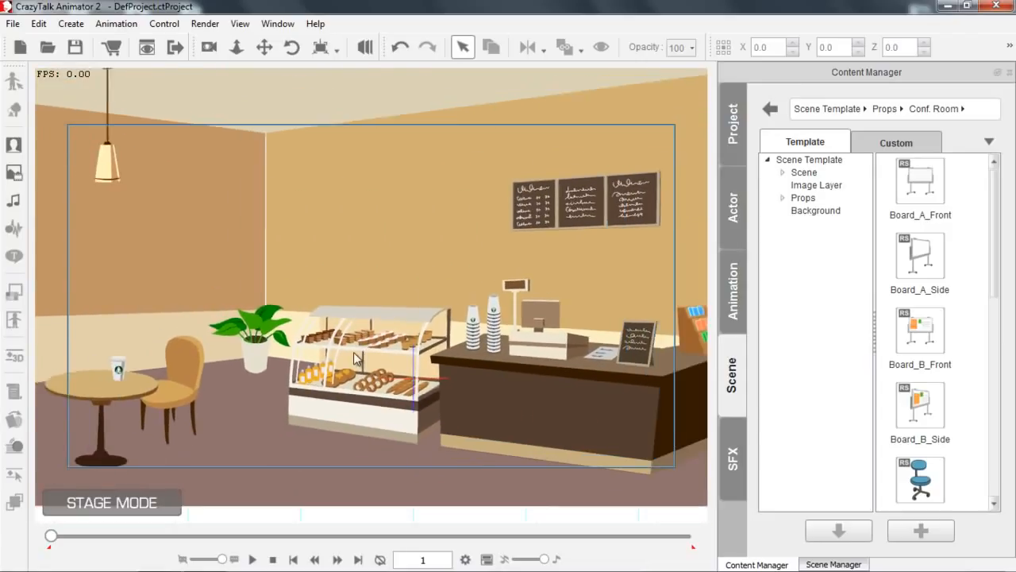
{"action": "scroll", "coordinate": [366, 328], "scroll_direction": "up", "scroll_amount": 3}
{"action": "scroll", "coordinate": [366, 328], "scroll_direction": "down", "scroll_amount": 4}
{"action": "scroll", "coordinate": [366, 330], "scroll_direction": "up", "scroll_amount": 3}
{"action": "scroll", "coordinate": [366, 330], "scroll_direction": "down", "scroll_amount": 2}
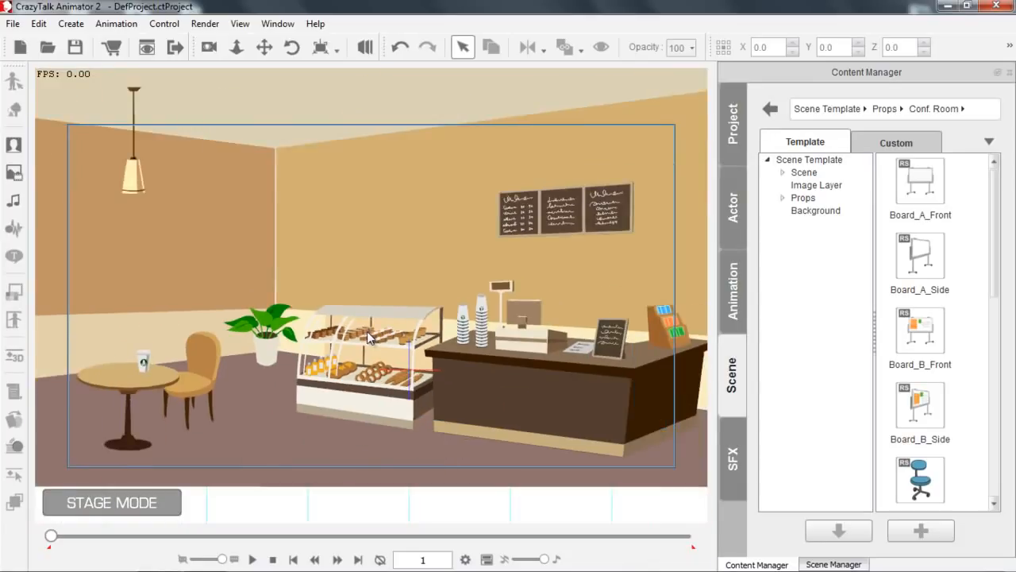
Select the potted plant beside the snack display and shift it back and forth in depth.
{"action": "left_click", "coordinate": [268, 353]}
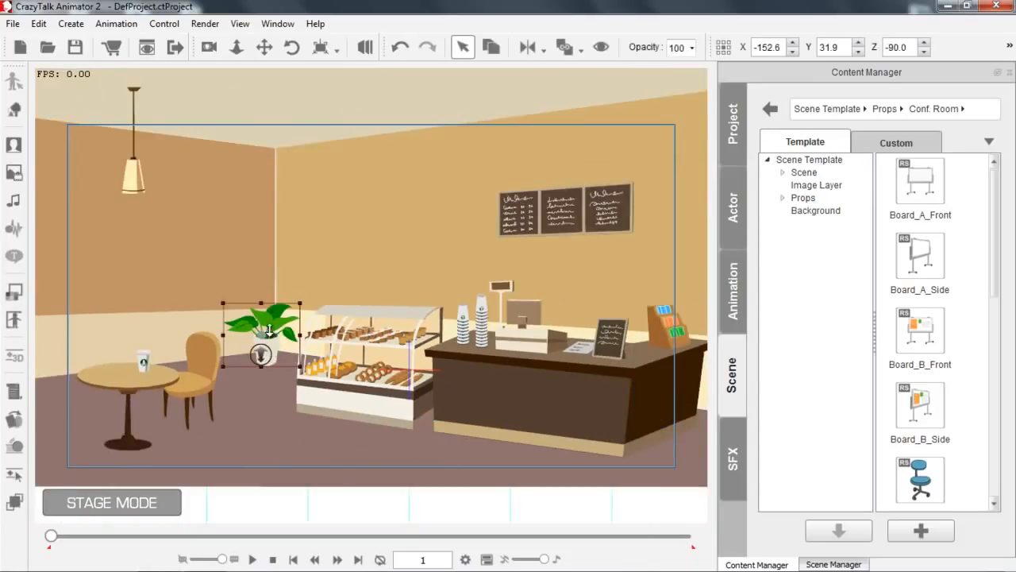
{"action": "key", "text": "alt+Down"}
{"action": "key", "text": "alt+Down"}
{"action": "key", "text": "alt+Up"}
{"action": "key", "text": "alt+Up"}
{"action": "key", "text": "alt+Up"}
{"action": "key", "text": "alt+Up"}
{"action": "key", "text": "alt+Up"}
{"action": "key", "text": "alt+Up"}
{"action": "key", "text": "alt+Up"}
{"action": "key", "text": "alt+Down"}
{"action": "key", "text": "alt+Down"}
{"action": "key", "text": "alt+Down"}
{"action": "key", "text": "alt+Down"}
{"action": "key", "text": "alt+Down"}
Try the safe area adjustment in the project settings, finishing at 20, and accept the settings.
{"action": "left_click", "coordinate": [38, 23]}
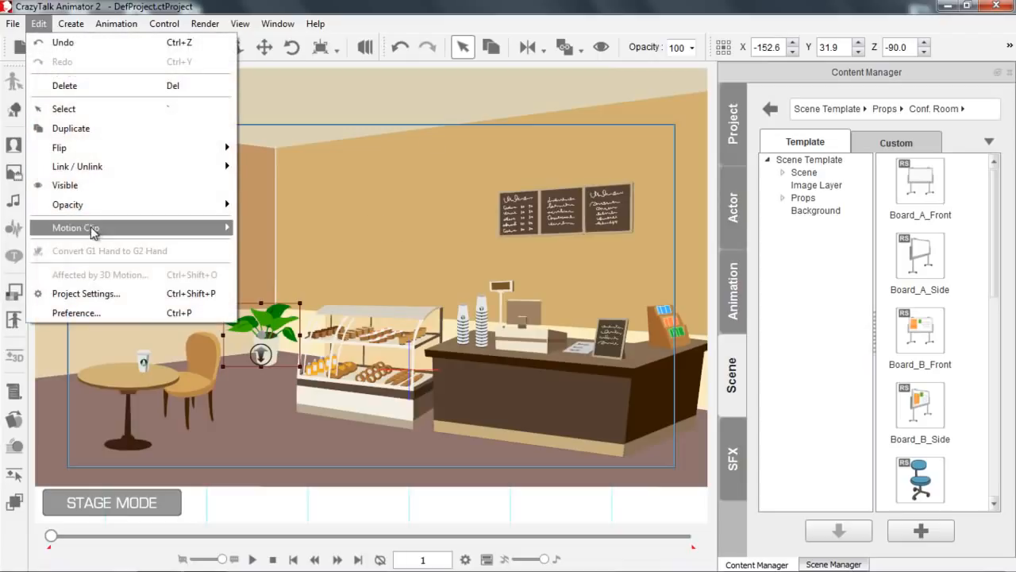
{"action": "left_click", "coordinate": [92, 294]}
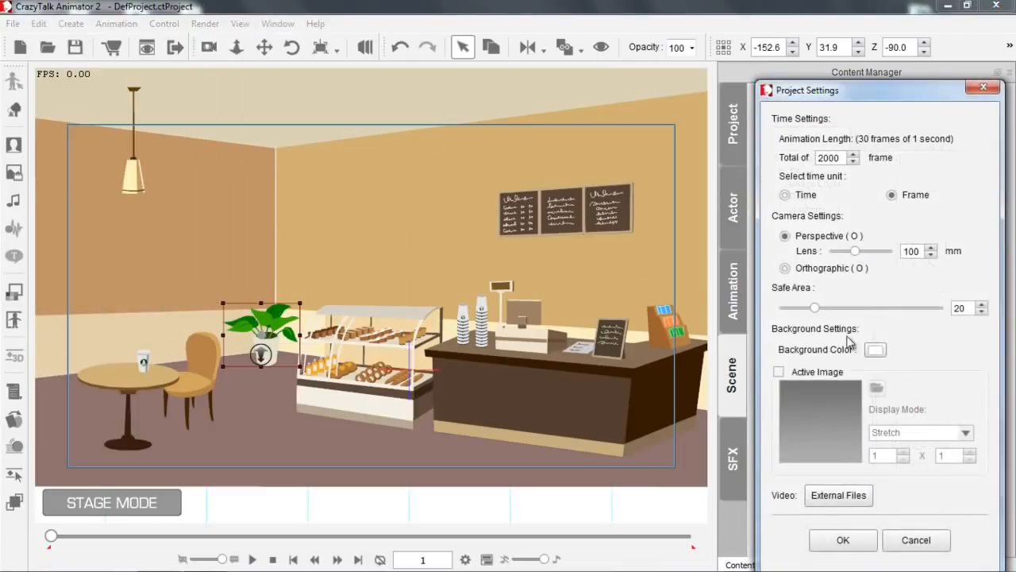
{"action": "mouse_move", "coordinate": [815, 311]}
{"action": "left_mouse_down"}
{"action": "mouse_move", "coordinate": [784, 314]}
{"action": "mouse_move", "coordinate": [883, 313]}
{"action": "mouse_move", "coordinate": [786, 313]}
{"action": "mouse_move", "coordinate": [817, 316]}
{"action": "left_mouse_up"}
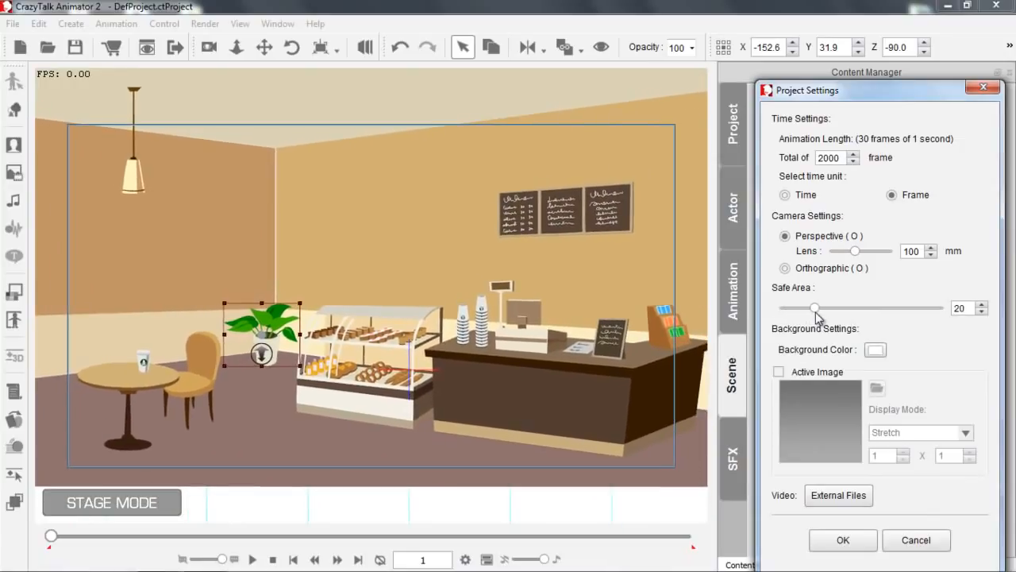
{"action": "left_click", "coordinate": [843, 541]}
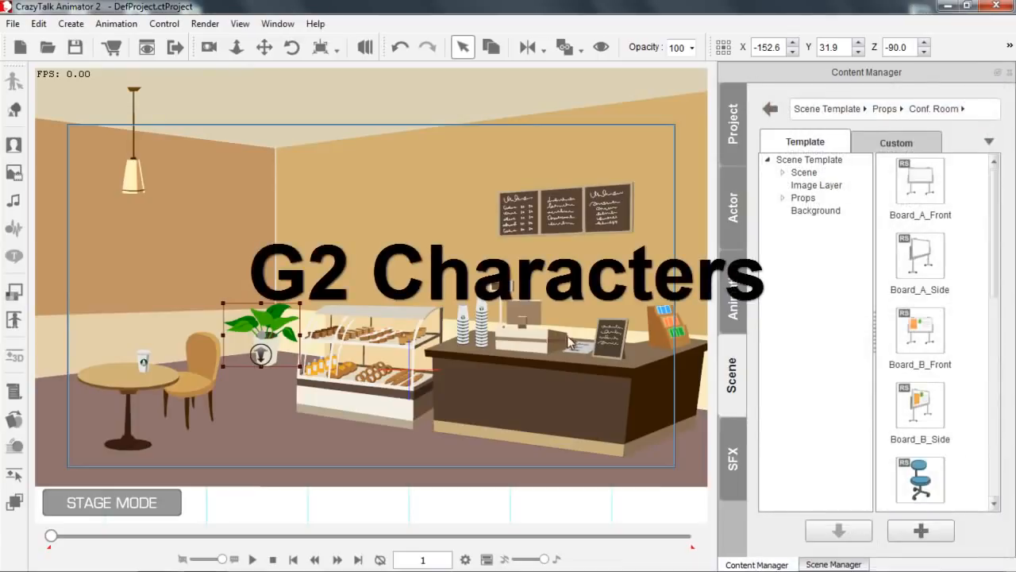
Add the G2 character Saul from the actor templates to the stage, standing in front of the snack display.
{"action": "left_click", "coordinate": [734, 204]}
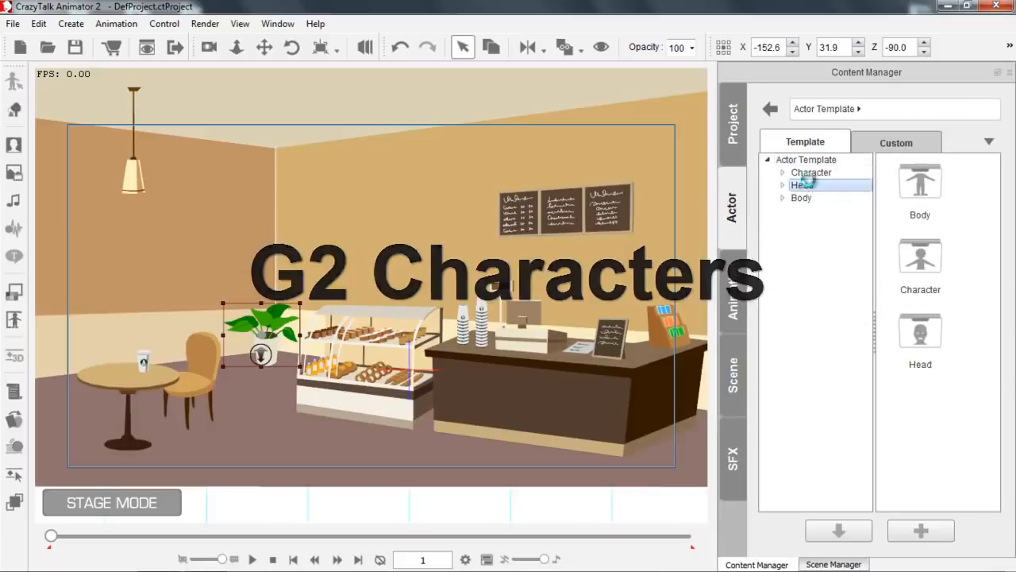
{"action": "left_click", "coordinate": [803, 185]}
{"action": "left_click", "coordinate": [808, 172]}
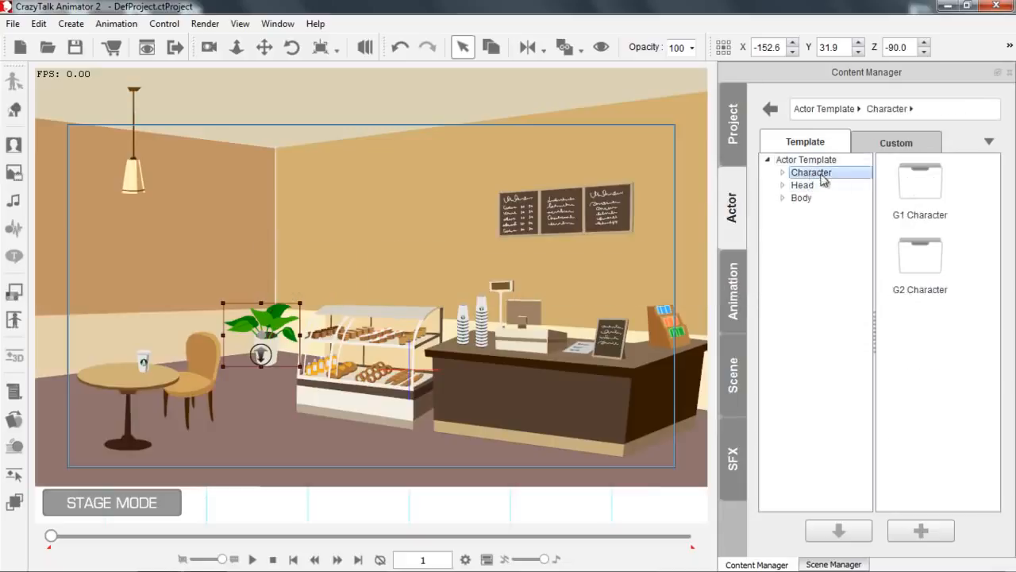
{"action": "double_click", "coordinate": [926, 265]}
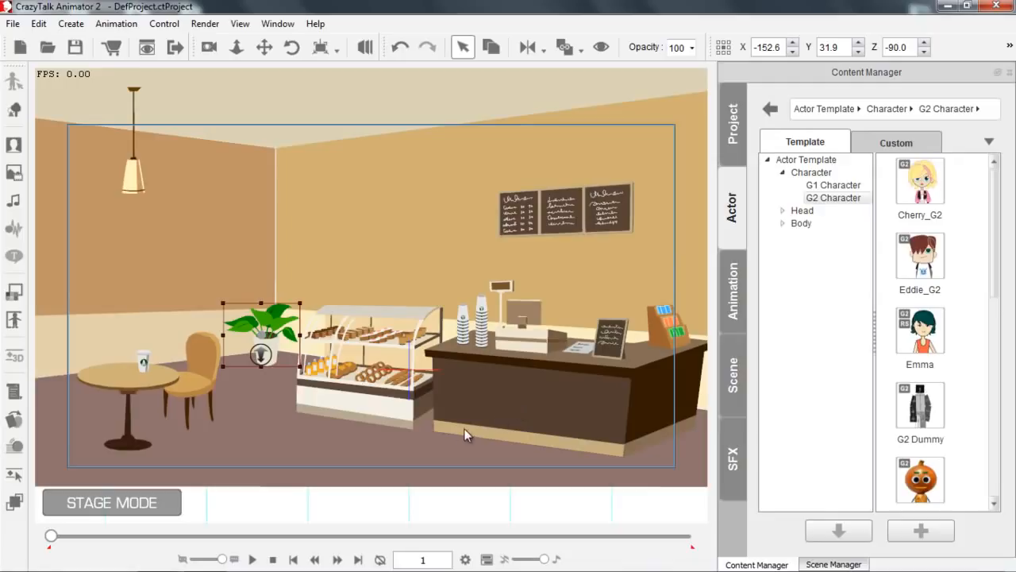
{"action": "left_click_drag", "start_coordinate": [995, 249], "coordinate": [982, 403]}
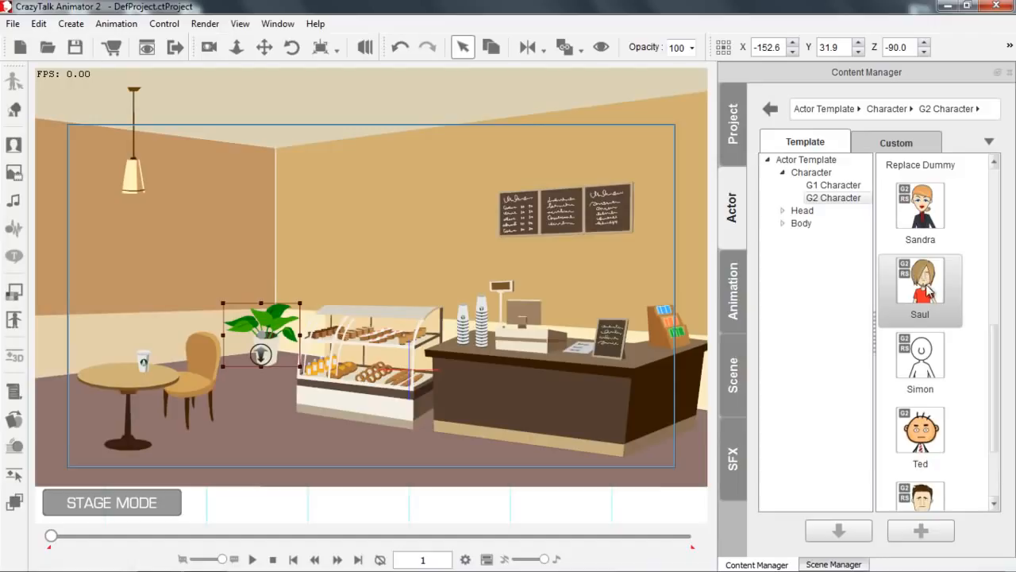
{"action": "left_click_drag", "start_coordinate": [927, 292], "coordinate": [357, 324]}
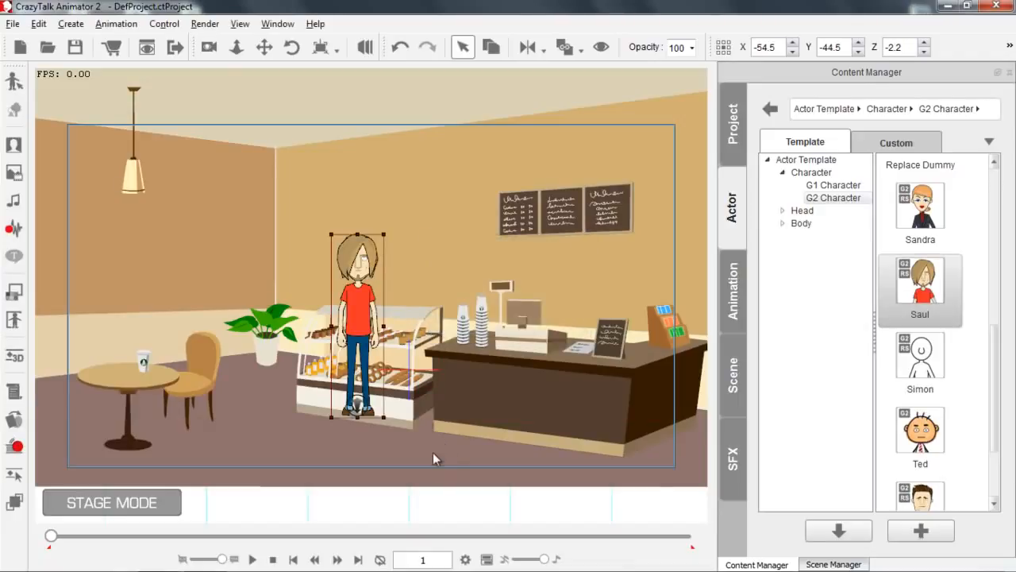
Shift Saul slightly lower in front of the snack display, to X -43.2 and Y -70.8.
{"action": "scroll", "coordinate": [409, 282], "scroll_direction": "up", "scroll_amount": 5}
{"action": "left_click_drag", "start_coordinate": [459, 347], "coordinate": [462, 265]}
{"action": "left_click_drag", "start_coordinate": [355, 233], "coordinate": [370, 271]}
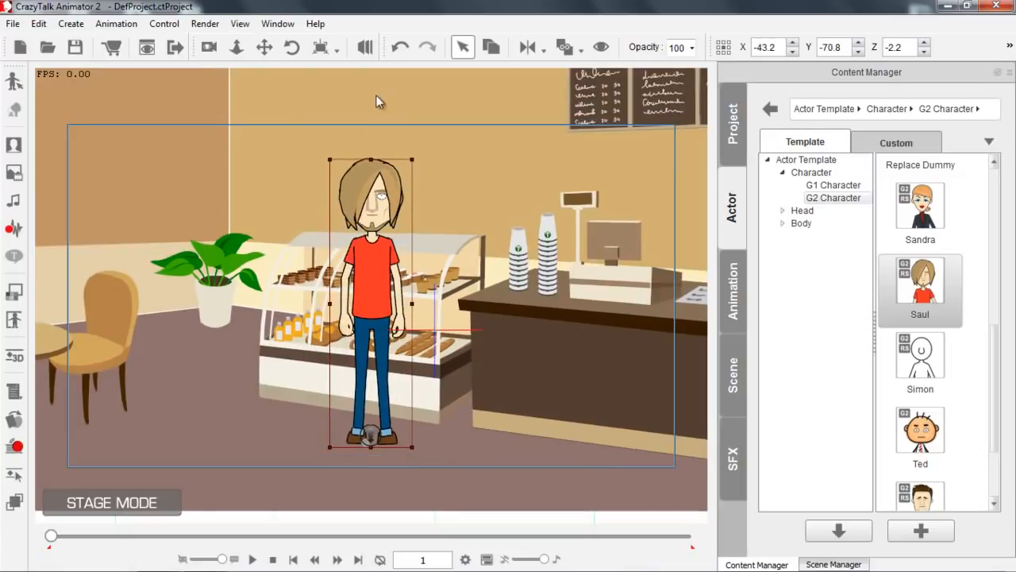
In the 3D scene view, move Saul along the depth axis to Z -19.4.
{"action": "left_click", "coordinate": [365, 48]}
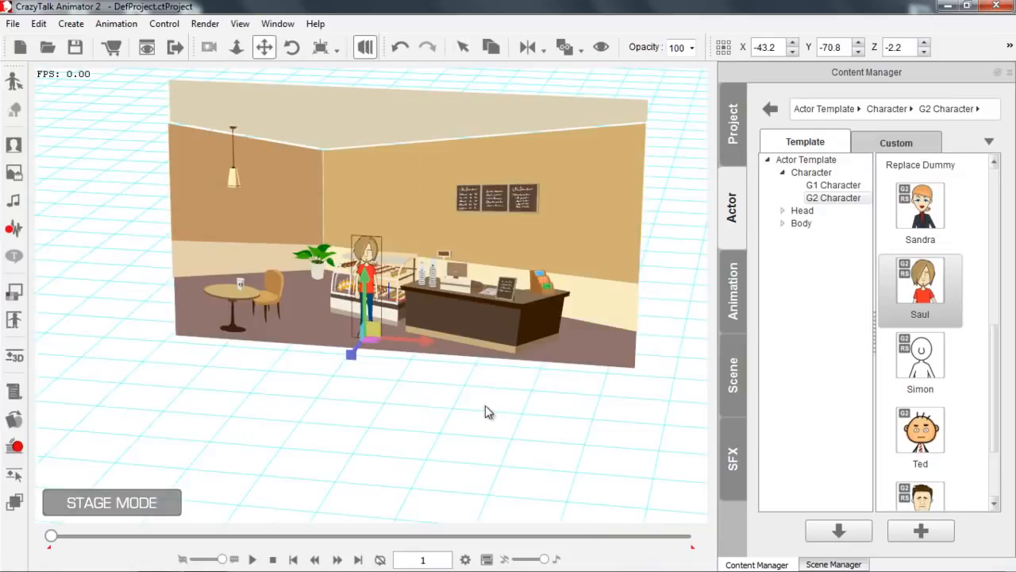
{"action": "left_click_drag", "start_coordinate": [489, 354], "coordinate": [535, 287]}
{"action": "left_click_drag", "start_coordinate": [452, 313], "coordinate": [375, 122]}
{"action": "left_click_drag", "start_coordinate": [424, 363], "coordinate": [331, 352]}
{"action": "left_click_drag", "start_coordinate": [269, 362], "coordinate": [265, 362]}
{"action": "left_click_drag", "start_coordinate": [362, 333], "coordinate": [328, 353]}
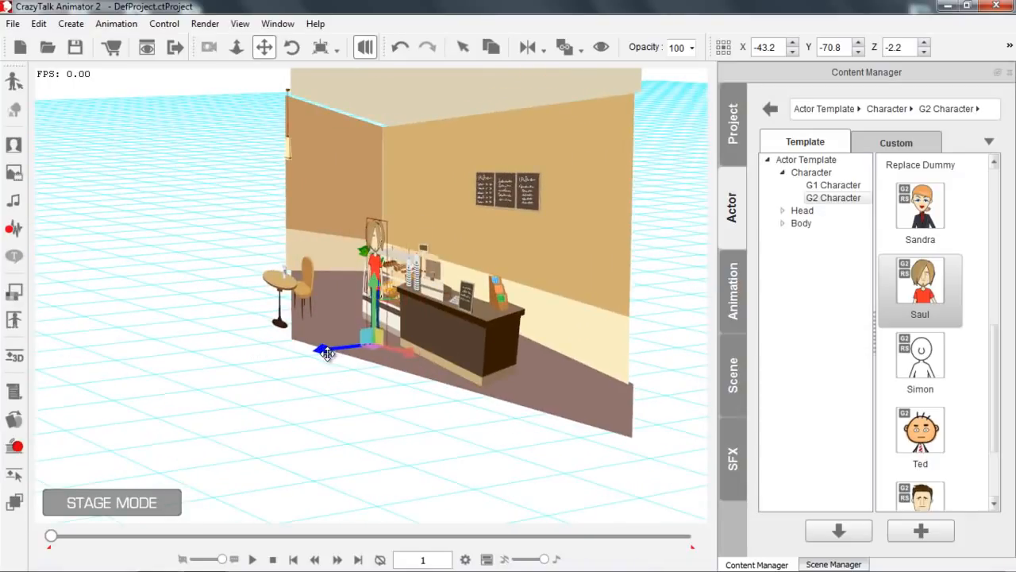
Return to the camera view and move Saul down to X -51.6, Y -100.5.
{"action": "left_click", "coordinate": [365, 46]}
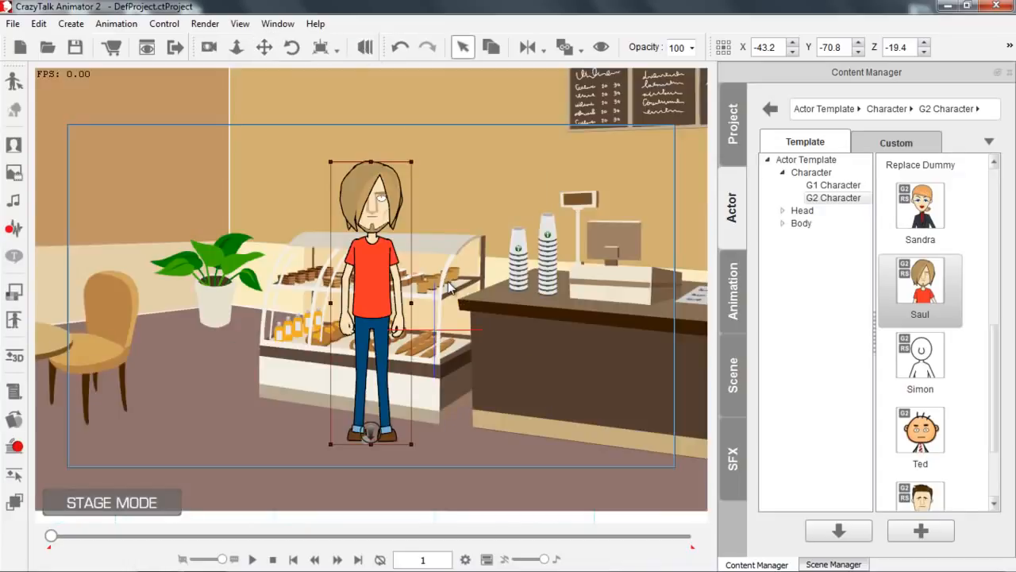
{"action": "mouse_move", "coordinate": [485, 382]}
{"action": "left_mouse_down"}
{"action": "mouse_move", "coordinate": [501, 357]}
{"action": "mouse_move", "coordinate": [499, 378]}
{"action": "mouse_move", "coordinate": [493, 371]}
{"action": "left_mouse_up"}
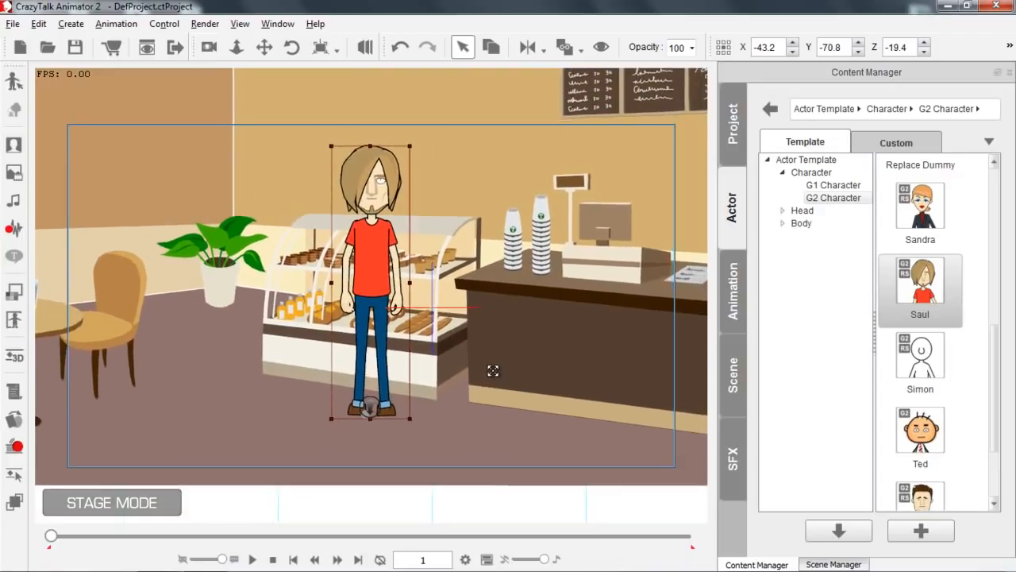
{"action": "left_click_drag", "start_coordinate": [369, 229], "coordinate": [357, 274]}
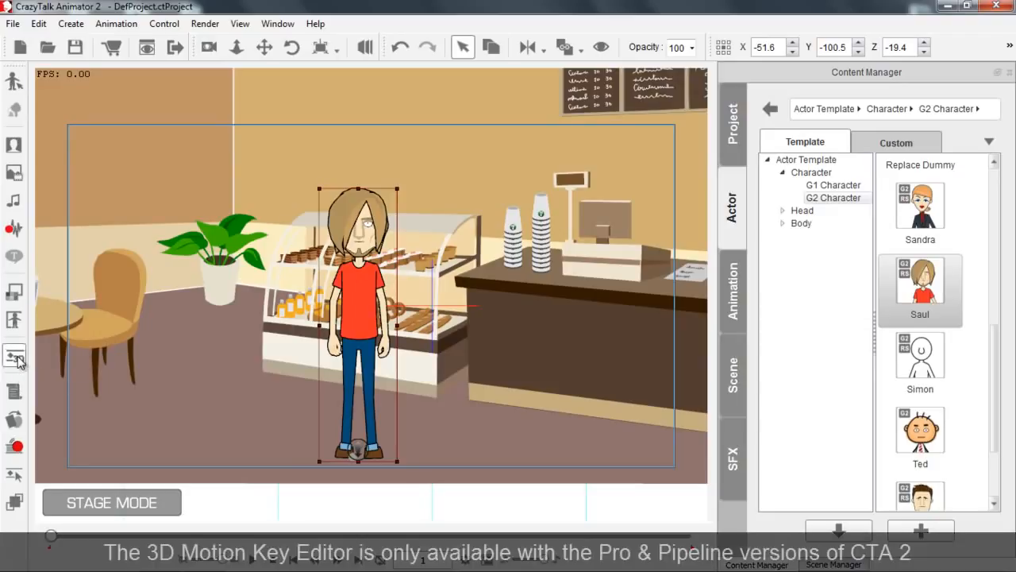
Open the 3D Motion Key Editor for Saul and try turning him to other angles, ending back at 0.
{"action": "left_click", "coordinate": [15, 358]}
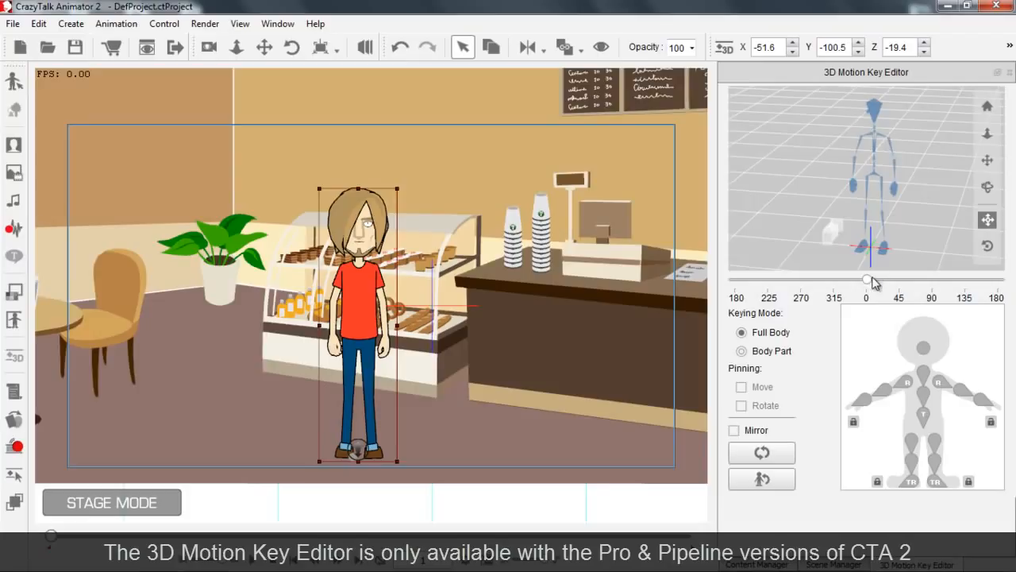
{"action": "mouse_move", "coordinate": [869, 282]}
{"action": "left_mouse_down"}
{"action": "mouse_move", "coordinate": [989, 281]}
{"action": "mouse_move", "coordinate": [740, 296]}
{"action": "mouse_move", "coordinate": [863, 298]}
{"action": "left_mouse_up"}
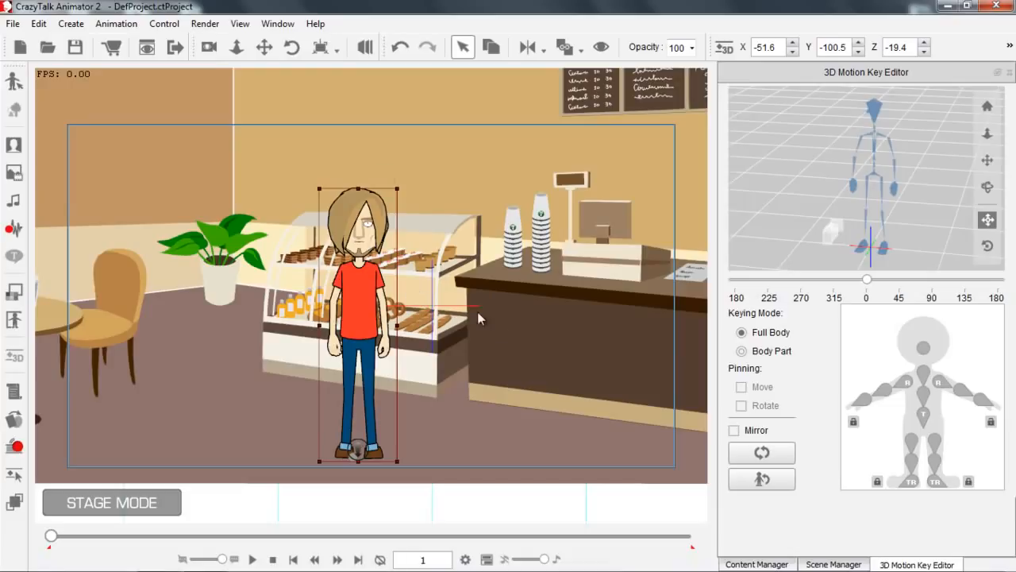
{"action": "left_click_drag", "start_coordinate": [501, 367], "coordinate": [508, 274]}
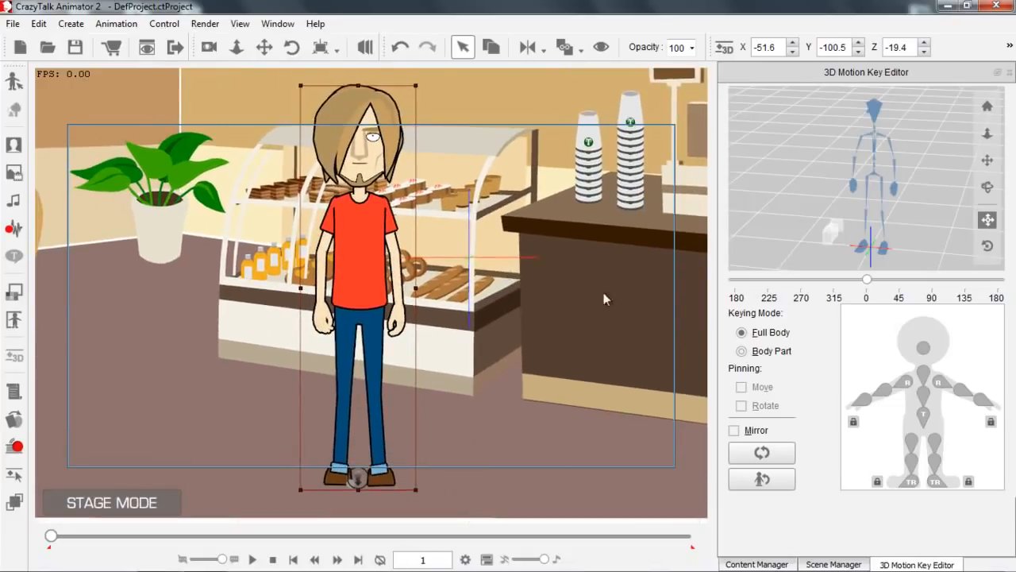
Try moving the hips and one hand of the 3D dummy to pose Saul.
{"action": "left_click", "coordinate": [873, 172]}
{"action": "left_click_drag", "start_coordinate": [883, 169], "coordinate": [871, 188]}
{"action": "left_click", "coordinate": [853, 183]}
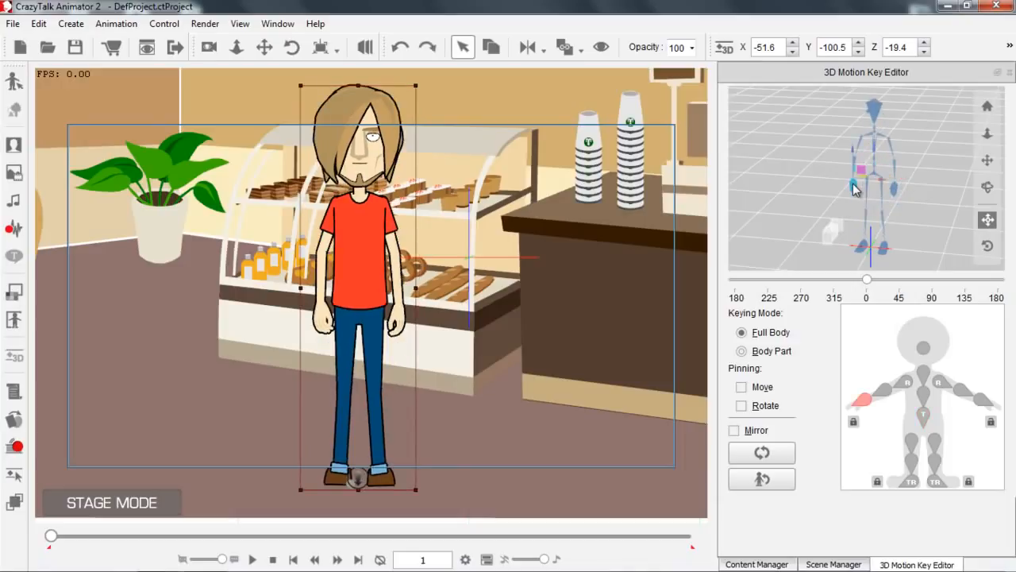
{"action": "mouse_move", "coordinate": [872, 180]}
{"action": "left_mouse_down"}
{"action": "mouse_move", "coordinate": [866, 188]}
{"action": "mouse_move", "coordinate": [877, 187]}
{"action": "left_mouse_up"}
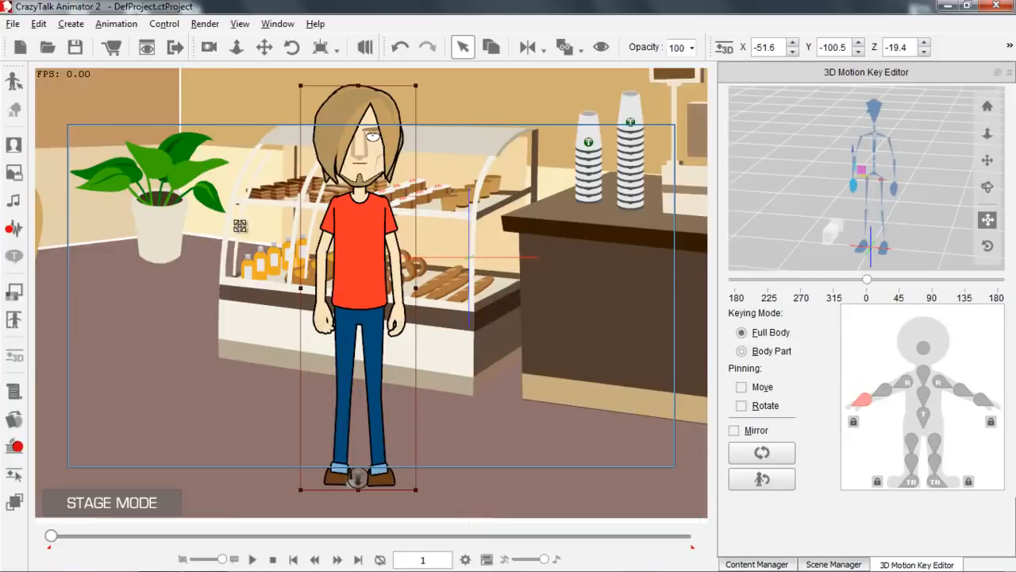
Place Saul behind the round table at X -256.2, Y -45.6, Z -46.4.
{"action": "scroll", "coordinate": [262, 246], "scroll_direction": "down", "scroll_amount": 3}
{"action": "left_click_drag", "start_coordinate": [316, 309], "coordinate": [193, 381]}
{"action": "left_click_drag", "start_coordinate": [203, 248], "coordinate": [178, 201]}
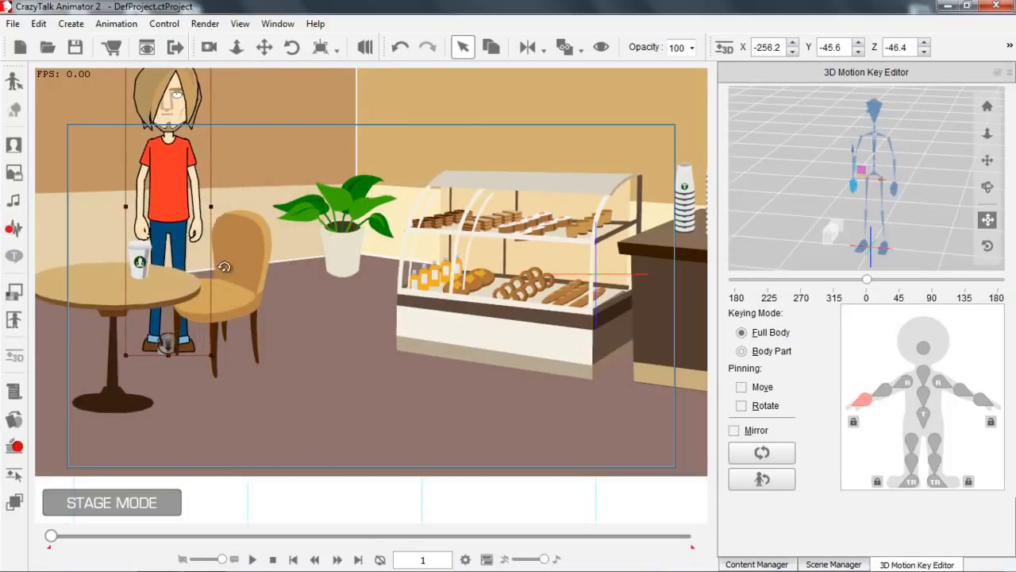
{"action": "left_click_drag", "start_coordinate": [250, 310], "coordinate": [265, 335]}
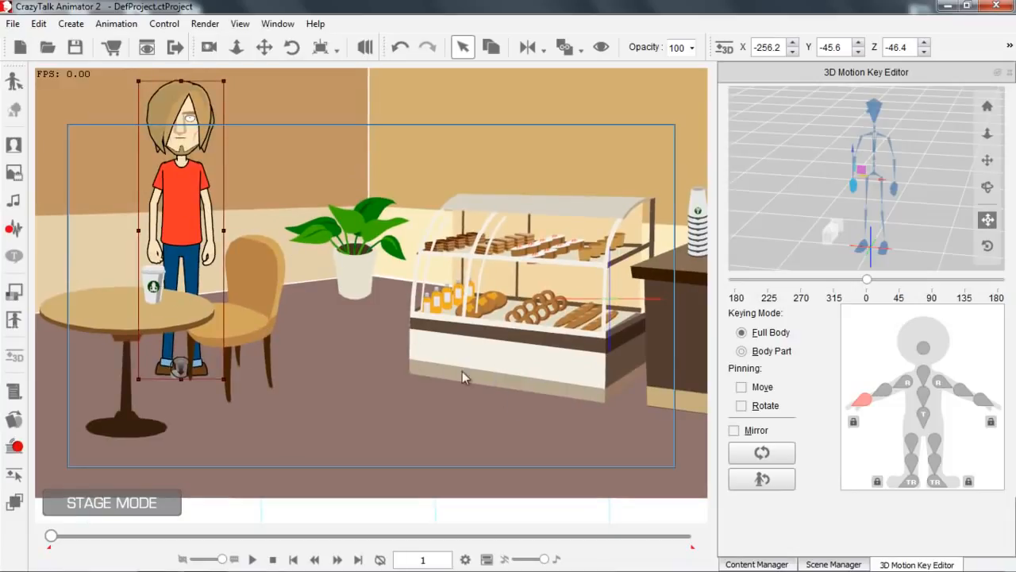
{"action": "left_click_drag", "start_coordinate": [367, 306], "coordinate": [343, 278]}
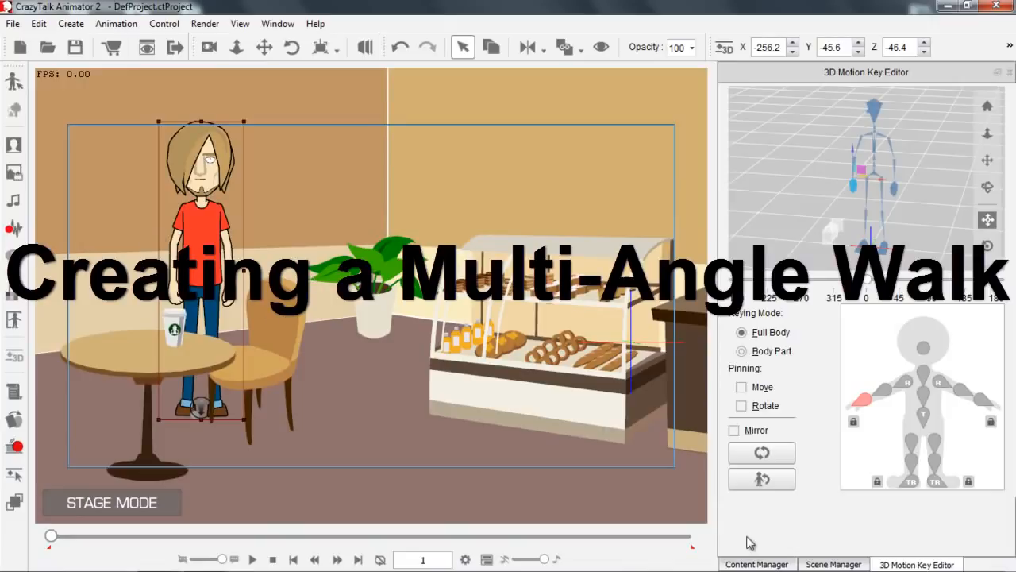
Apply the Walk_Male motion from the 3D 01_Move animation templates to Saul.
{"action": "left_click", "coordinate": [757, 563]}
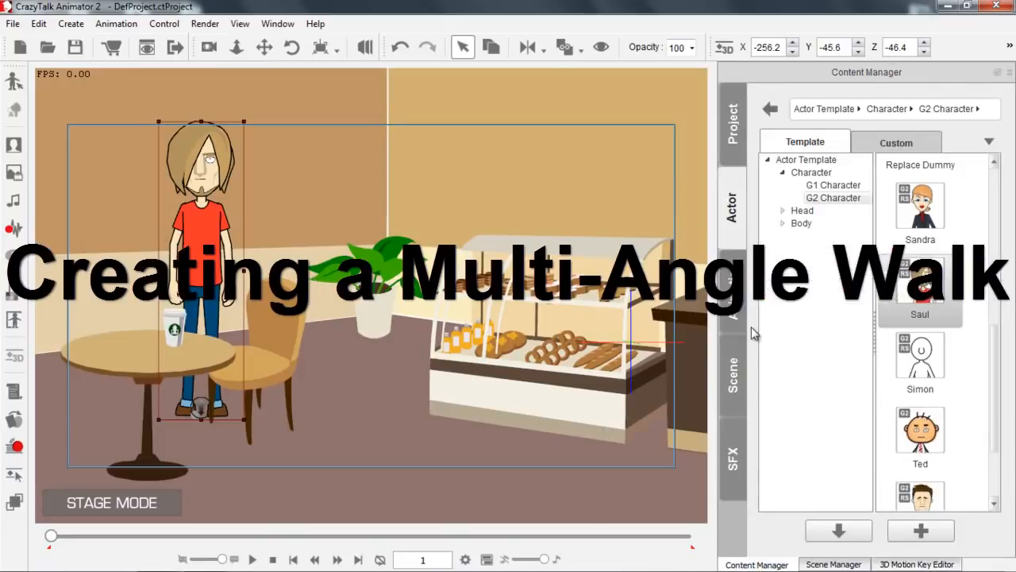
{"action": "left_click", "coordinate": [732, 293]}
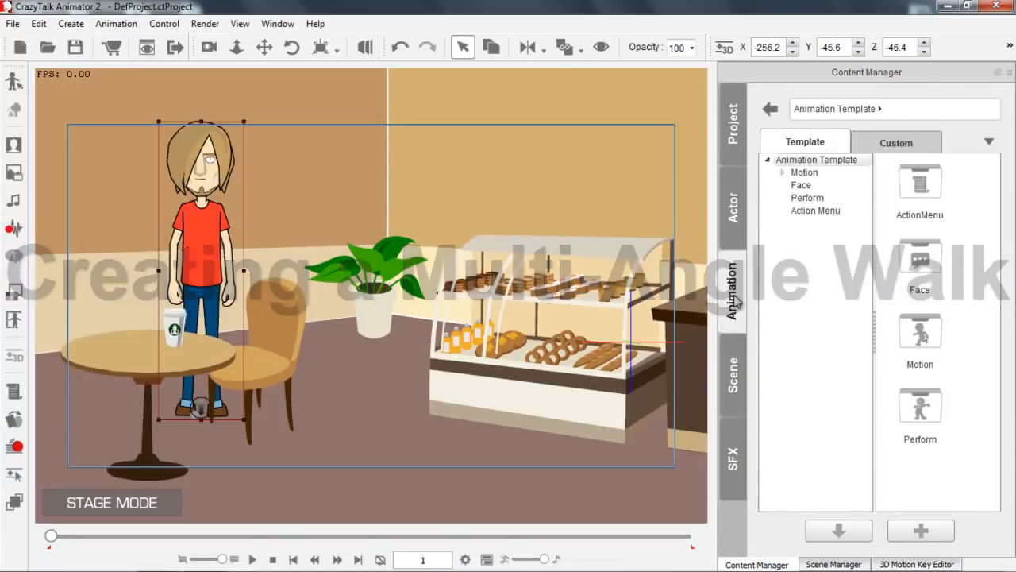
{"action": "left_click", "coordinate": [803, 172]}
{"action": "double_click", "coordinate": [923, 267]}
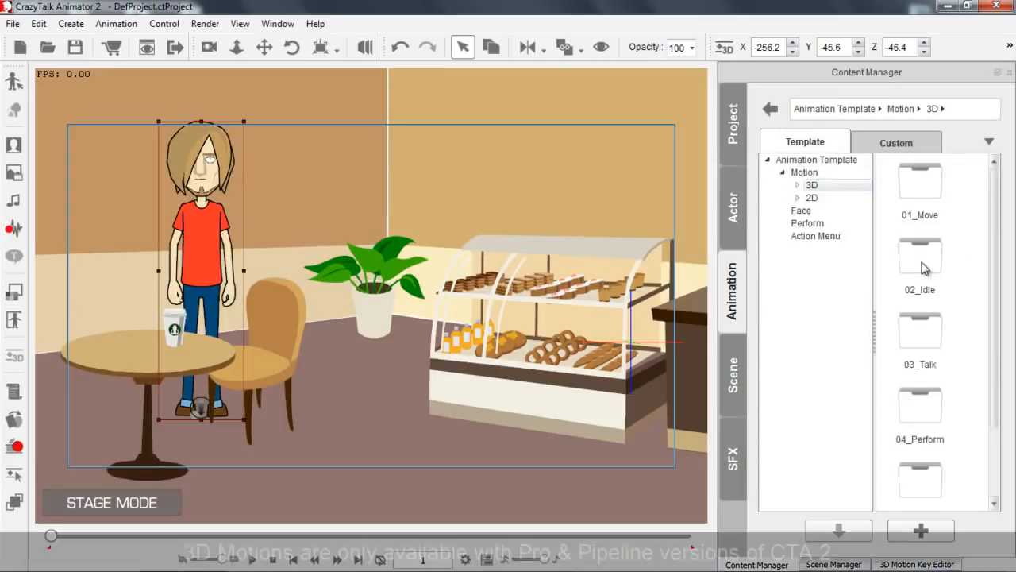
{"action": "double_click", "coordinate": [926, 199]}
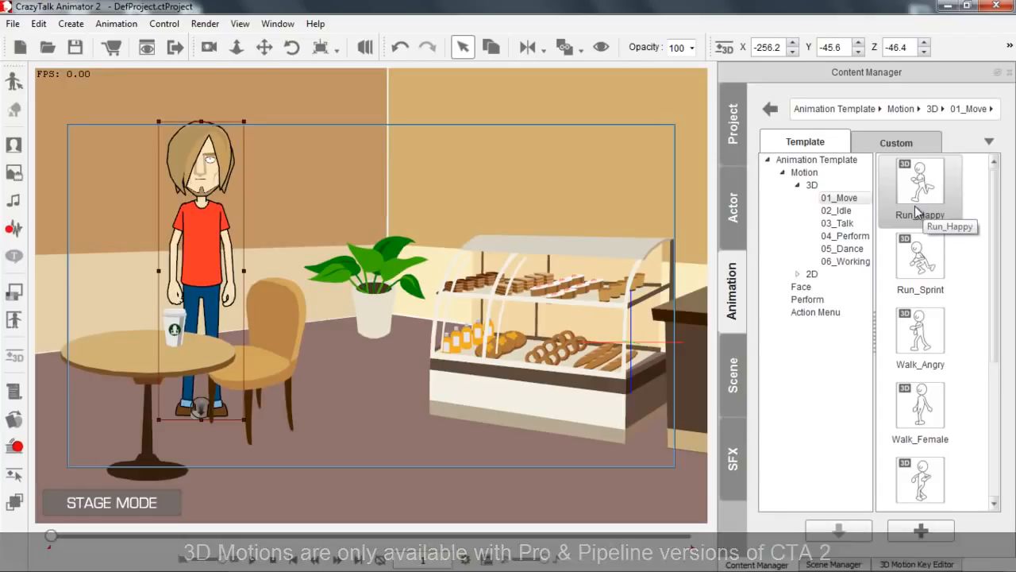
{"action": "scroll", "coordinate": [1004, 254], "scroll_direction": "down", "scroll_amount": 2}
{"action": "scroll", "coordinate": [992, 353], "scroll_direction": "down", "scroll_amount": 5}
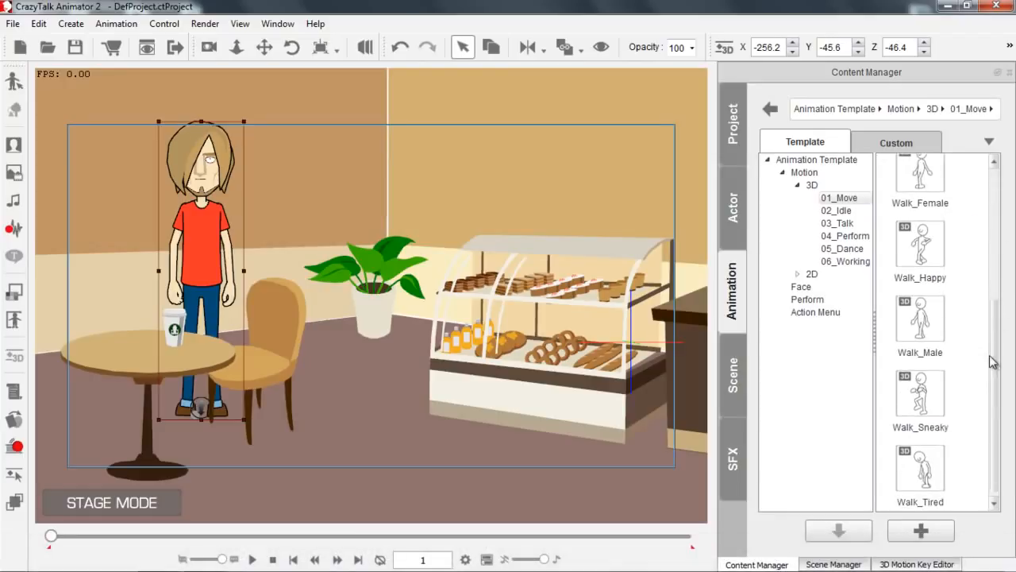
{"action": "scroll", "coordinate": [992, 355], "scroll_direction": "up", "scroll_amount": 2}
{"action": "scroll", "coordinate": [994, 357], "scroll_direction": "down", "scroll_amount": 1}
{"action": "scroll", "coordinate": [992, 357], "scroll_direction": "down", "scroll_amount": 1}
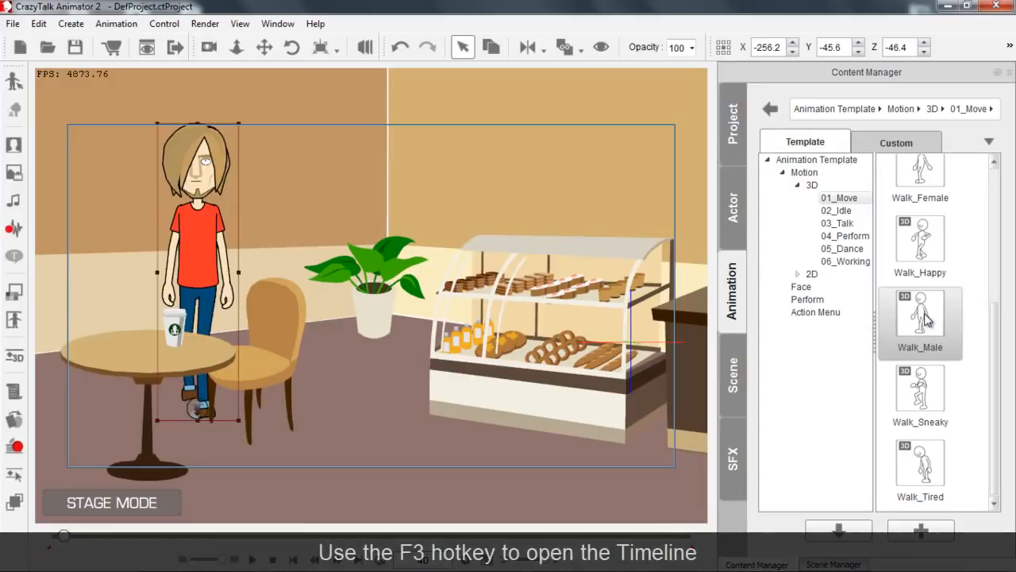
Open the Timeline above the stage and display Saul's 3D Motion tracks.
{"action": "key", "text": "F3"}
{"action": "left_click_drag", "start_coordinate": [245, 16], "coordinate": [467, 16]}
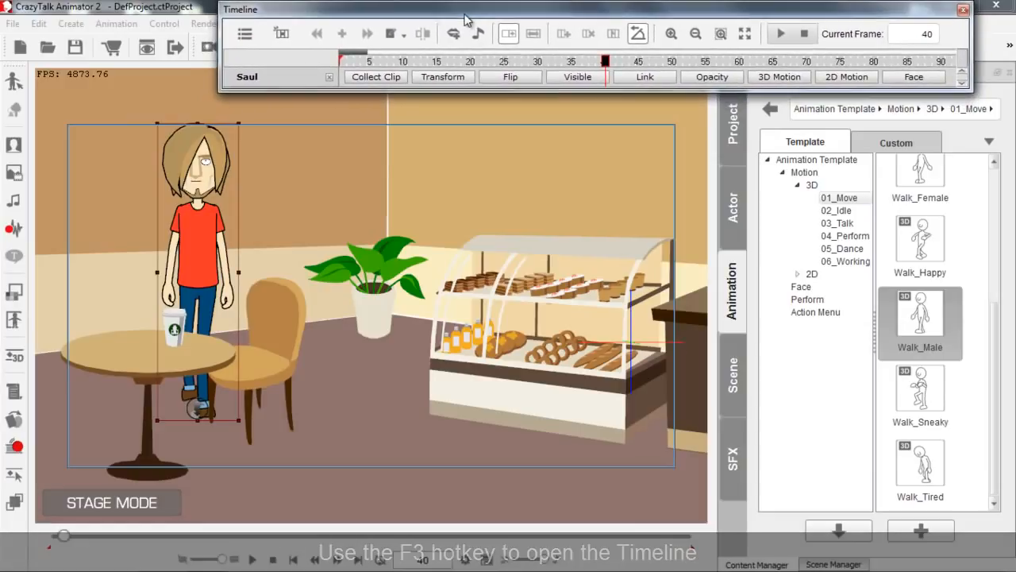
{"action": "left_click", "coordinate": [766, 78]}
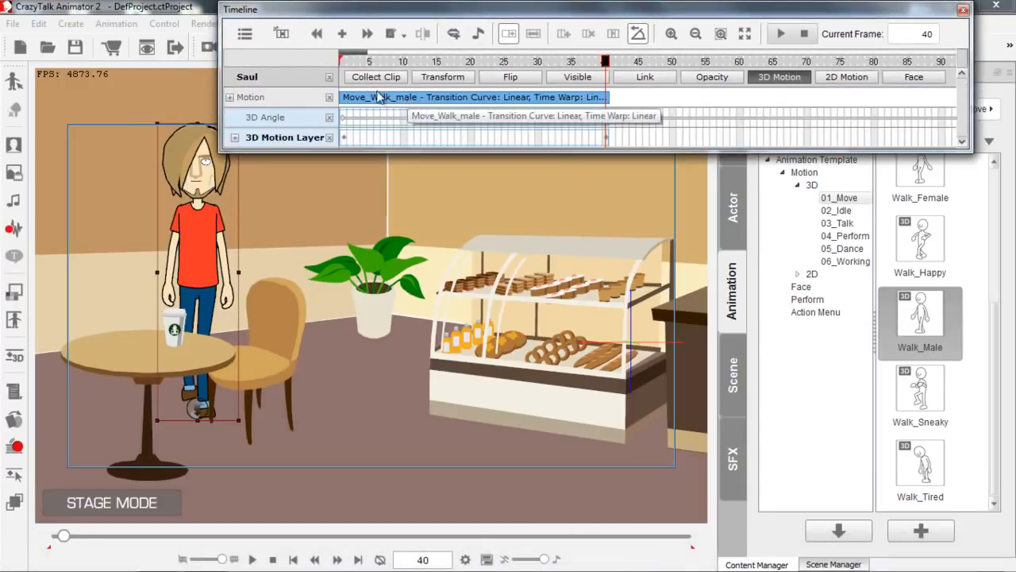
Scale the Timeline to show a longer frame range and preview Saul's single walk cycle.
{"action": "left_click_drag", "start_coordinate": [365, 53], "coordinate": [417, 52]}
{"action": "key", "text": "space"}
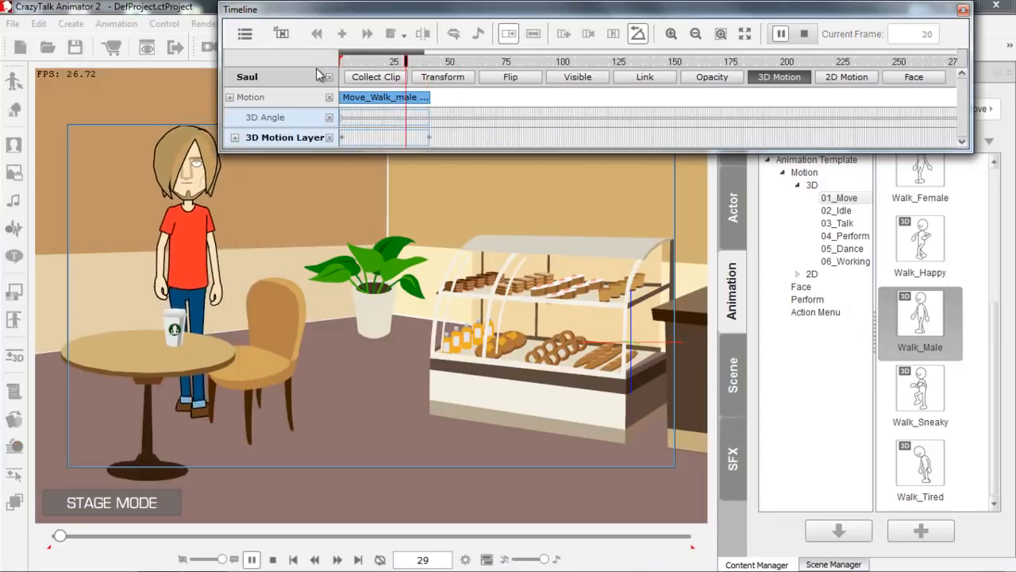
{"action": "key", "text": "space"}
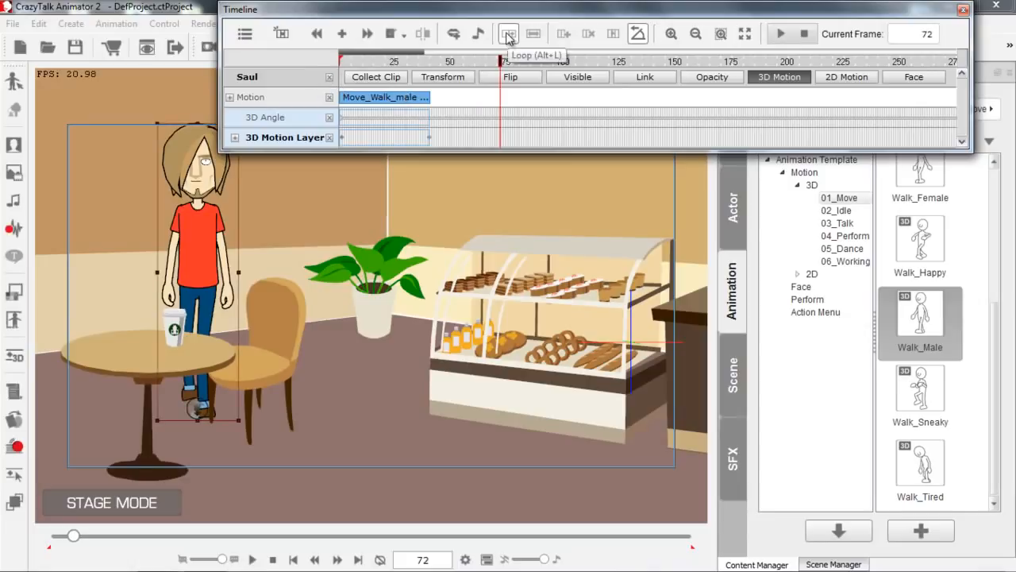
Loop the Move_Walk_male clip to five cycles, ending just before frame 200, and preview it from the start.
{"action": "left_click_drag", "start_coordinate": [429, 96], "coordinate": [741, 116]}
{"action": "left_click_drag", "start_coordinate": [477, 62], "coordinate": [311, 72]}
{"action": "key", "text": "space"}
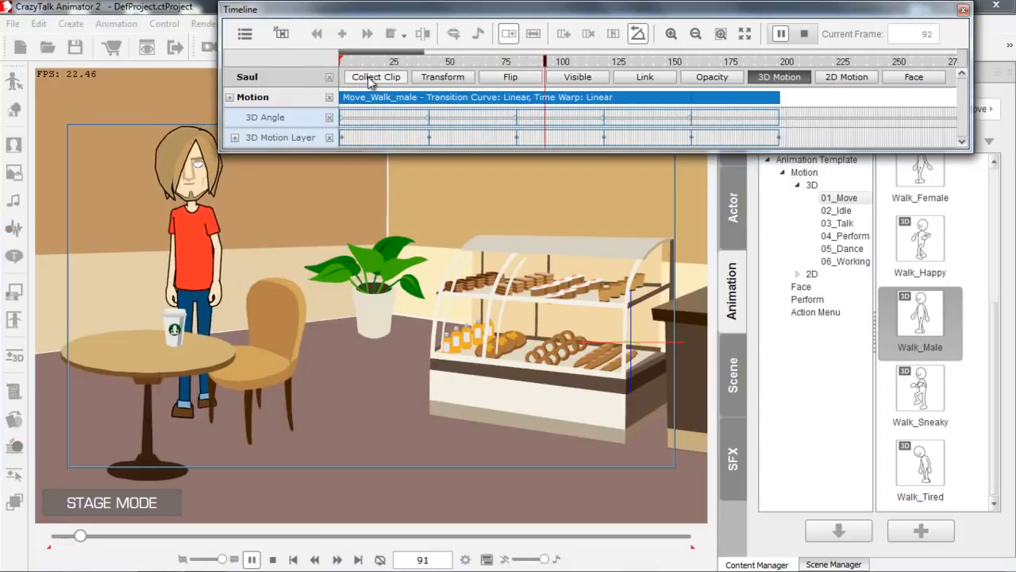
{"action": "key", "text": "space"}
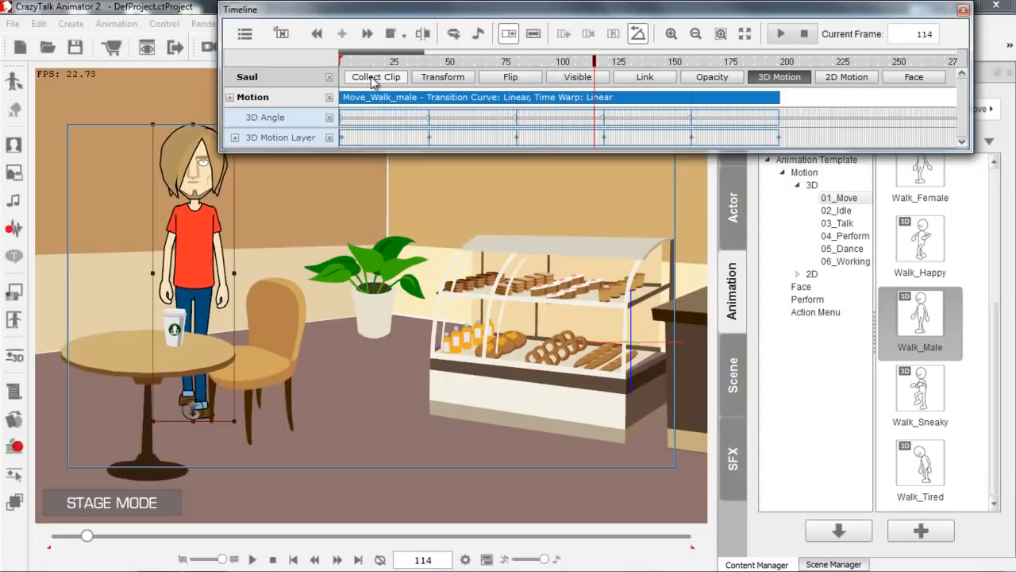
At frame 20, turn Saul to 45 degrees in the 3D Motion Key Editor and play the walk from the beginning.
{"action": "left_click", "coordinate": [383, 62]}
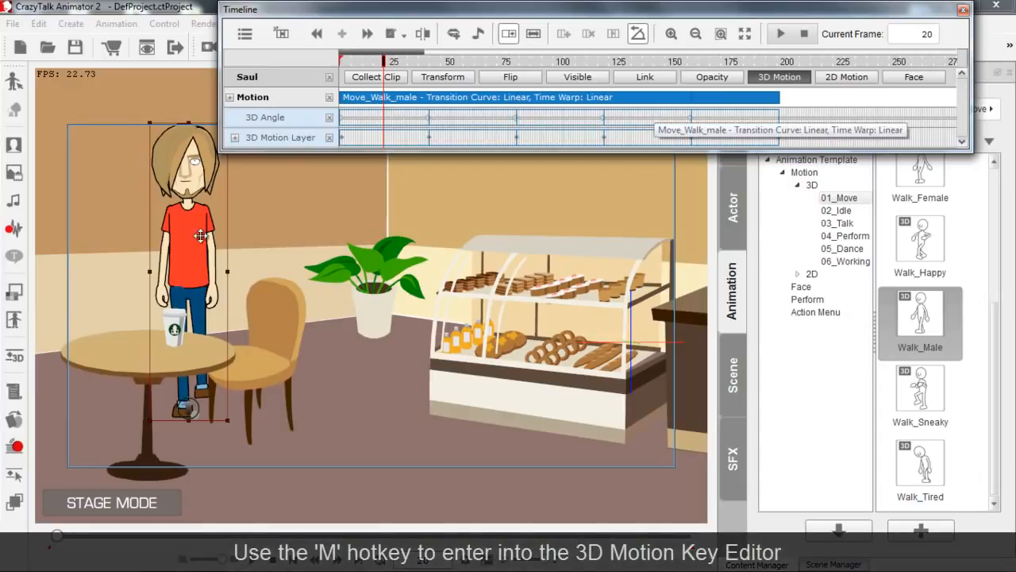
{"action": "left_click", "coordinate": [16, 359]}
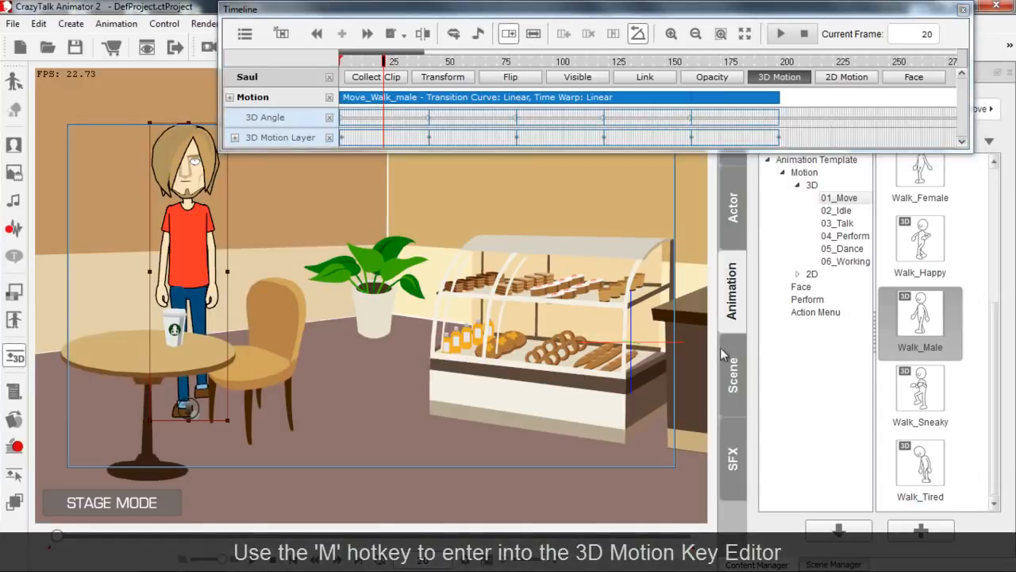
{"action": "key", "text": "m"}
{"action": "left_click_drag", "start_coordinate": [870, 282], "coordinate": [899, 280]}
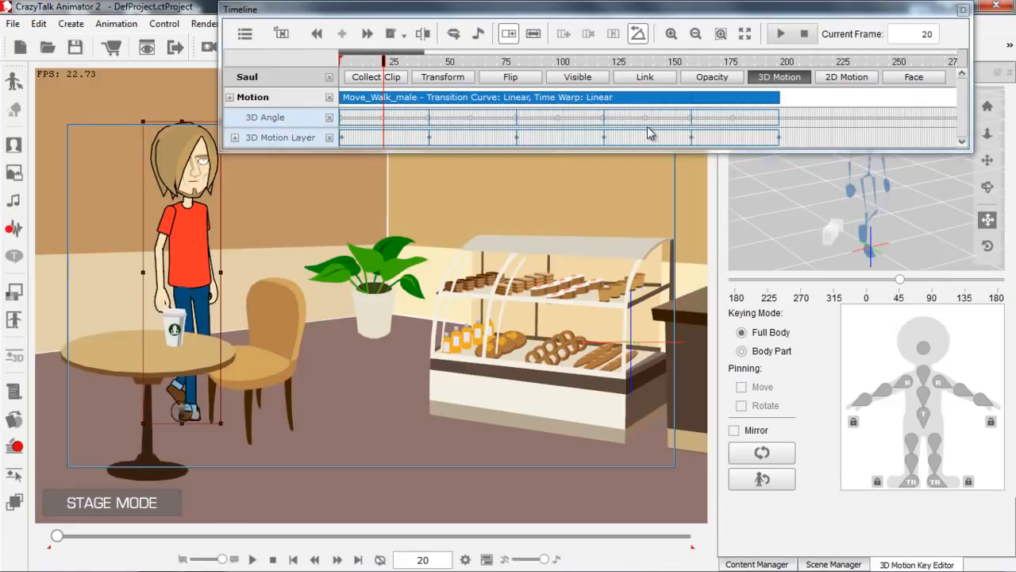
{"action": "left_click_drag", "start_coordinate": [383, 62], "coordinate": [323, 63]}
{"action": "key", "text": "space"}
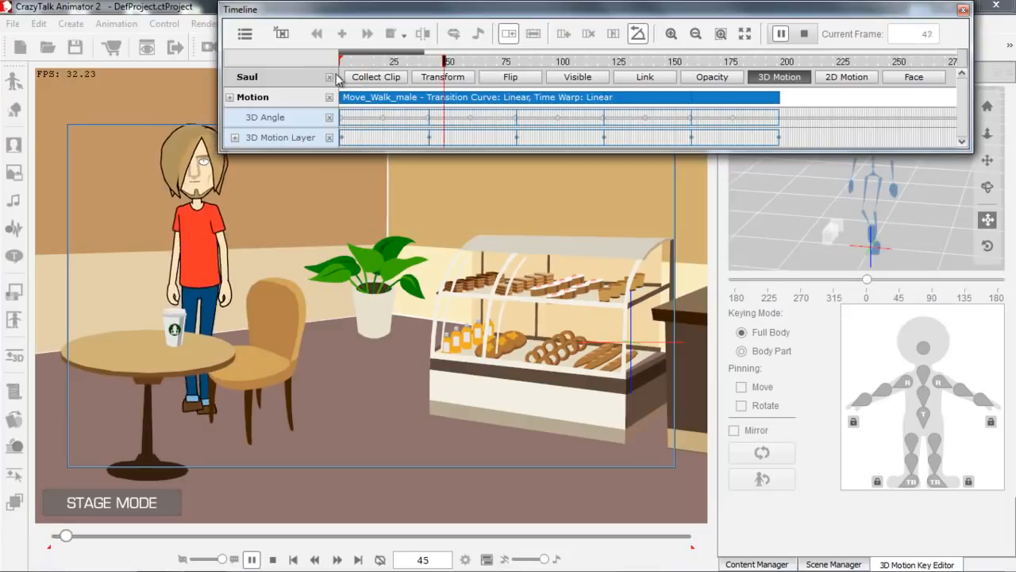
Flatten Saul's Move_Walk_male motion clip and preview the flattened walk from the start.
{"action": "key", "text": "space"}
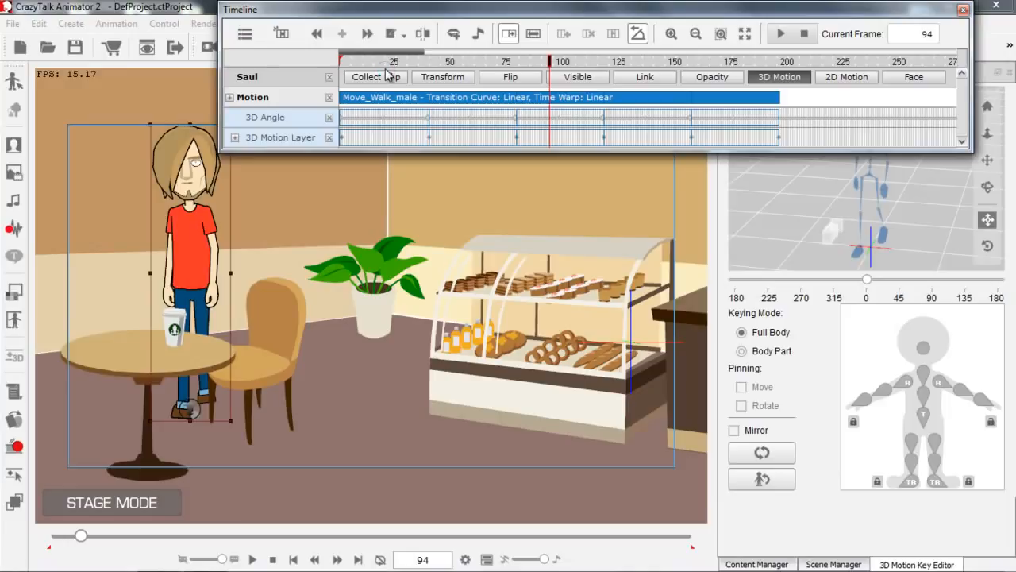
{"action": "right_click", "coordinate": [374, 101]}
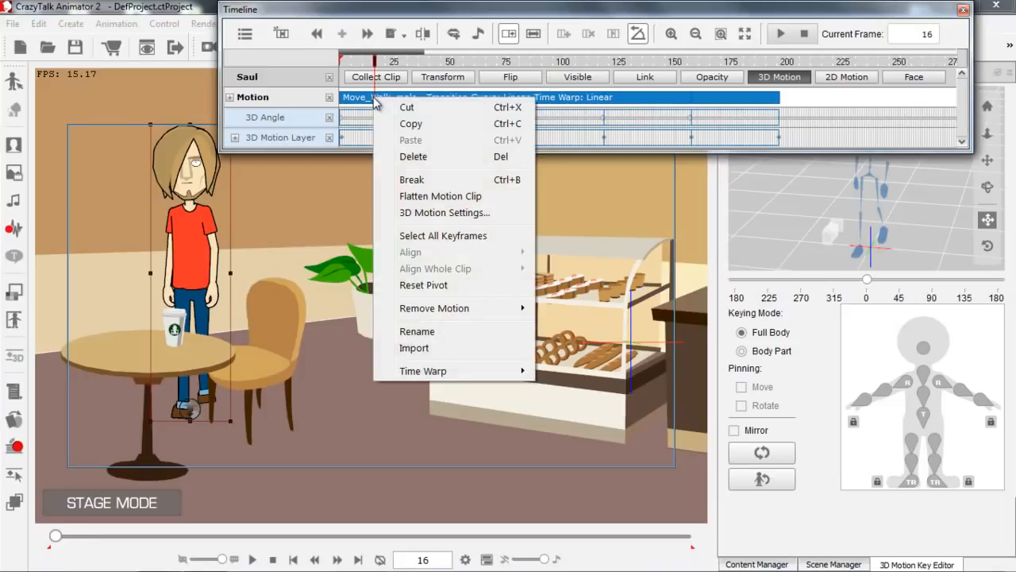
{"action": "left_click", "coordinate": [437, 196]}
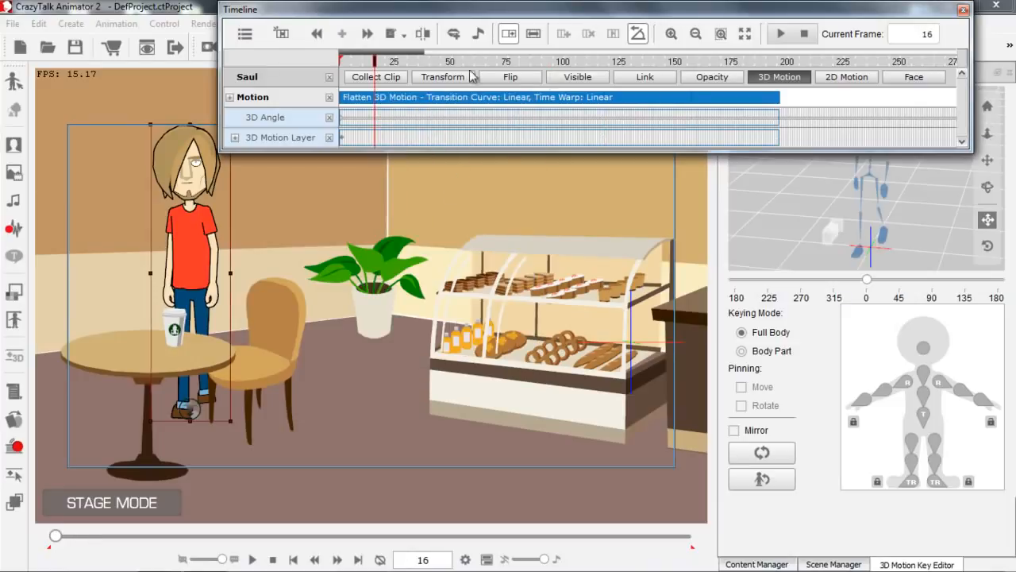
{"action": "left_click_drag", "start_coordinate": [396, 61], "coordinate": [315, 62]}
{"action": "key", "text": "space"}
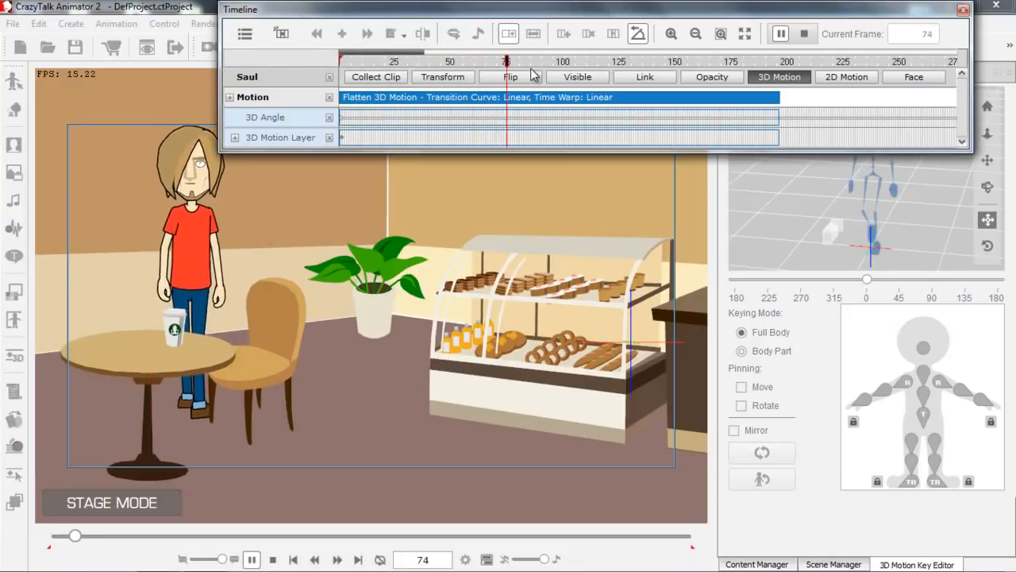
{"action": "key", "text": "space"}
At frame 1, turn Saul to 90 degrees in the 3D Motion Key Editor and preview the side-view walk.
{"action": "left_click_drag", "start_coordinate": [390, 61], "coordinate": [334, 61]}
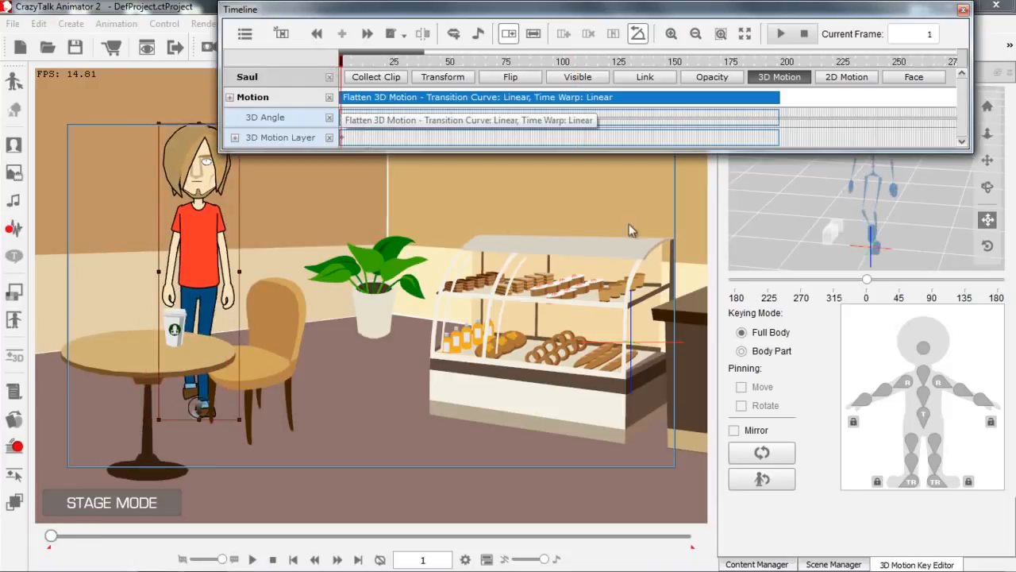
{"action": "left_click_drag", "start_coordinate": [867, 280], "coordinate": [935, 279]}
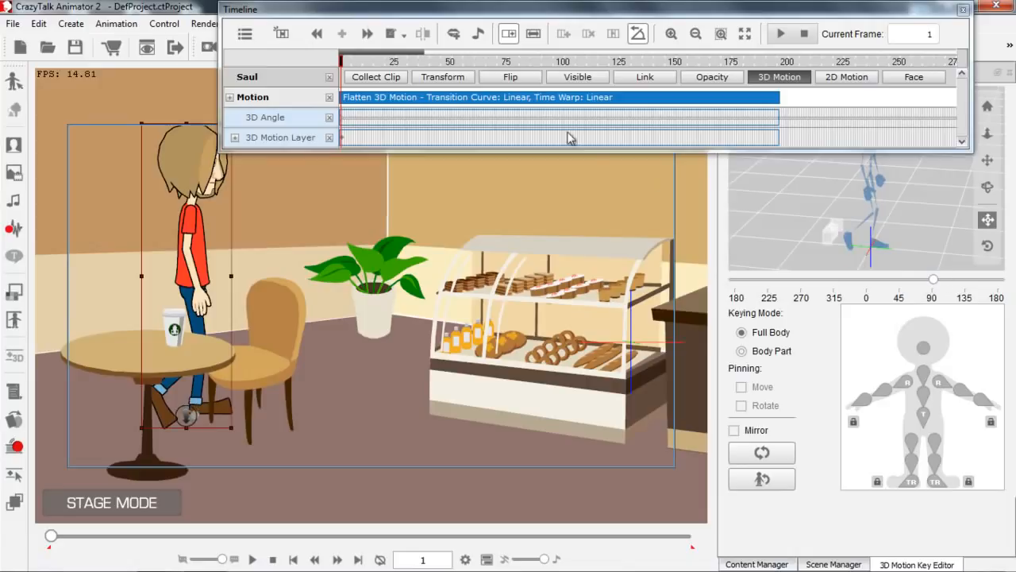
{"action": "left_click", "coordinate": [348, 61]}
{"action": "key", "text": "space"}
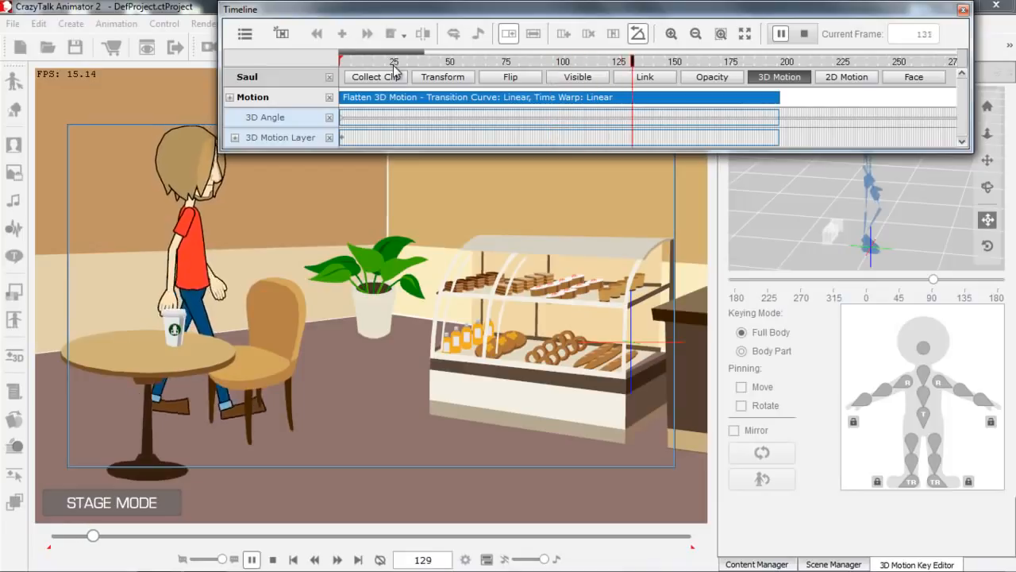
{"action": "key", "text": "space"}
Show the Transform track and, at frame 45, move Saul horizontally past the chair to the plant and turn him to 45 degrees.
{"action": "left_click_drag", "start_coordinate": [397, 62], "coordinate": [318, 62]}
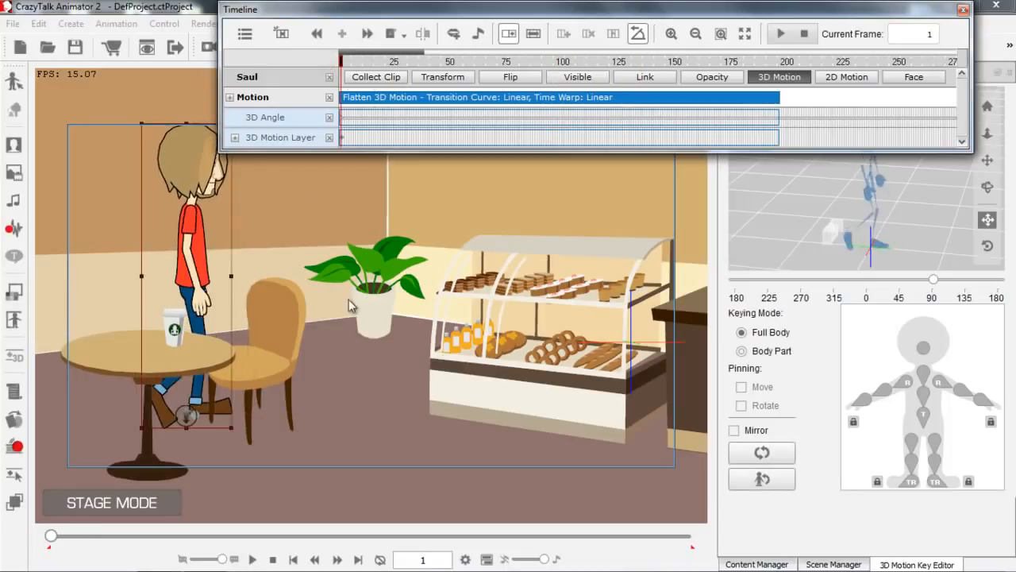
{"action": "left_click_drag", "start_coordinate": [468, 371], "coordinate": [468, 345]}
{"action": "left_click_drag", "start_coordinate": [361, 63], "coordinate": [334, 64]}
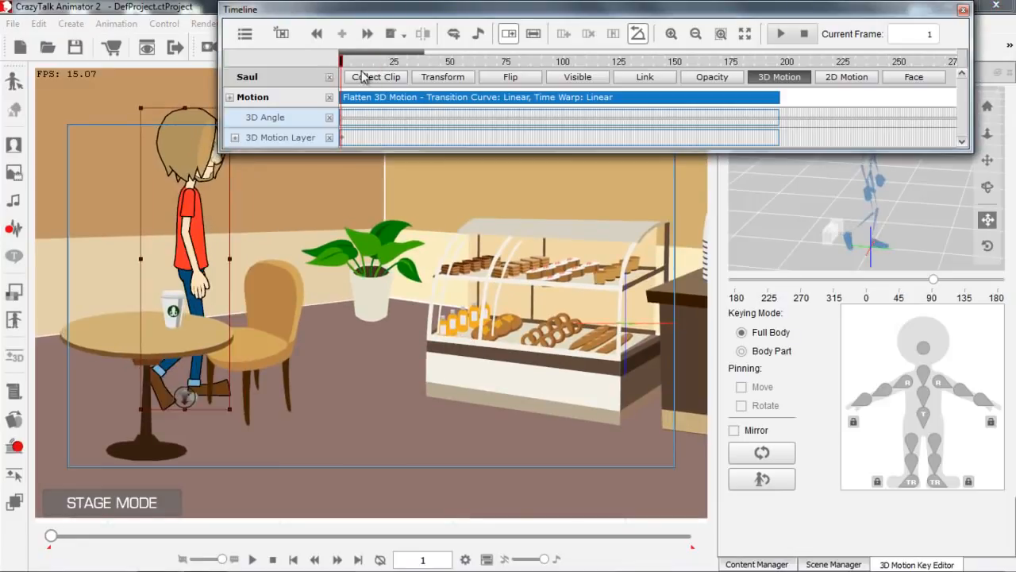
{"action": "key", "text": "space"}
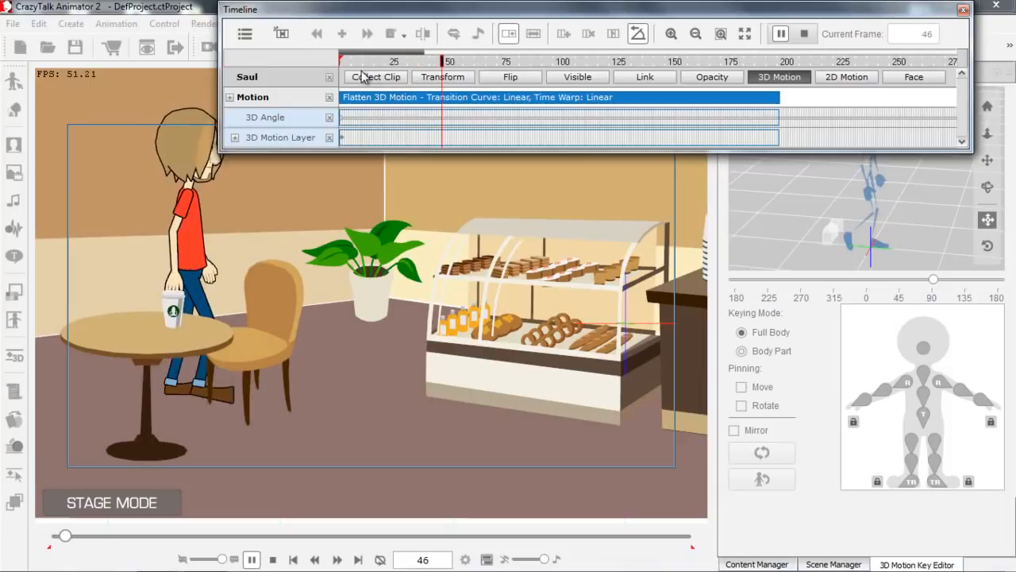
{"action": "key", "text": "space"}
{"action": "left_click_drag", "start_coordinate": [443, 63], "coordinate": [440, 64]}
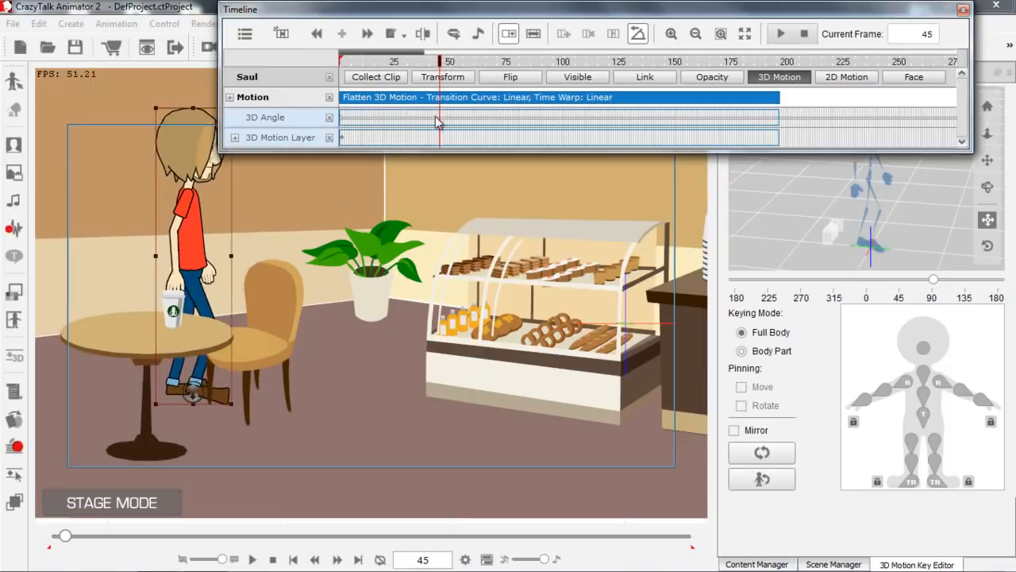
{"action": "left_click", "coordinate": [442, 77]}
{"action": "left_click_drag", "start_coordinate": [220, 237], "coordinate": [336, 241]}
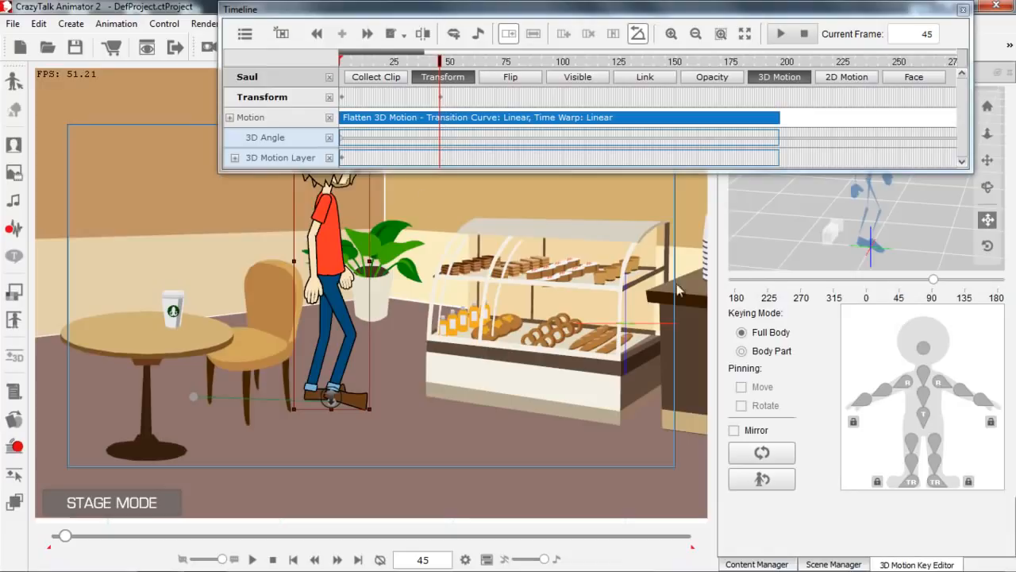
{"action": "left_click_drag", "start_coordinate": [933, 284], "coordinate": [907, 286]}
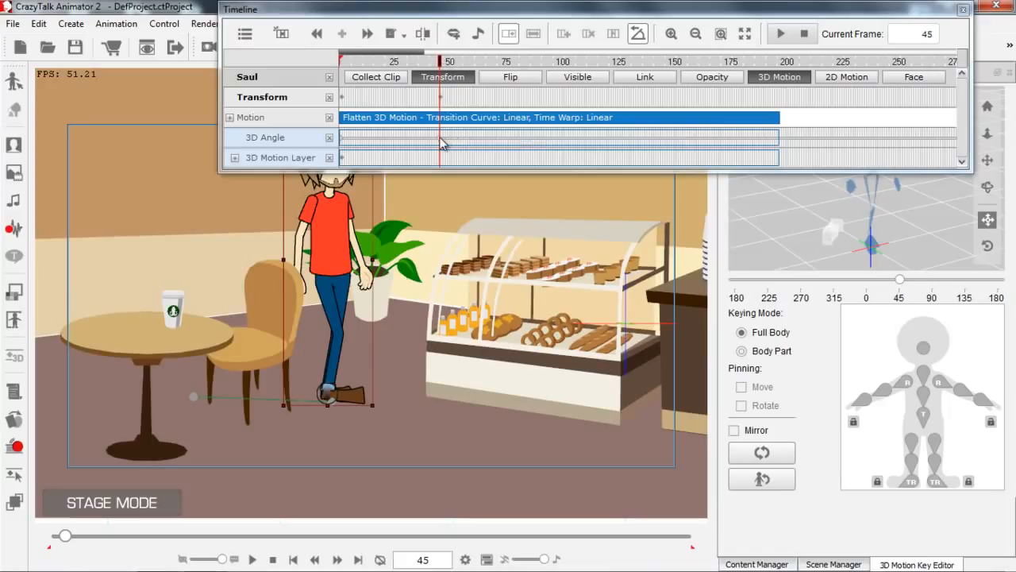
At frame 98, move Saul diagonally forward to the near corner of the snack display and turn him to 0 degrees.
{"action": "key", "text": "space"}
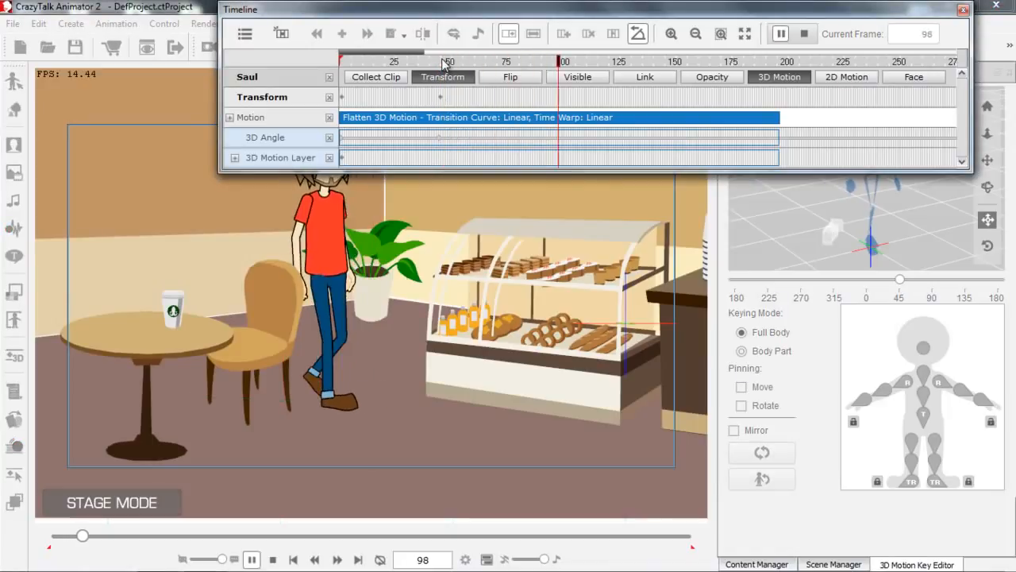
{"action": "key", "text": "space"}
{"action": "left_click_drag", "start_coordinate": [340, 304], "coordinate": [414, 328]}
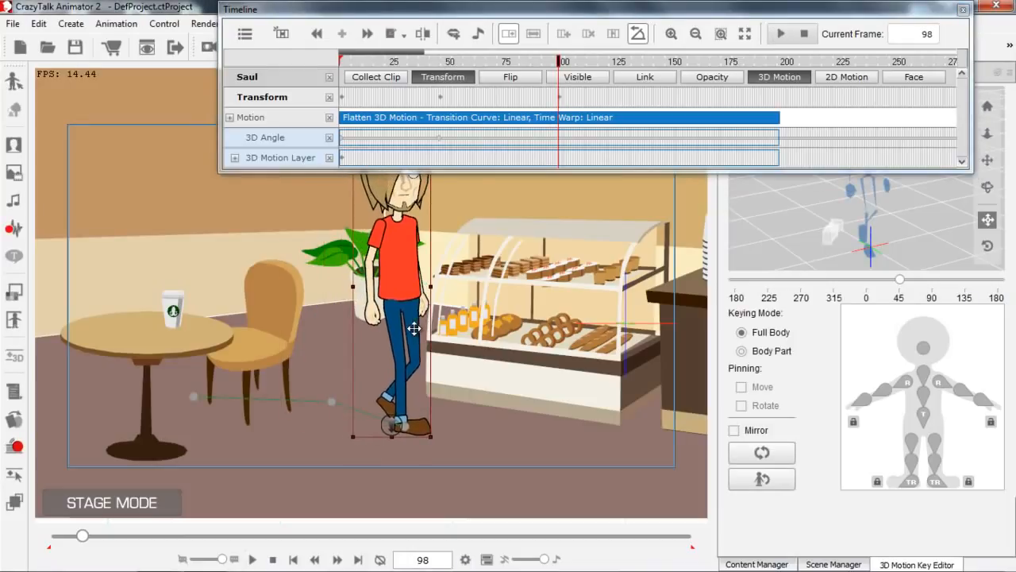
{"action": "mouse_move", "coordinate": [393, 437]}
{"action": "left_mouse_down"}
{"action": "mouse_move", "coordinate": [401, 424]}
{"action": "mouse_move", "coordinate": [392, 438]}
{"action": "left_mouse_up"}
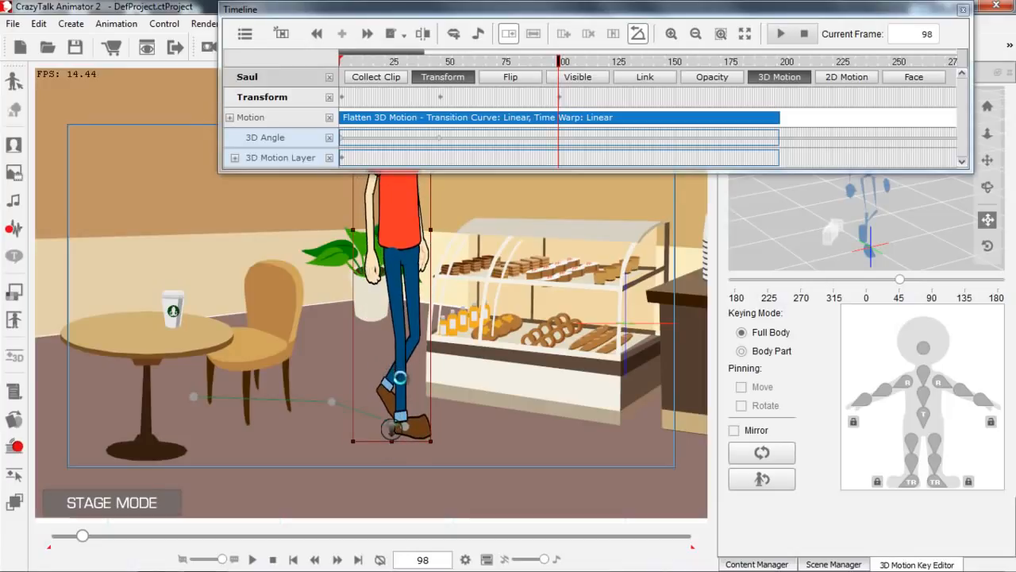
{"action": "key", "text": "ctrl+z"}
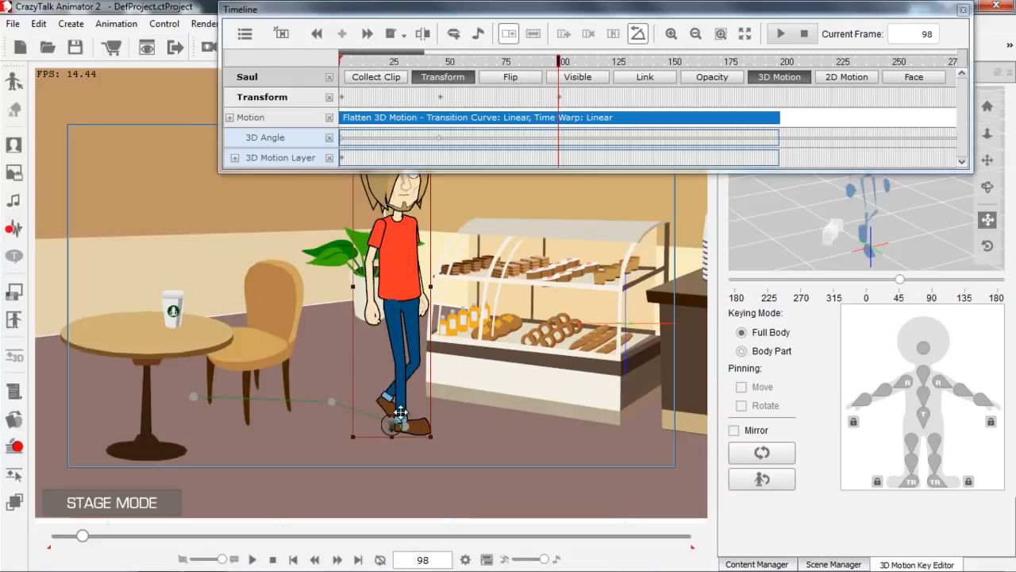
{"action": "left_click_drag", "start_coordinate": [393, 421], "coordinate": [393, 439]}
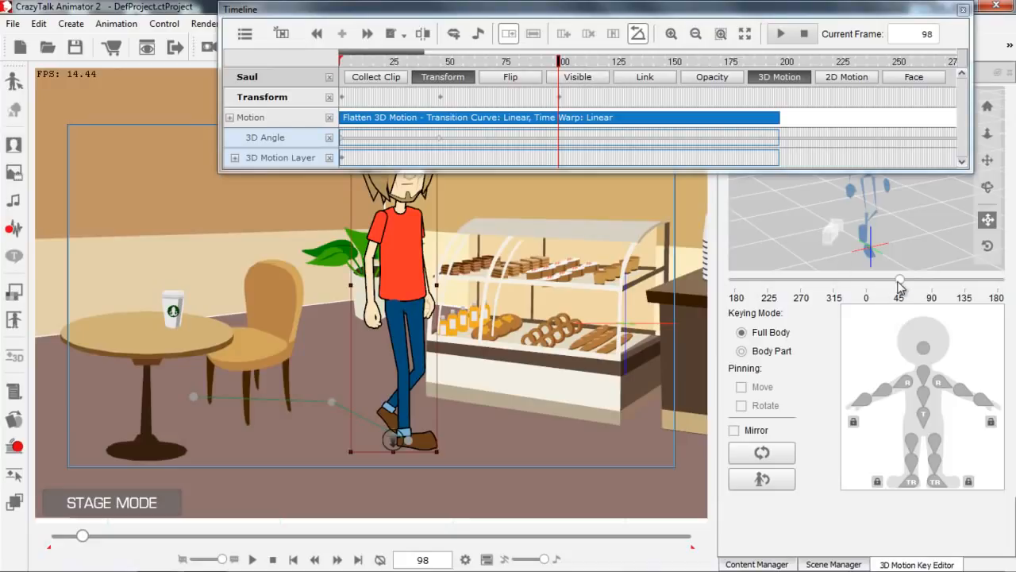
{"action": "left_click_drag", "start_coordinate": [899, 284], "coordinate": [873, 286]}
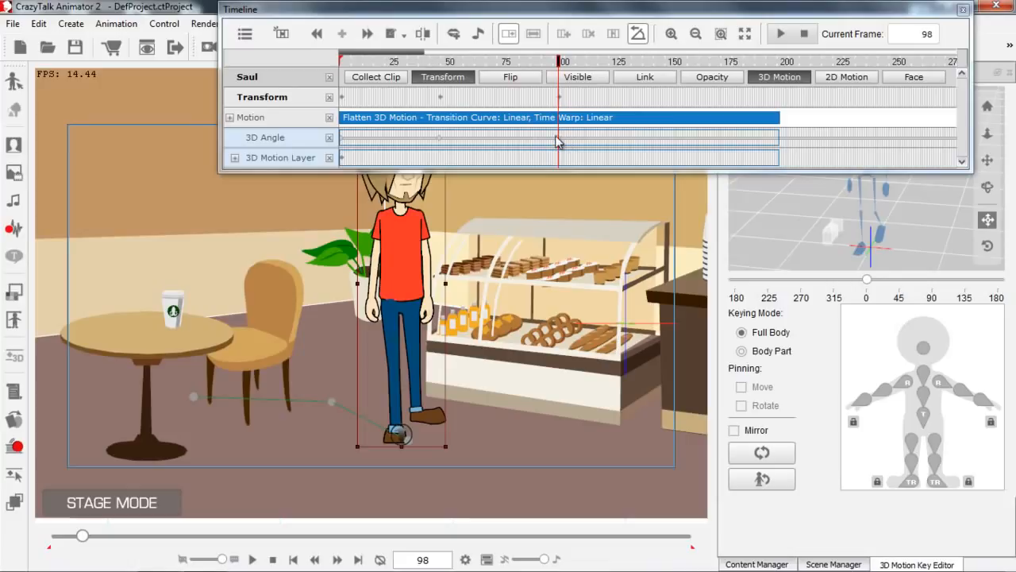
At frame 161, bring Saul straight forward towards the camera so his feet end below the safe frame.
{"action": "left_click", "coordinate": [561, 61]}
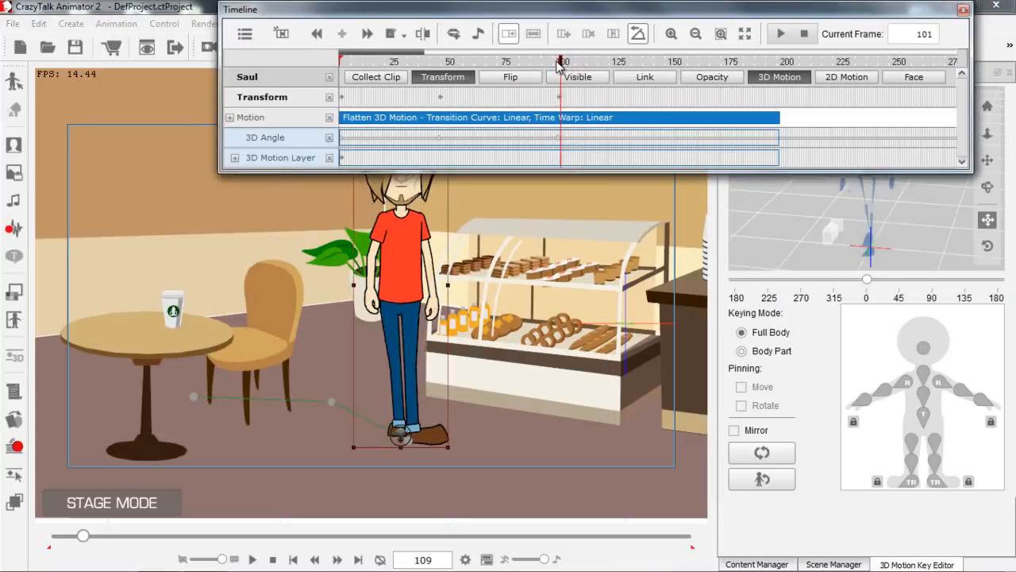
{"action": "key", "text": "space"}
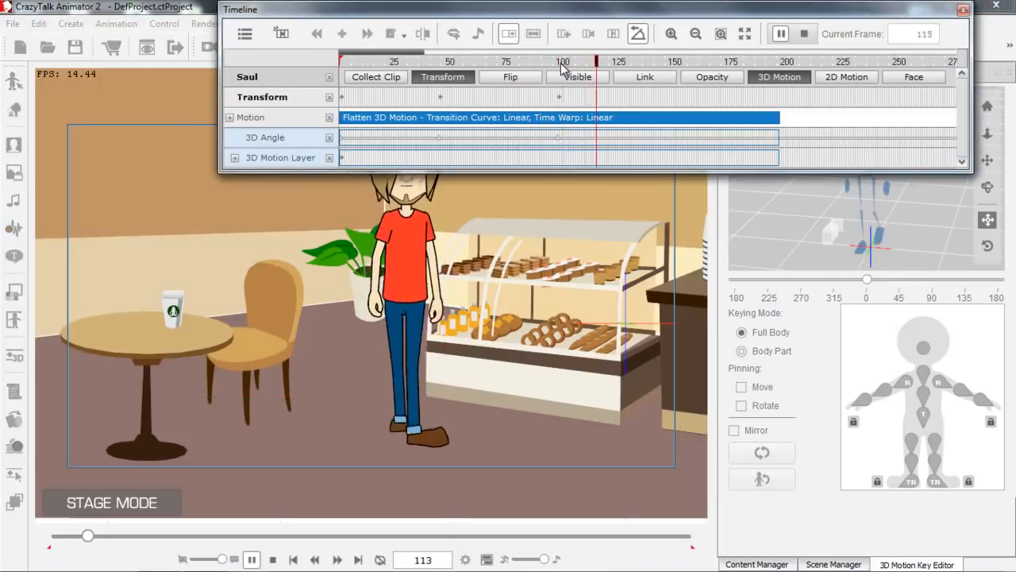
{"action": "key", "text": "space"}
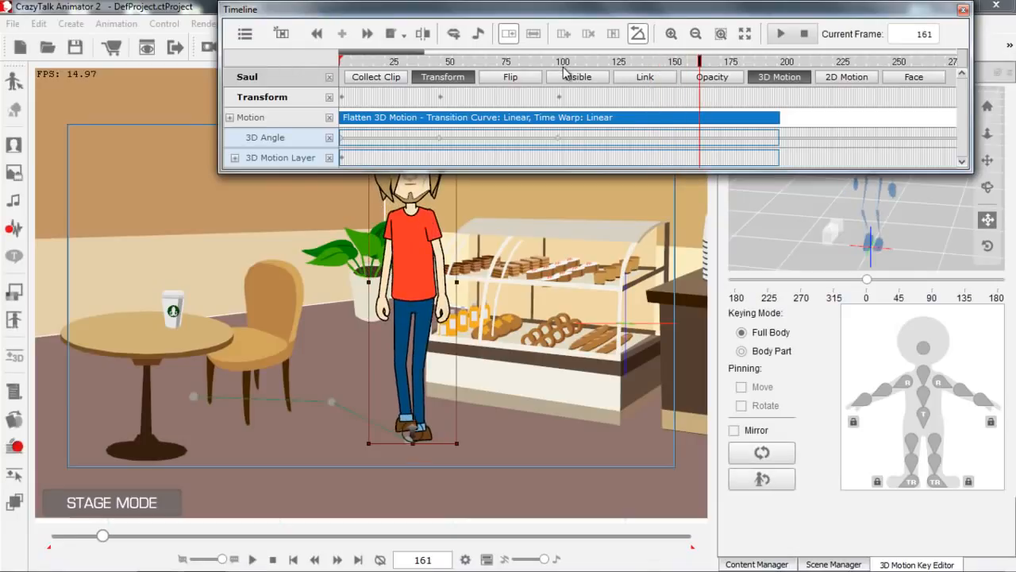
{"action": "left_click_drag", "start_coordinate": [416, 429], "coordinate": [415, 483]}
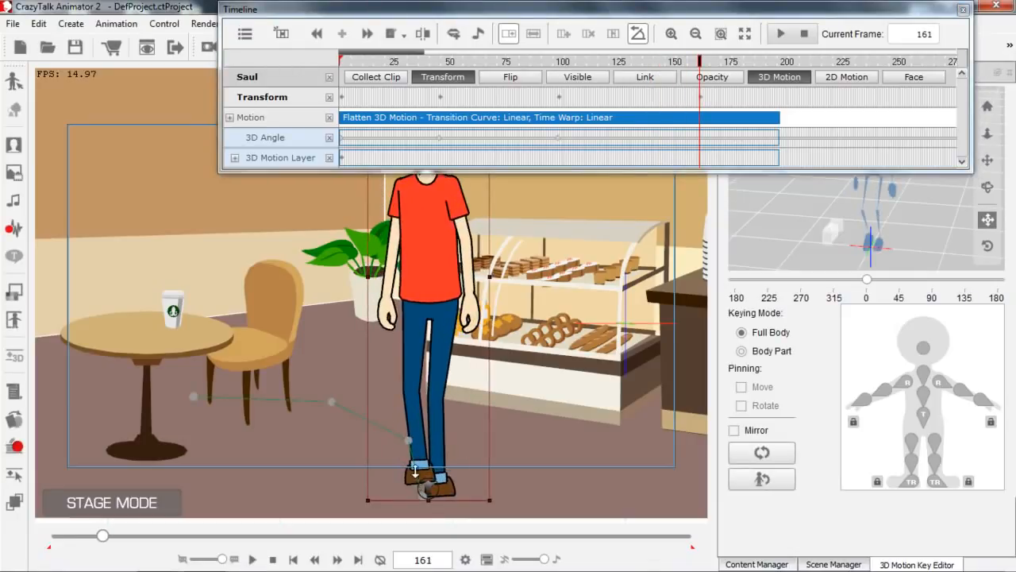
{"action": "left_click_drag", "start_coordinate": [416, 426], "coordinate": [404, 427]}
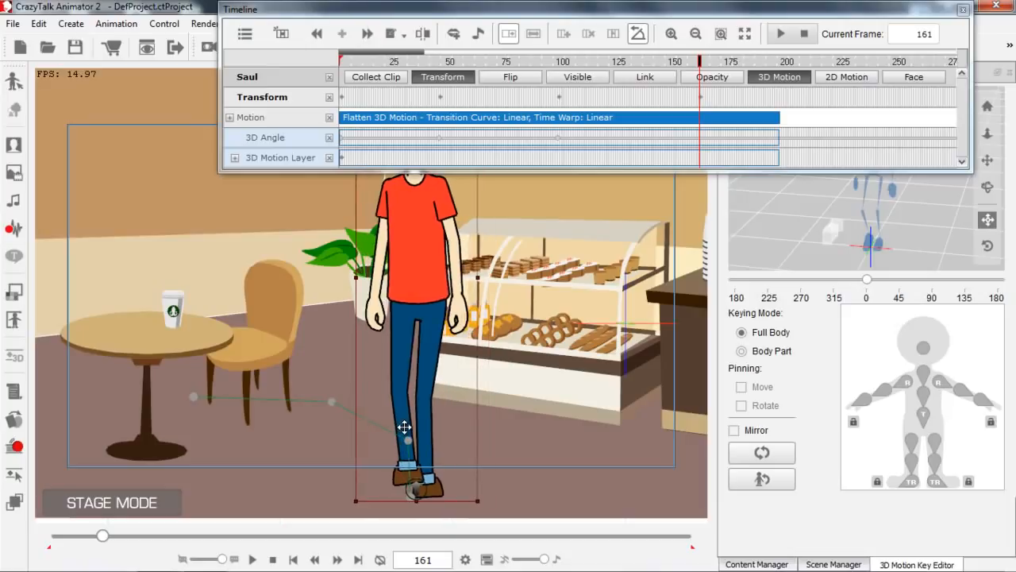
Close the Timeline and play Saul's complete multi-angle walk from frame 1.
{"action": "left_click_drag", "start_coordinate": [404, 62], "coordinate": [323, 62]}
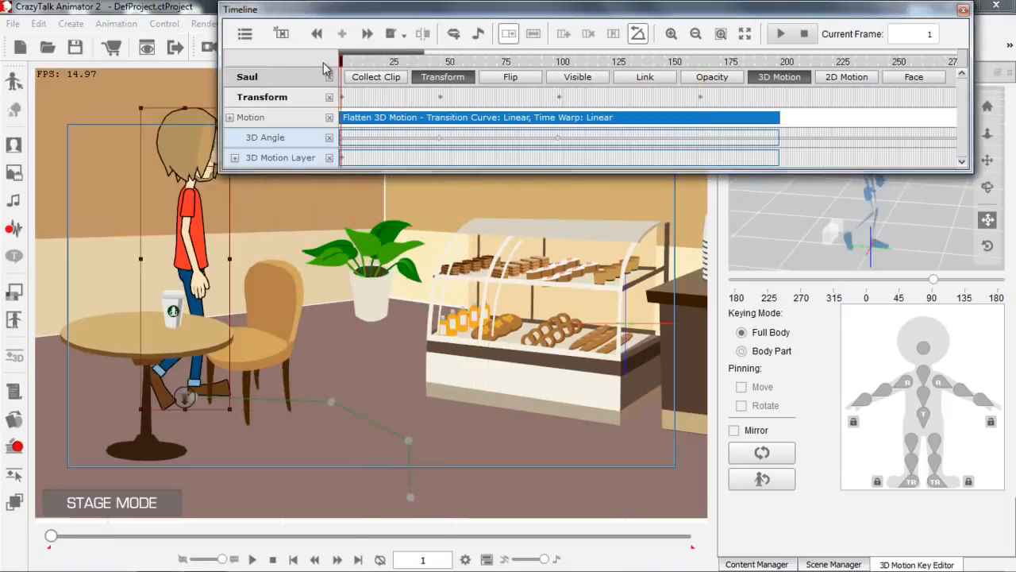
{"action": "left_click", "coordinate": [962, 10]}
{"action": "left_click", "coordinate": [253, 559]}
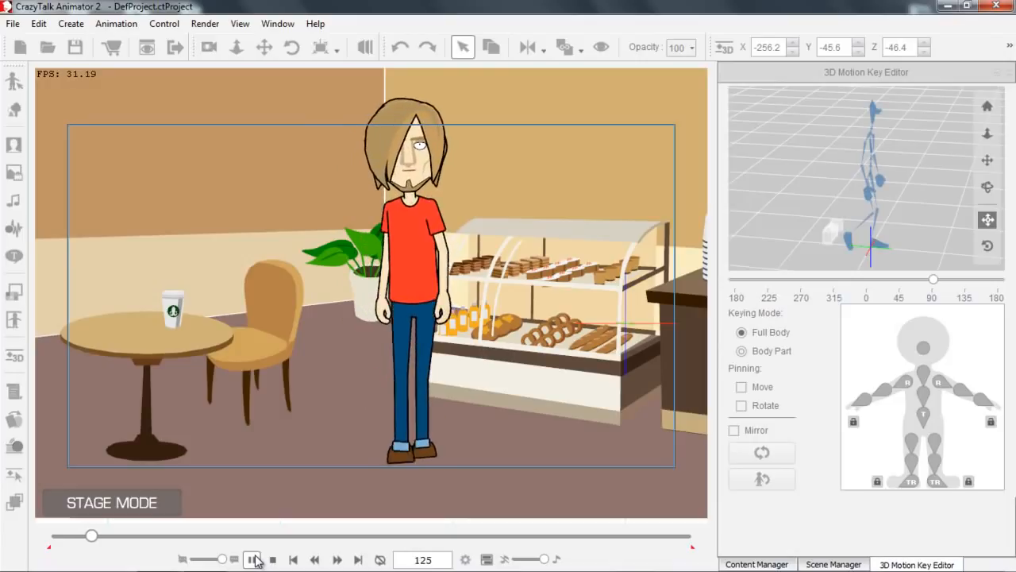
{"action": "left_click", "coordinate": [253, 558]}
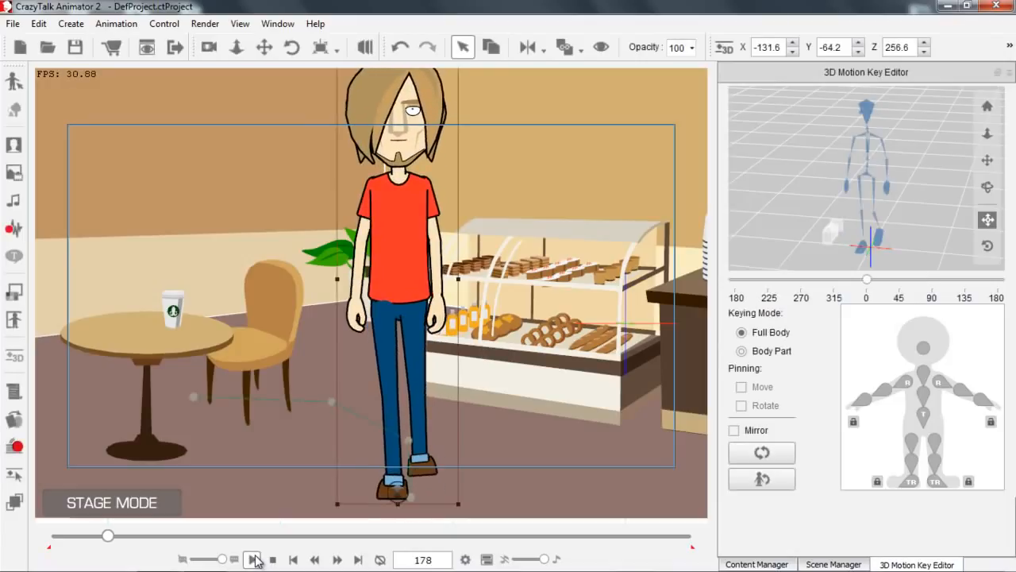
At frame 1, create a voice script for Saul by recording about 5.7 seconds through the Microphone (Shure Digital) input.
{"action": "scroll", "coordinate": [451, 346], "scroll_direction": "down", "scroll_amount": 5}
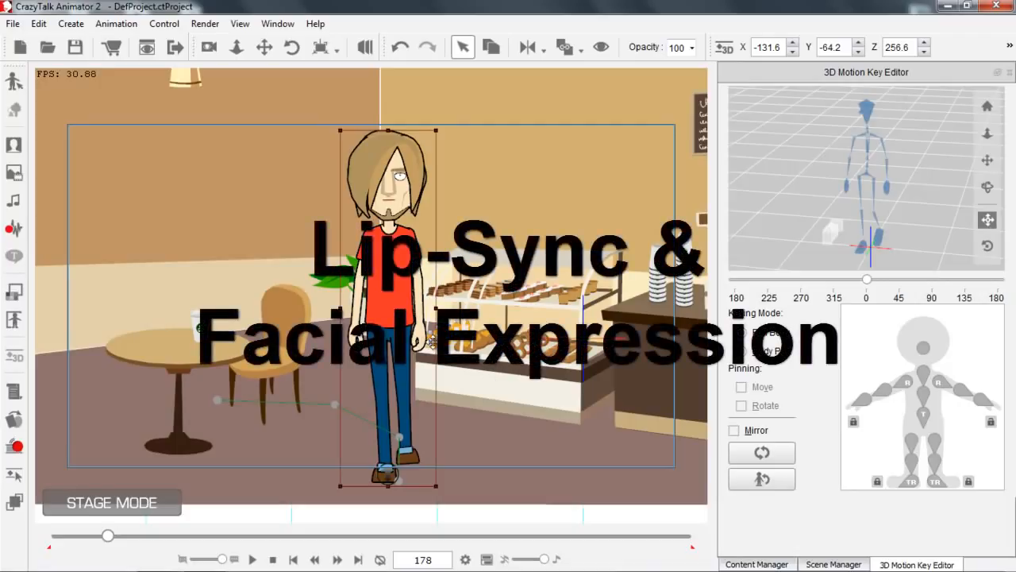
{"action": "left_click", "coordinate": [272, 561]}
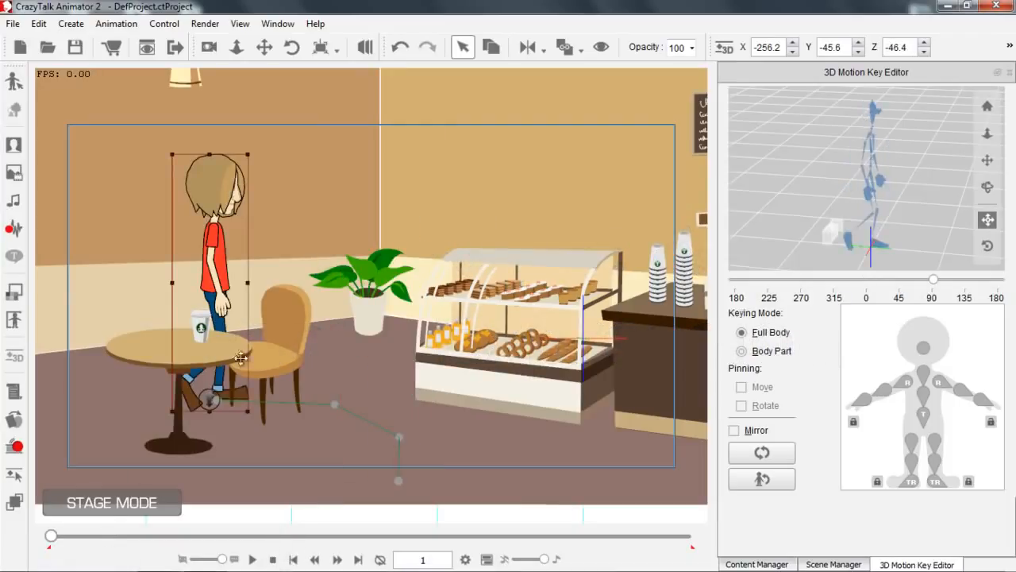
{"action": "left_click", "coordinate": [14, 230]}
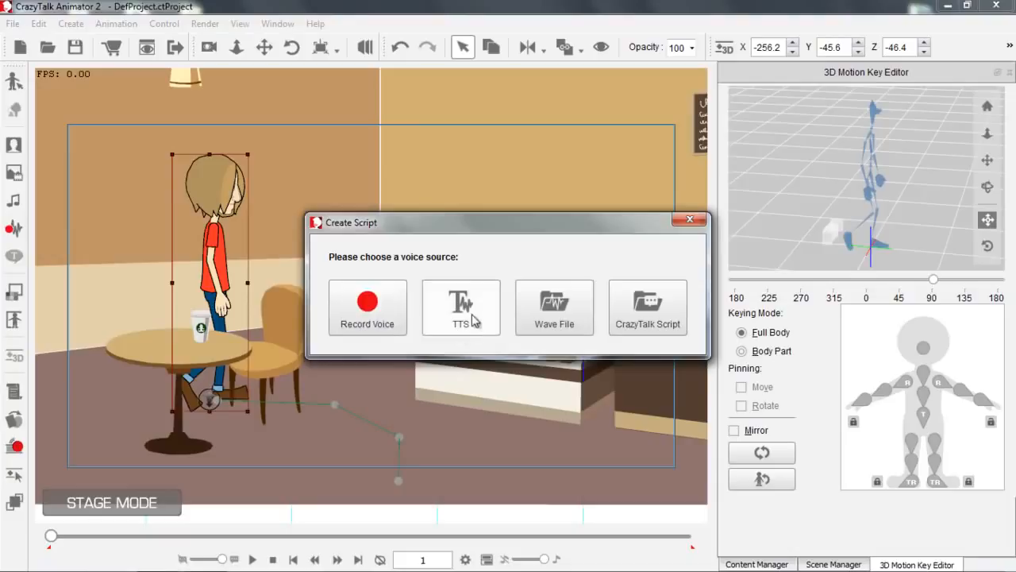
{"action": "left_click_drag", "start_coordinate": [595, 227], "coordinate": [825, 109]}
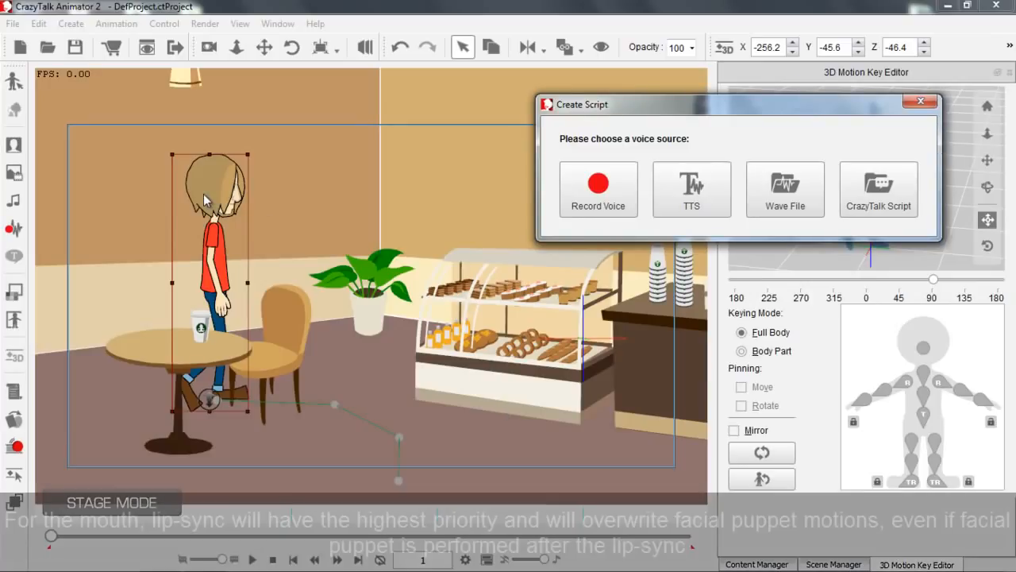
{"action": "left_click", "coordinate": [606, 204]}
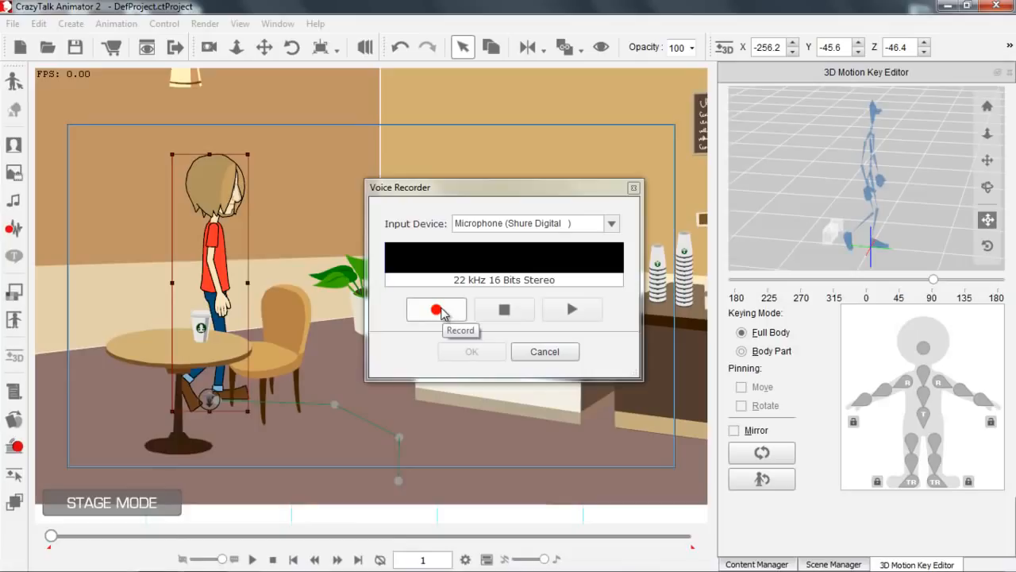
{"action": "left_click", "coordinate": [436, 309]}
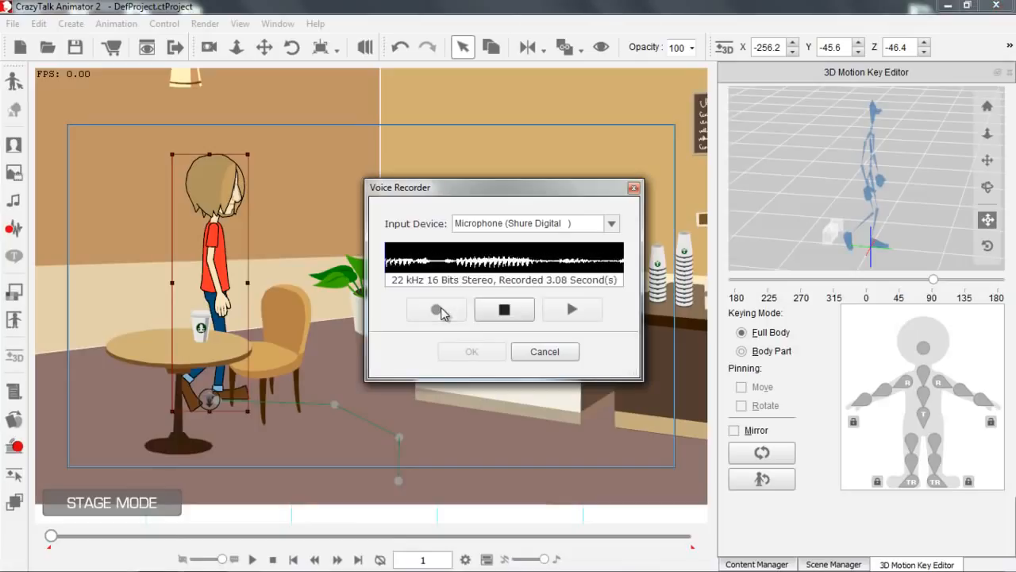
{"action": "left_click", "coordinate": [511, 312]}
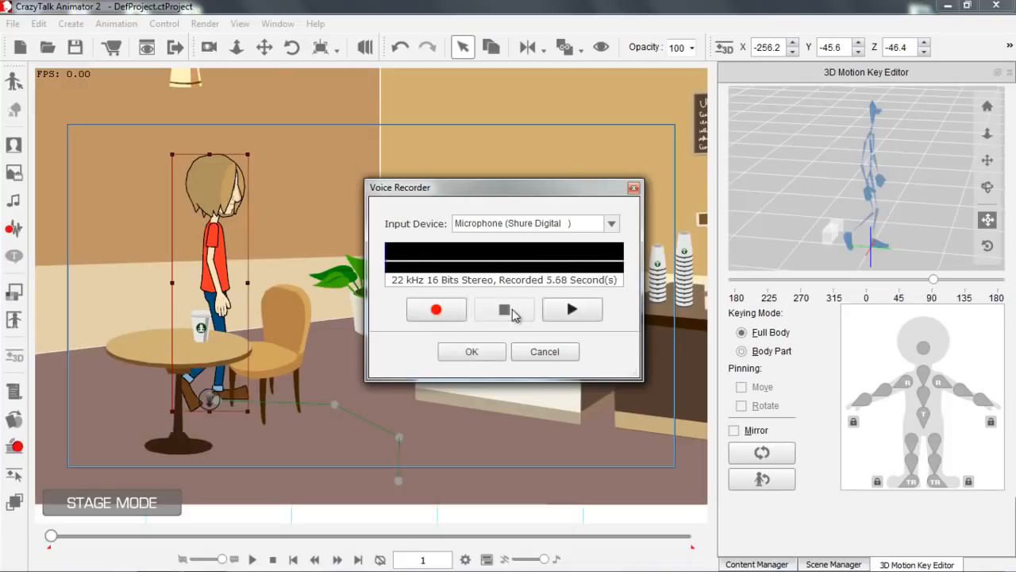
{"action": "left_click", "coordinate": [485, 354]}
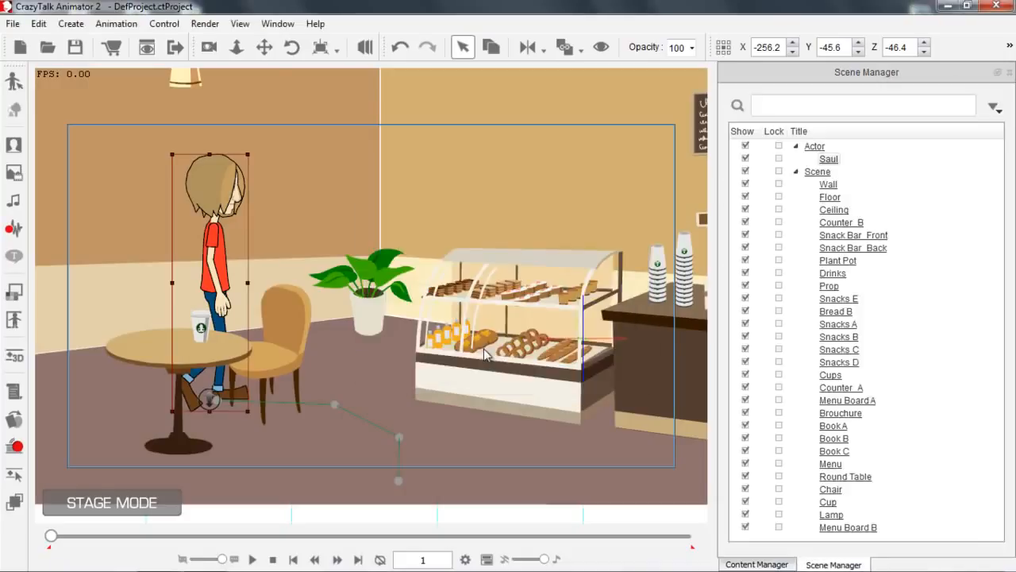
Play Saul's walk with the recorded voice from frame 1 and stop playback once he reaches the camera.
{"action": "key", "text": "space"}
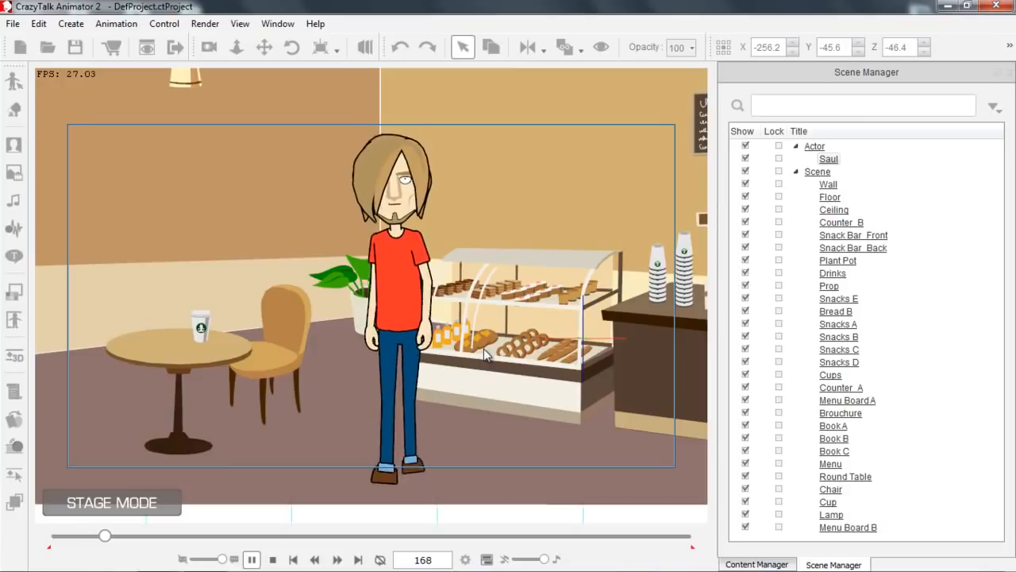
{"action": "key", "text": "space"}
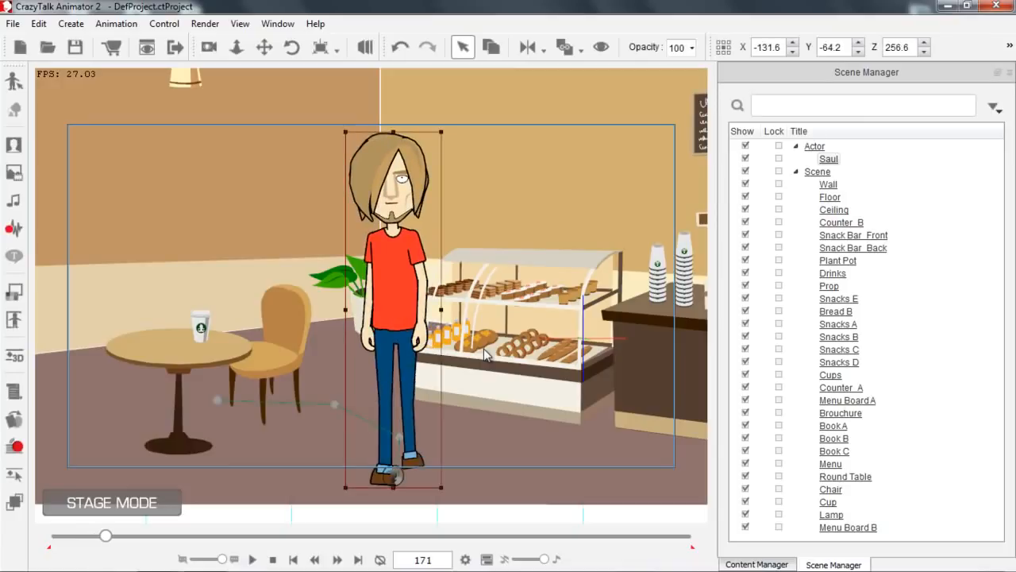
{"action": "left_click", "coordinate": [272, 559]}
At frame 181, open Saul's facial Puppet Editor and preview the fifth full-face control of the fifth animation profile, the heavyset blonde woman.
{"action": "left_click_drag", "start_coordinate": [50, 536], "coordinate": [109, 539]}
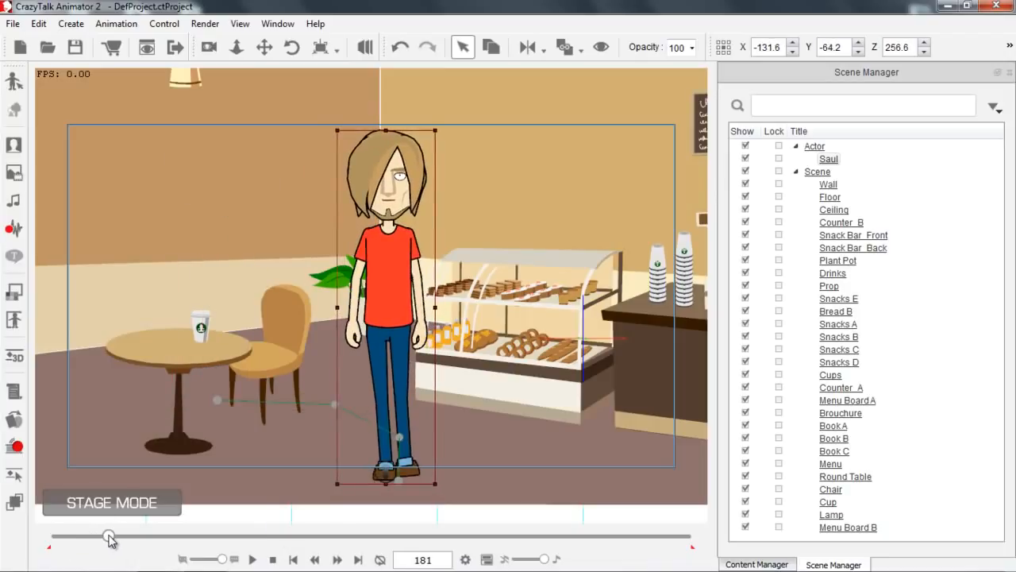
{"action": "left_click", "coordinate": [15, 447]}
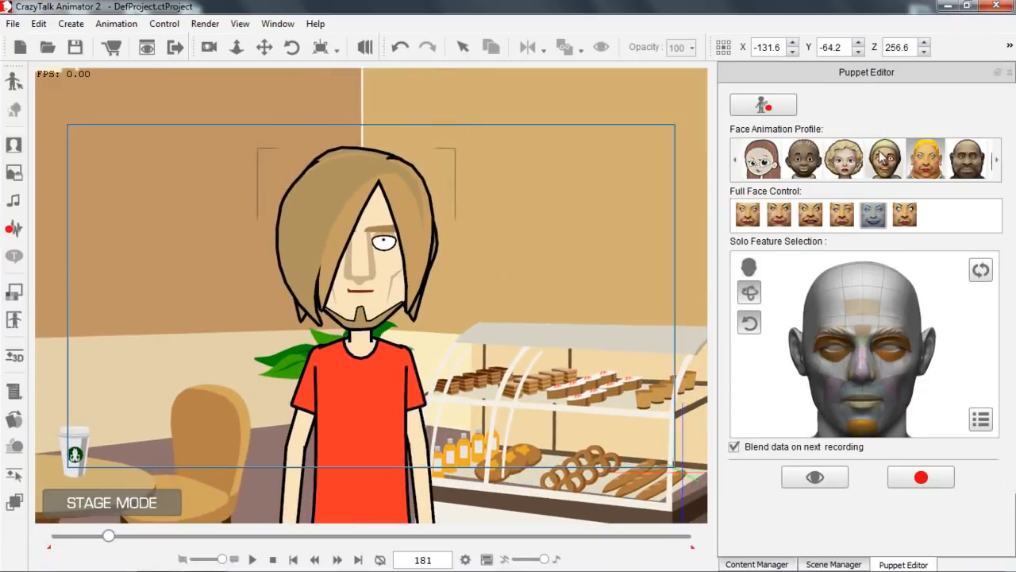
{"action": "left_click", "coordinate": [921, 163]}
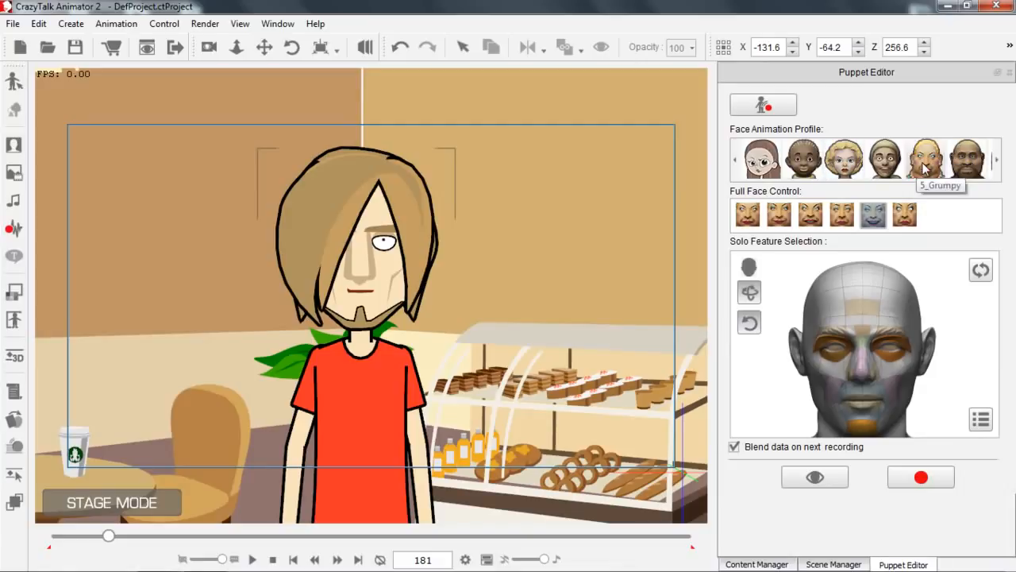
{"action": "left_click", "coordinate": [814, 479]}
{"action": "key", "text": "space"}
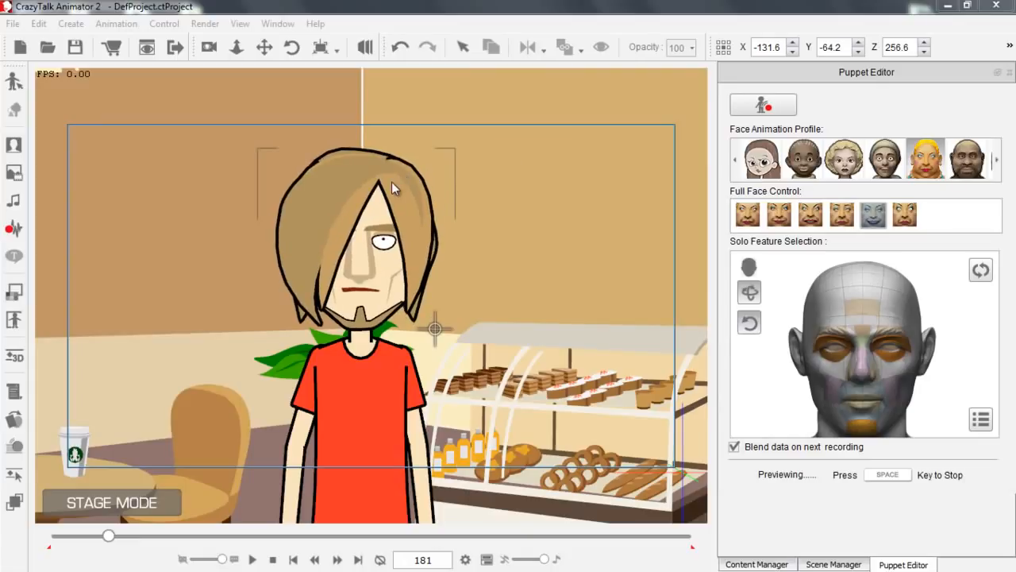
{"action": "key", "text": "space"}
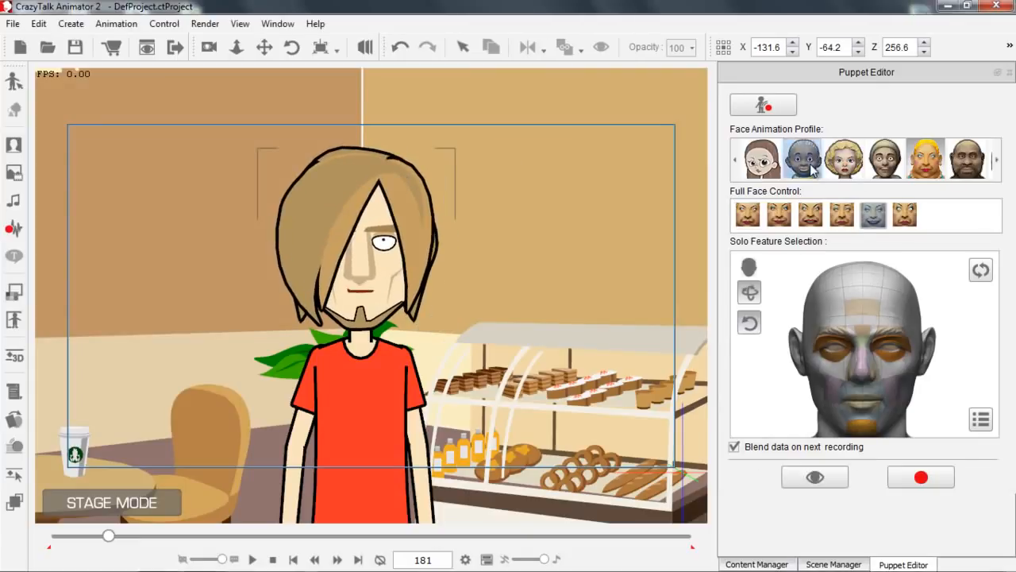
Preview the second full-face control of the boy's face animation profile on Saul.
{"action": "left_click", "coordinate": [803, 159]}
{"action": "left_click", "coordinate": [779, 214]}
{"action": "left_click", "coordinate": [815, 476]}
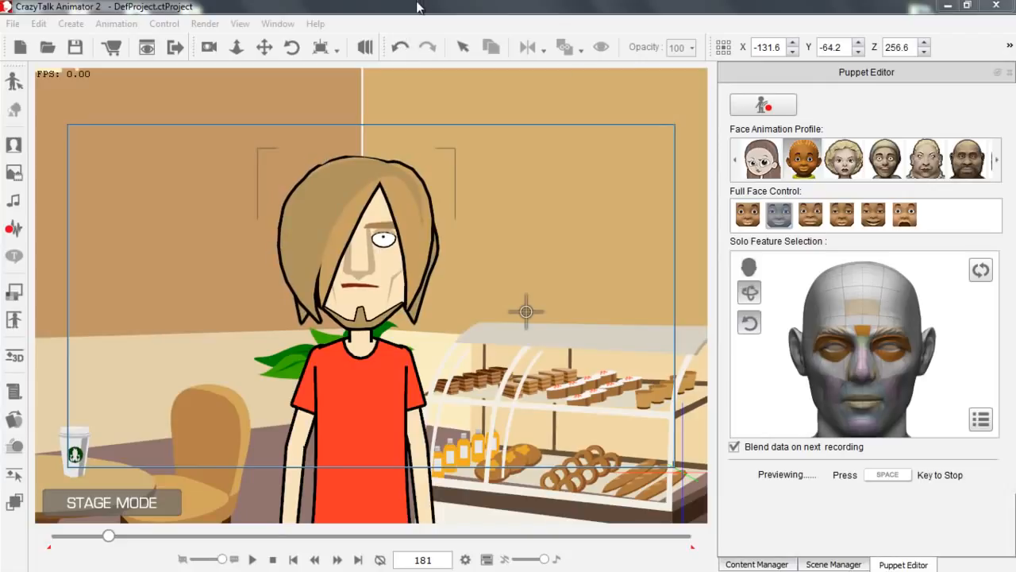
{"action": "key", "text": "space"}
Preview the fifth and second full-face controls of the fourth face animation profile, the one with the green hat.
{"action": "left_click", "coordinate": [885, 159]}
{"action": "left_click", "coordinate": [873, 213]}
{"action": "left_click", "coordinate": [815, 476]}
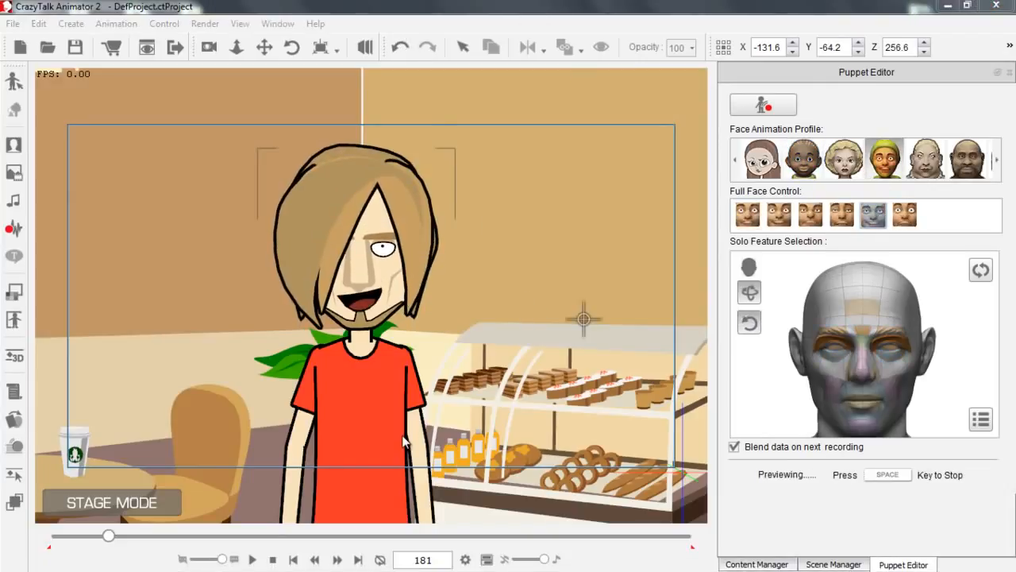
{"action": "key", "text": "space"}
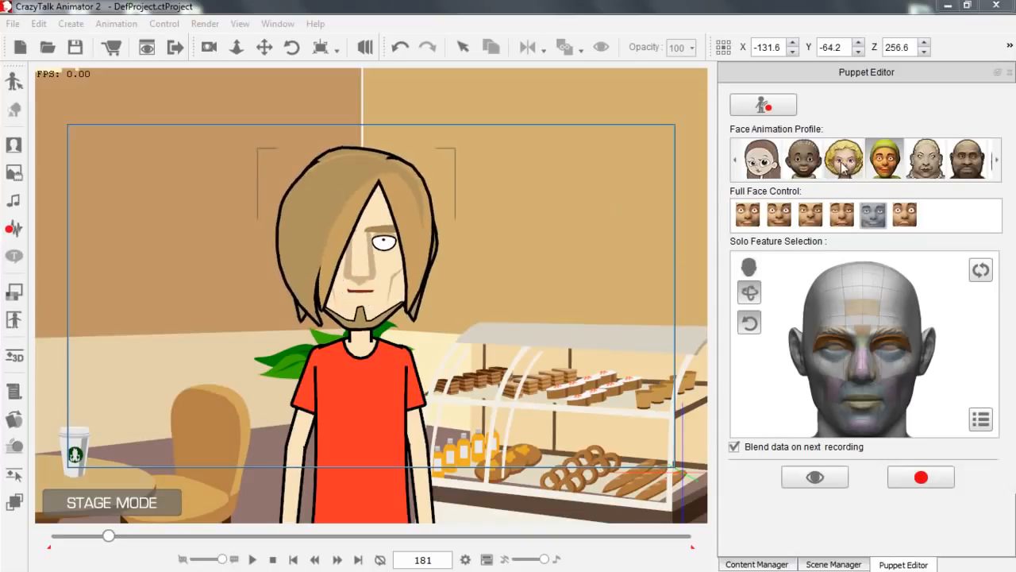
{"action": "left_click", "coordinate": [779, 213]}
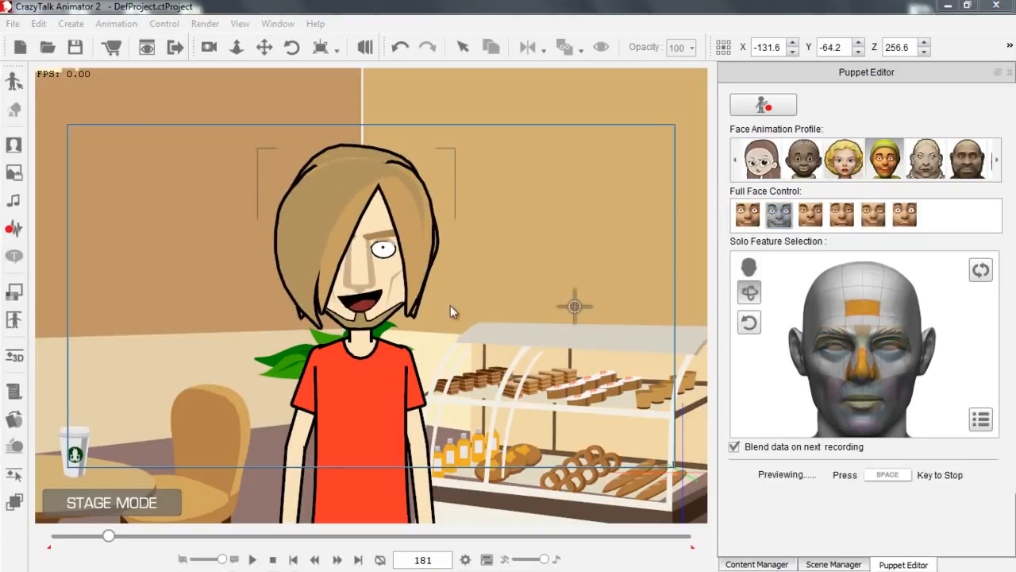
{"action": "key", "text": "space"}
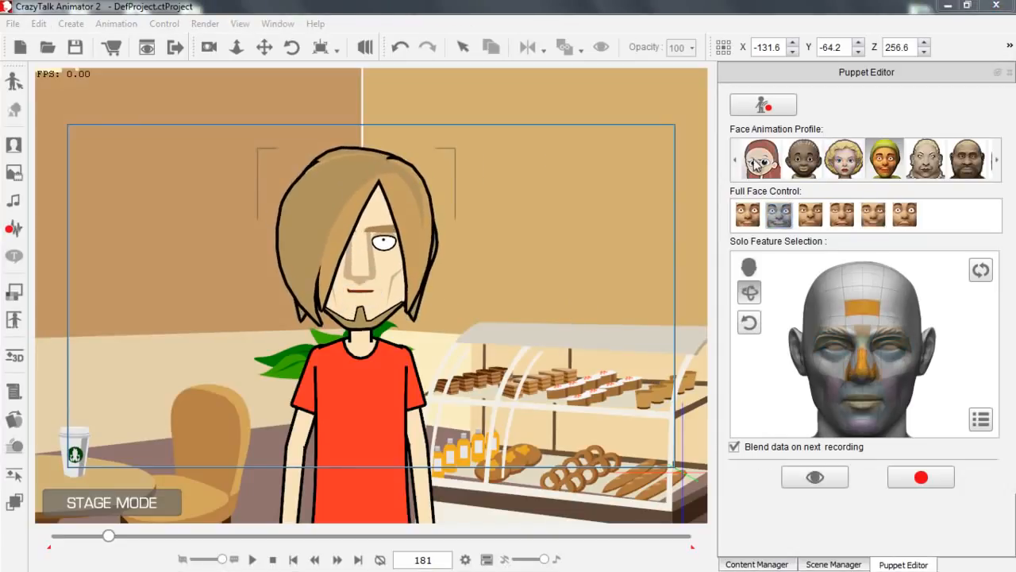
Preview the third full-face control of the red-haired girl's face animation profile on Saul.
{"action": "left_click", "coordinate": [762, 160]}
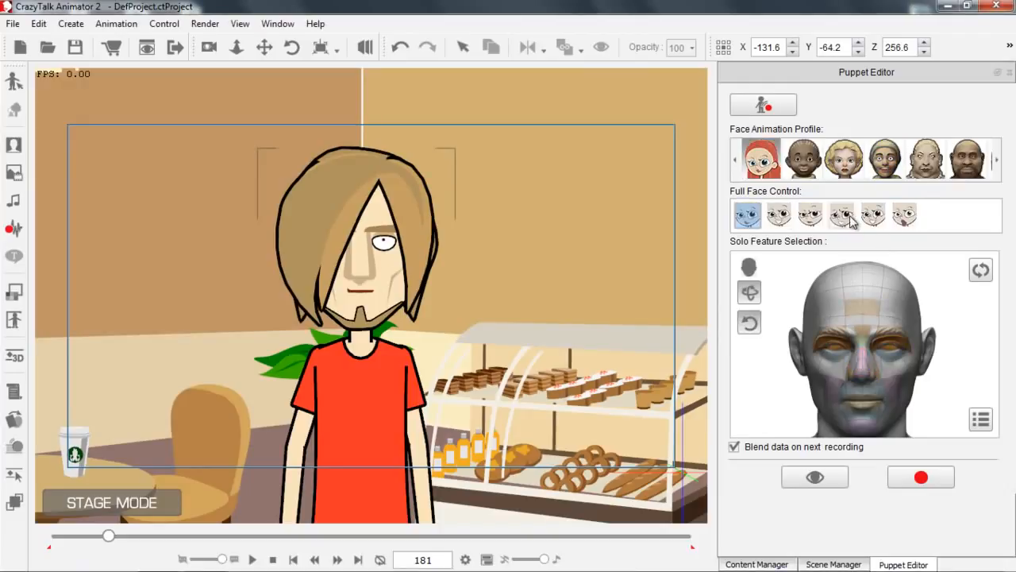
{"action": "left_click", "coordinate": [810, 214]}
{"action": "left_click", "coordinate": [806, 476]}
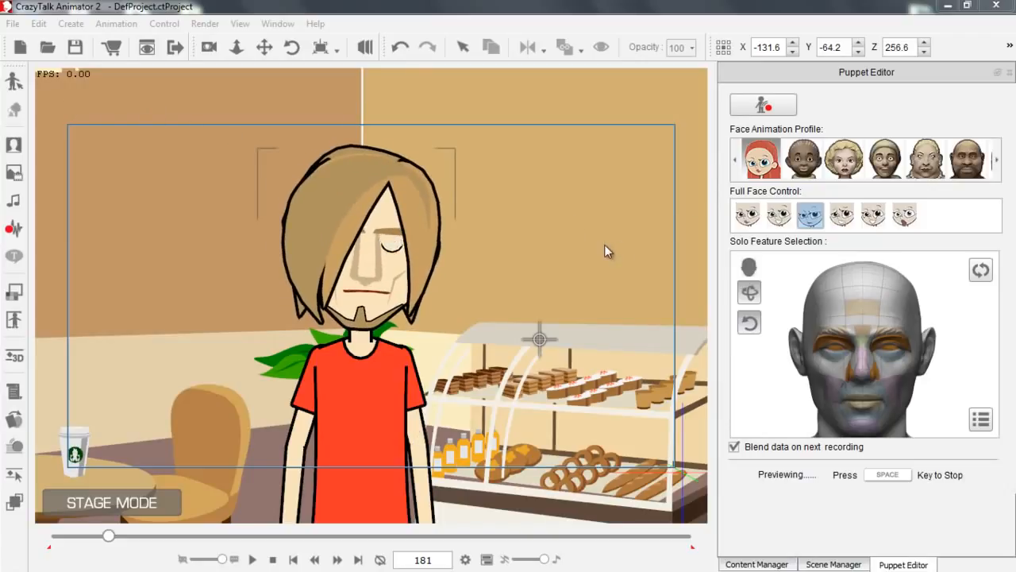
{"action": "key", "text": "space"}
Choose the boy's face animation profile with its second full-face control and preview it on Saul.
{"action": "left_click", "coordinate": [802, 167]}
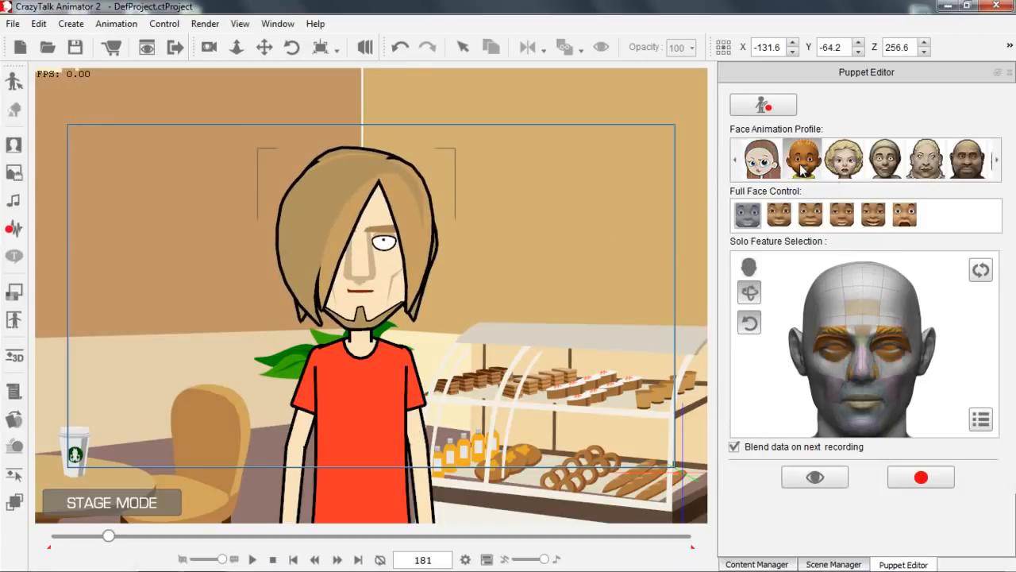
{"action": "left_click", "coordinate": [782, 217]}
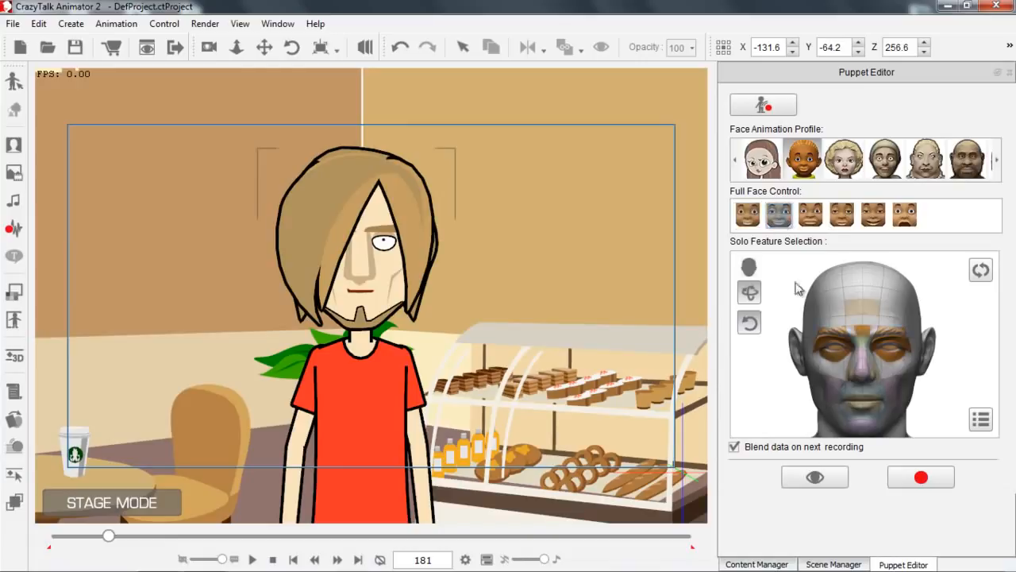
{"action": "left_click", "coordinate": [816, 478]}
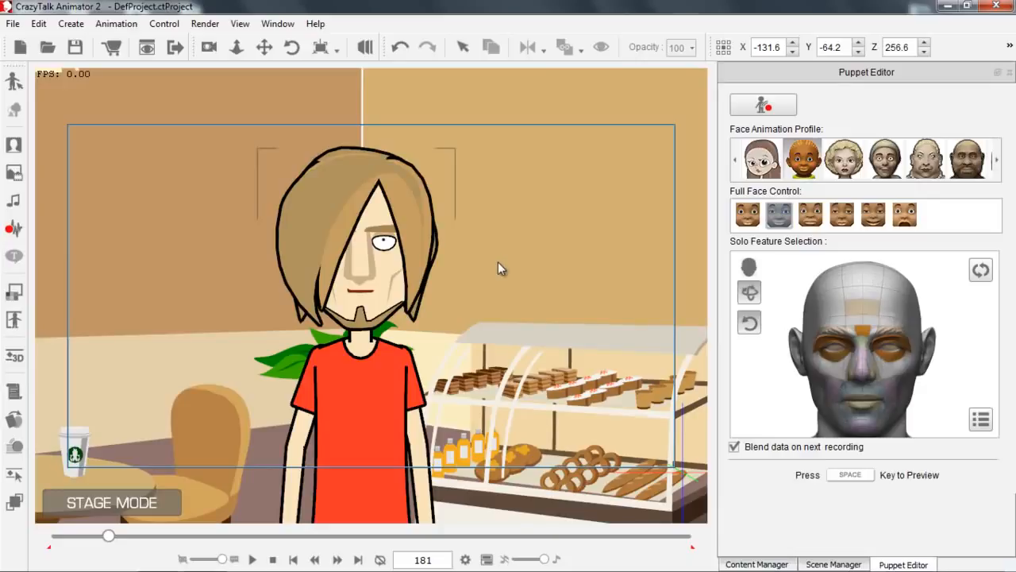
{"action": "key", "text": "space"}
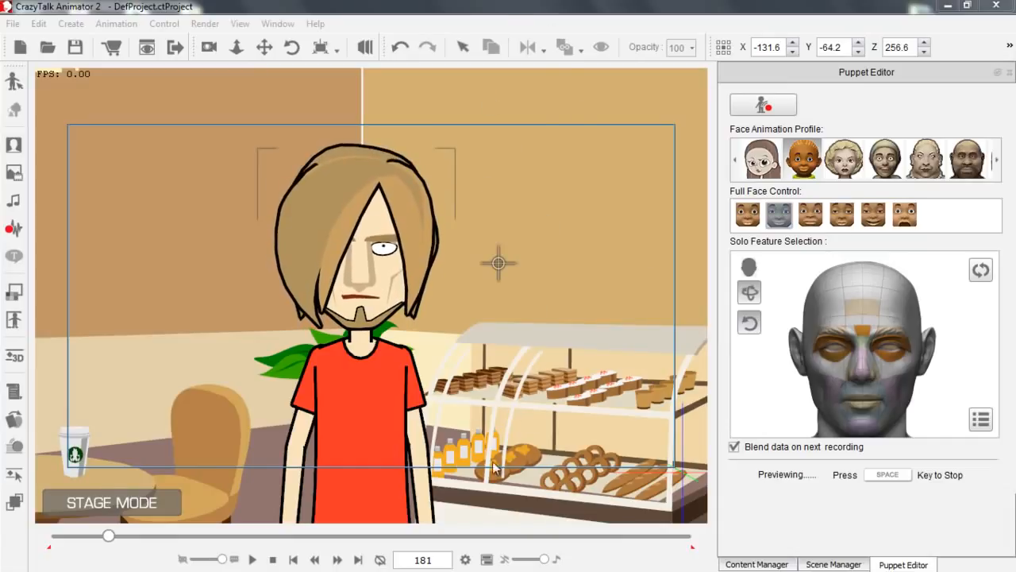
{"action": "key", "text": "space"}
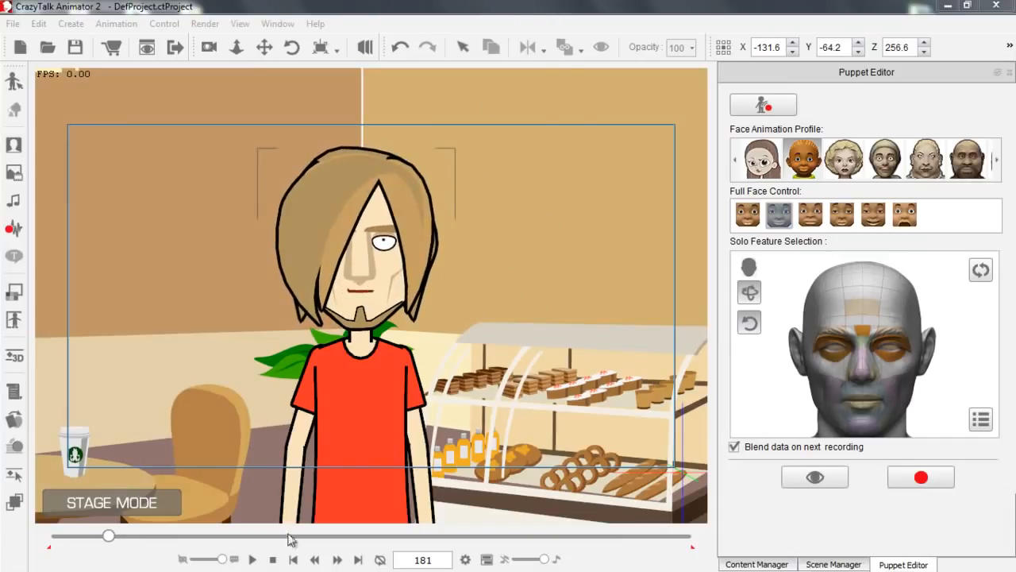
Record Saul's facial puppeteering from frame 1 to about frame 208 with the chosen full-face control.
{"action": "left_click", "coordinate": [273, 559]}
{"action": "left_click", "coordinate": [909, 479]}
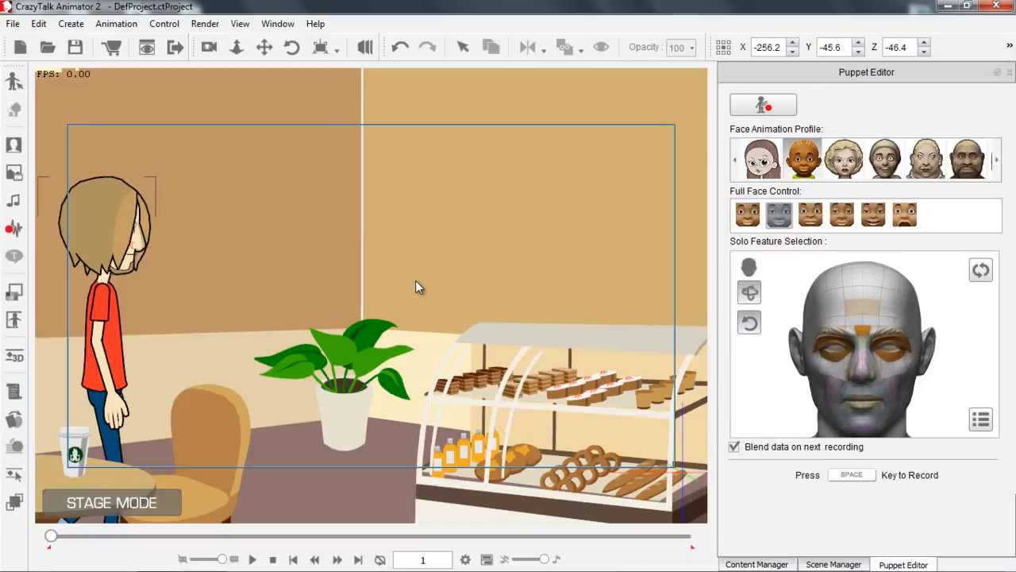
{"action": "key", "text": "space"}
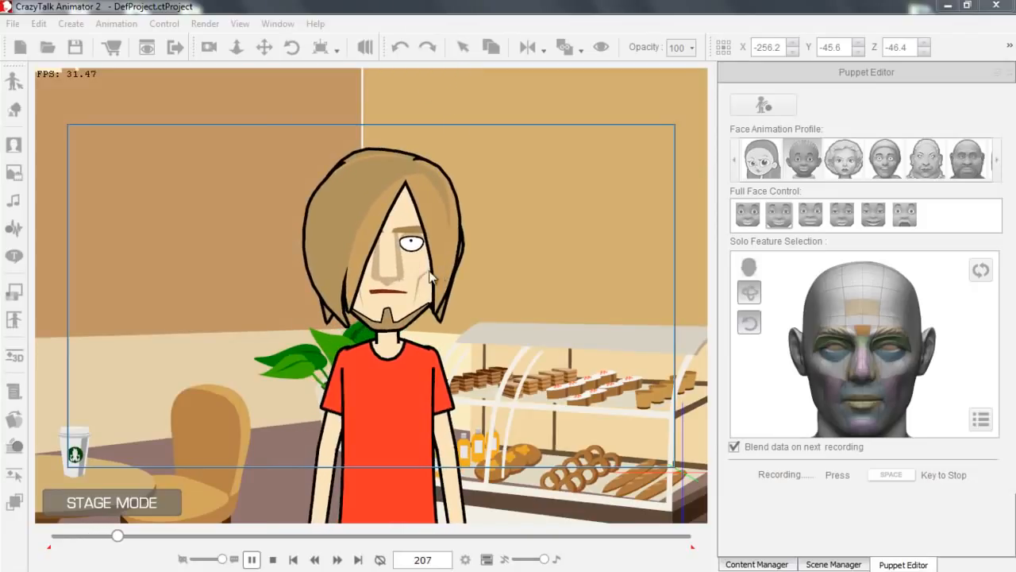
{"action": "key", "text": "space"}
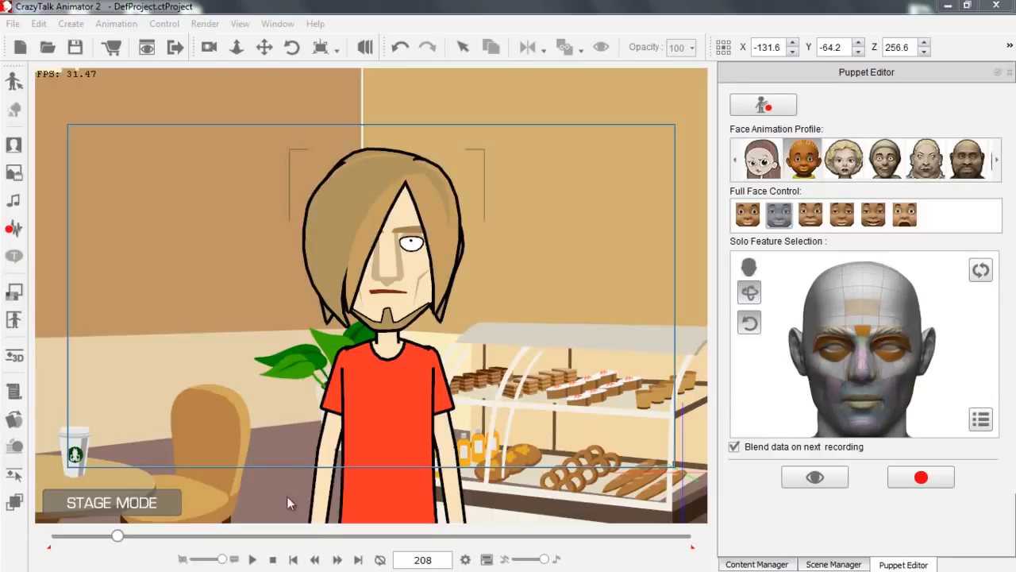
Open the Timeline, hide Saul's Transform and 3D Motion tracks, and show his Face tracks.
{"action": "left_click_drag", "start_coordinate": [368, 306], "coordinate": [367, 268]}
{"action": "key", "text": "F3"}
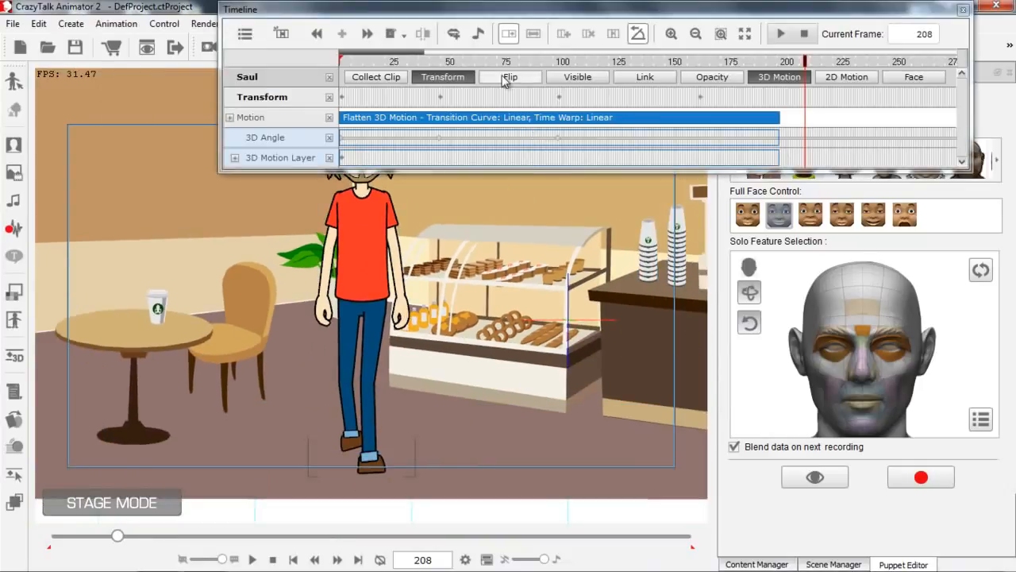
{"action": "left_click", "coordinate": [445, 79]}
{"action": "left_click", "coordinate": [756, 83]}
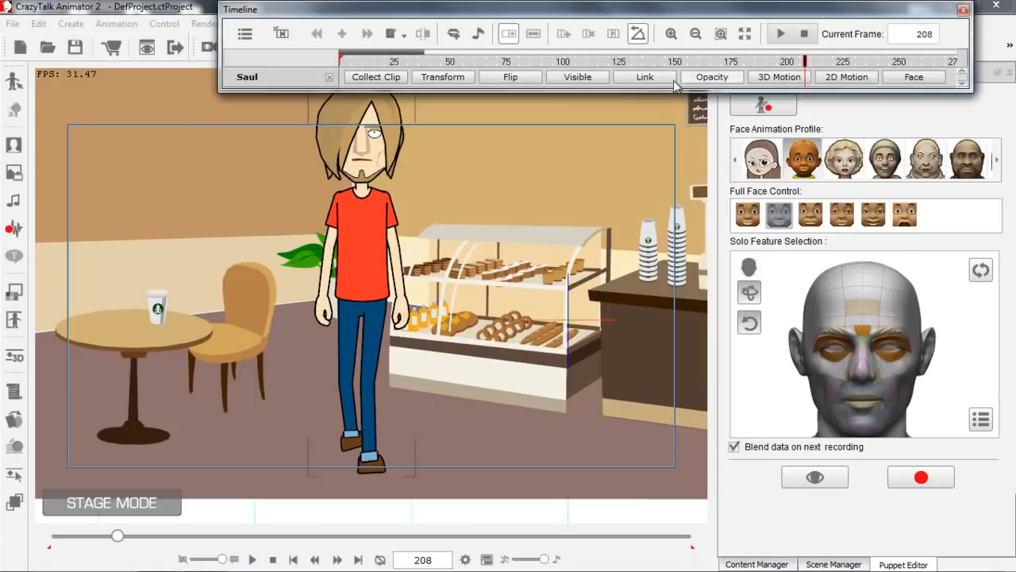
{"action": "left_click", "coordinate": [916, 79]}
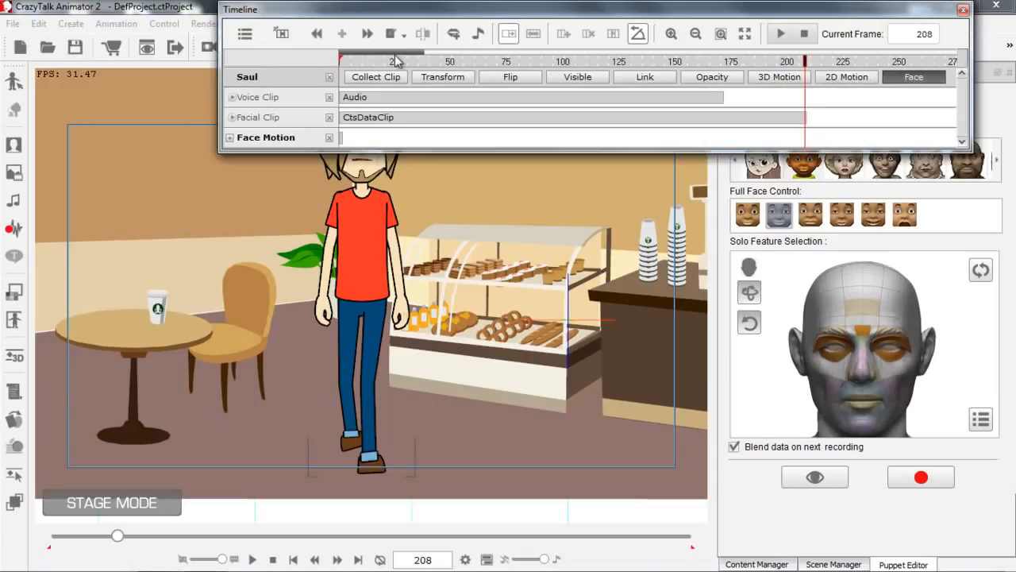
Select the recorded facial clip and the voice clip, and expand the voice clip's Voice and Lips tracks.
{"action": "left_click", "coordinate": [372, 123]}
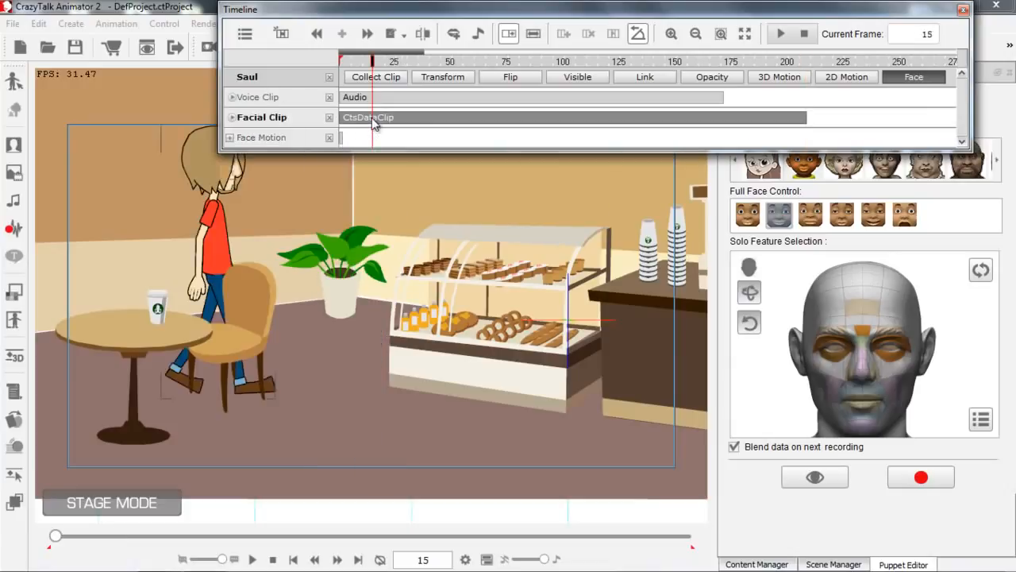
{"action": "left_click", "coordinate": [373, 98]}
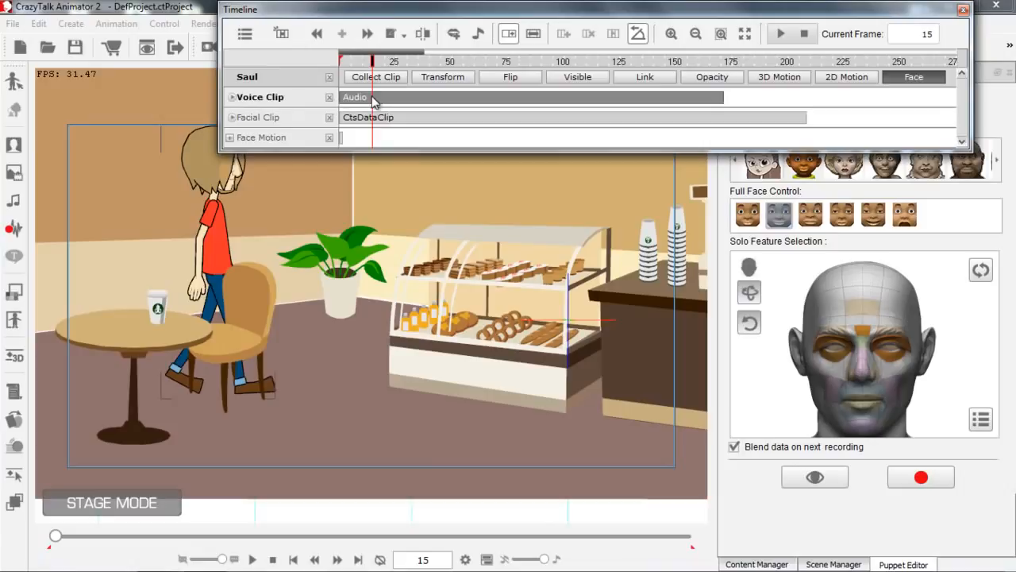
{"action": "left_click", "coordinate": [233, 98]}
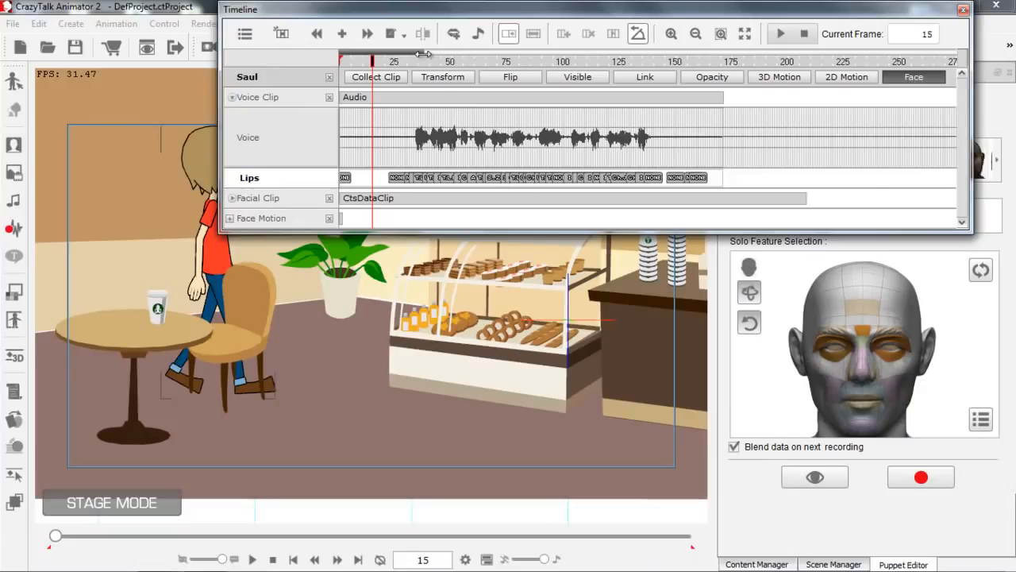
Open the Ch_J lip key at frame 132 in the Lips Editor, with Saul's mouth in close-up.
{"action": "mouse_move", "coordinate": [404, 52]}
{"action": "left_mouse_down"}
{"action": "mouse_move", "coordinate": [366, 53]}
{"action": "mouse_move", "coordinate": [387, 53]}
{"action": "left_mouse_up"}
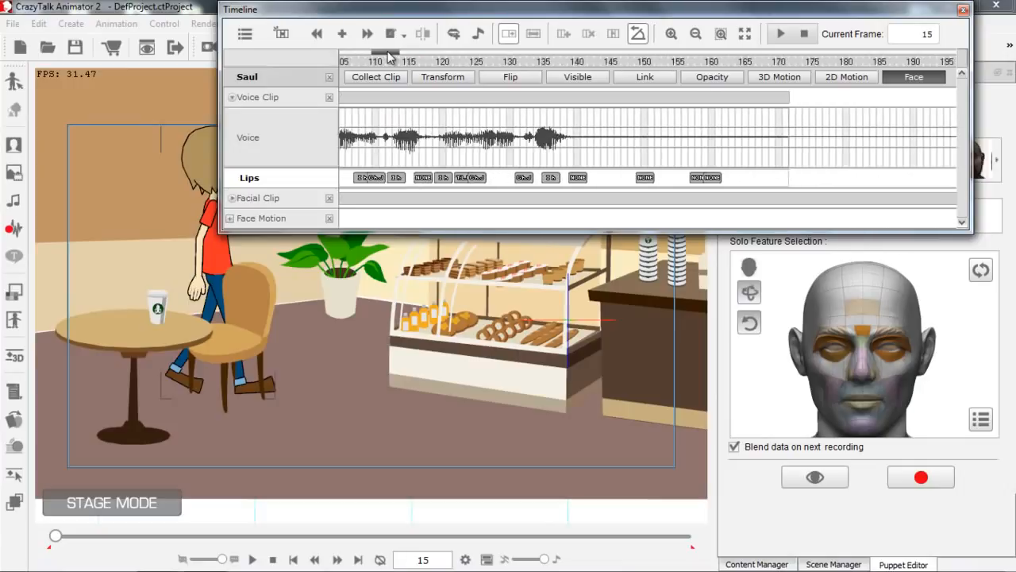
{"action": "left_click", "coordinate": [524, 178]}
{"action": "left_click_drag", "start_coordinate": [449, 421], "coordinate": [462, 516]}
{"action": "left_click_drag", "start_coordinate": [457, 370], "coordinate": [378, 129]}
{"action": "left_click_drag", "start_coordinate": [440, 329], "coordinate": [457, 420]}
{"action": "left_click_drag", "start_coordinate": [481, 468], "coordinate": [460, 302]}
{"action": "left_click_drag", "start_coordinate": [445, 349], "coordinate": [437, 263]}
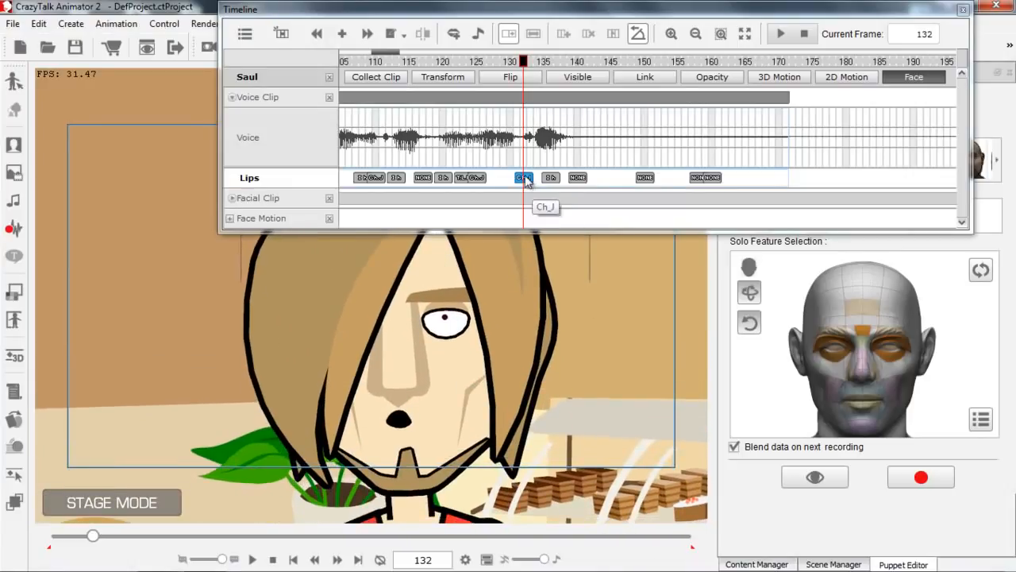
{"action": "double_click", "coordinate": [524, 178]}
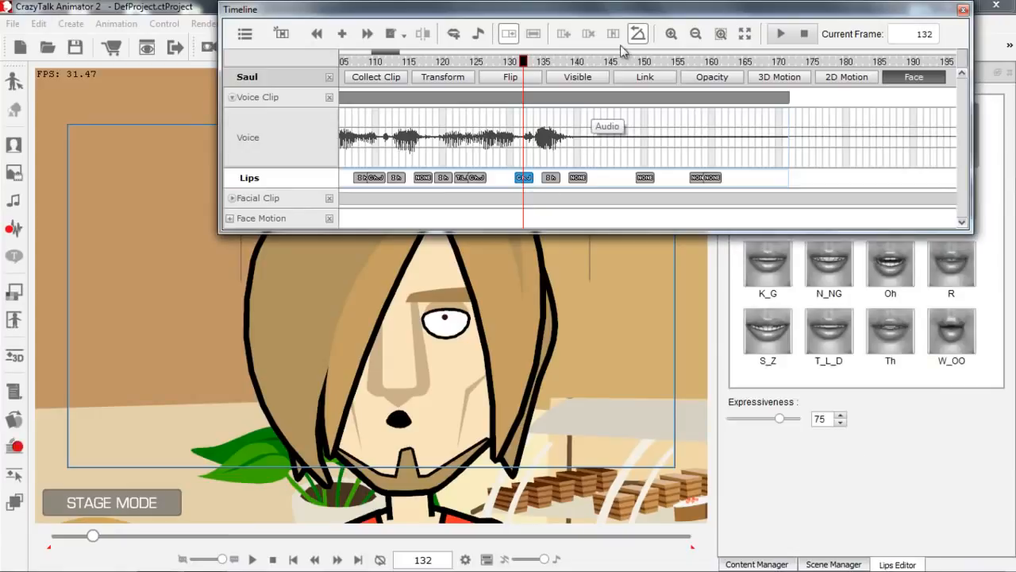
Try the Oh, T_L_D, Th, Ih and EE mouth shapes on the frame 132 lip key, and set it to (None).
{"action": "left_click_drag", "start_coordinate": [677, 10], "coordinate": [458, 15]}
{"action": "left_click", "coordinate": [888, 270]}
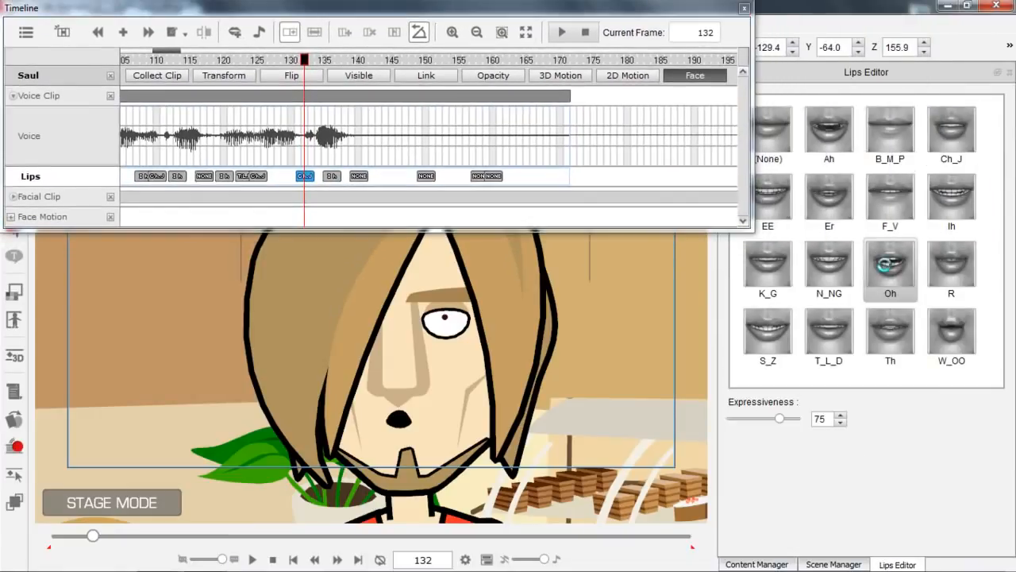
{"action": "left_click", "coordinate": [843, 332]}
{"action": "left_click", "coordinate": [891, 335]}
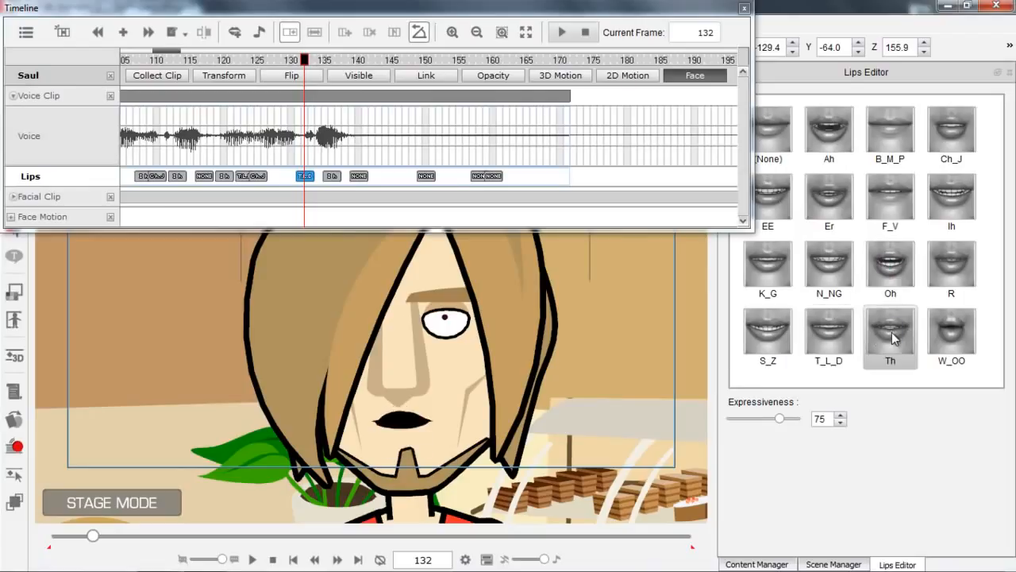
{"action": "left_click", "coordinate": [964, 191]}
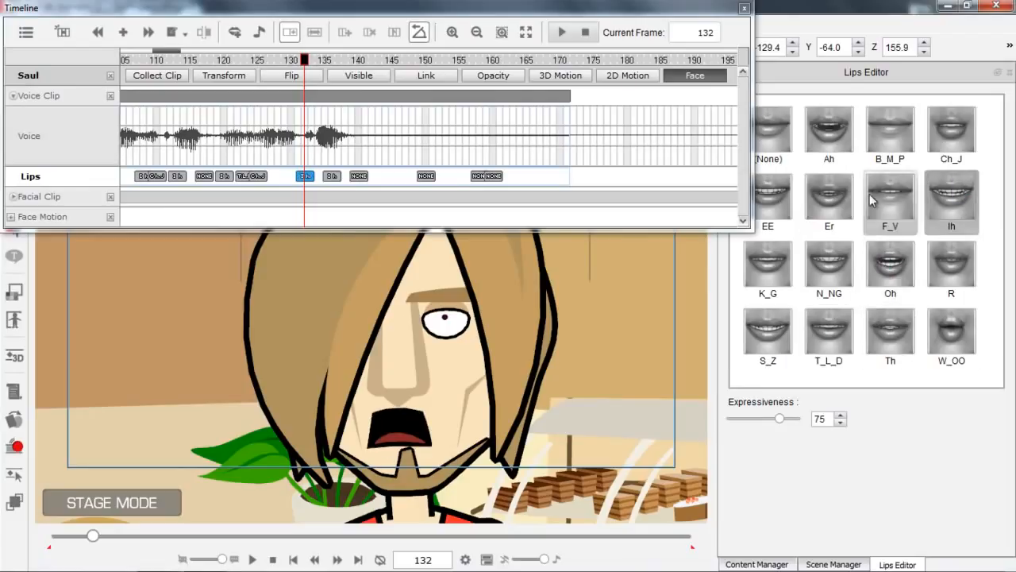
{"action": "left_click", "coordinate": [774, 193]}
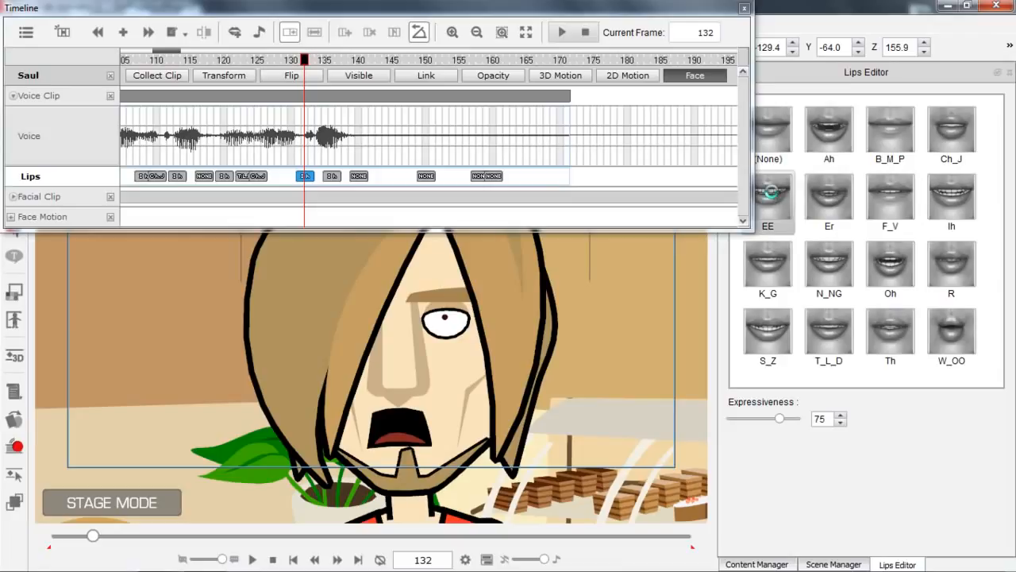
{"action": "left_click", "coordinate": [776, 131]}
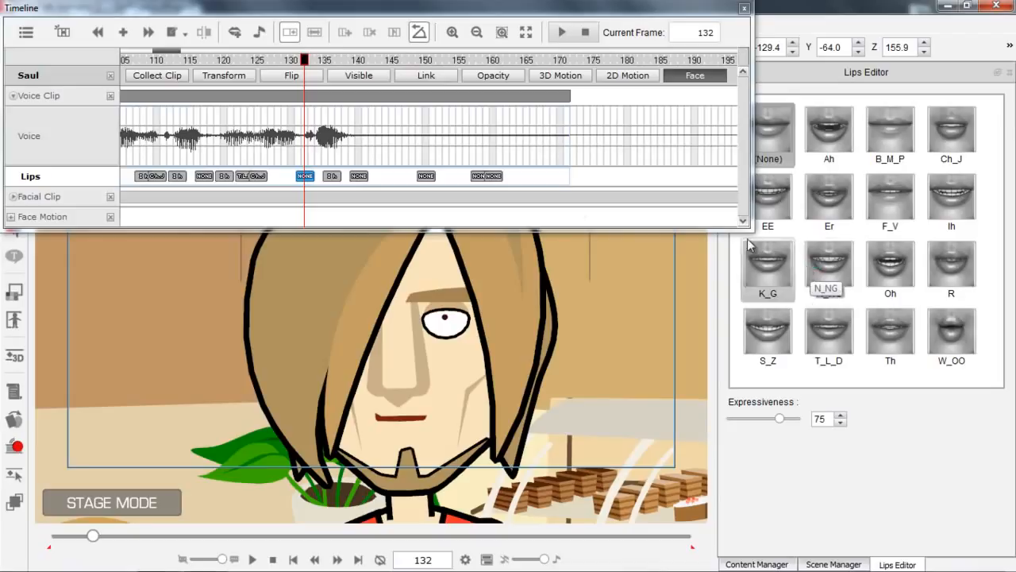
Collapse the voice clip's tracks and play back Saul's animation from about frame 97 with his body in view.
{"action": "left_click_drag", "start_coordinate": [506, 333], "coordinate": [477, 319]}
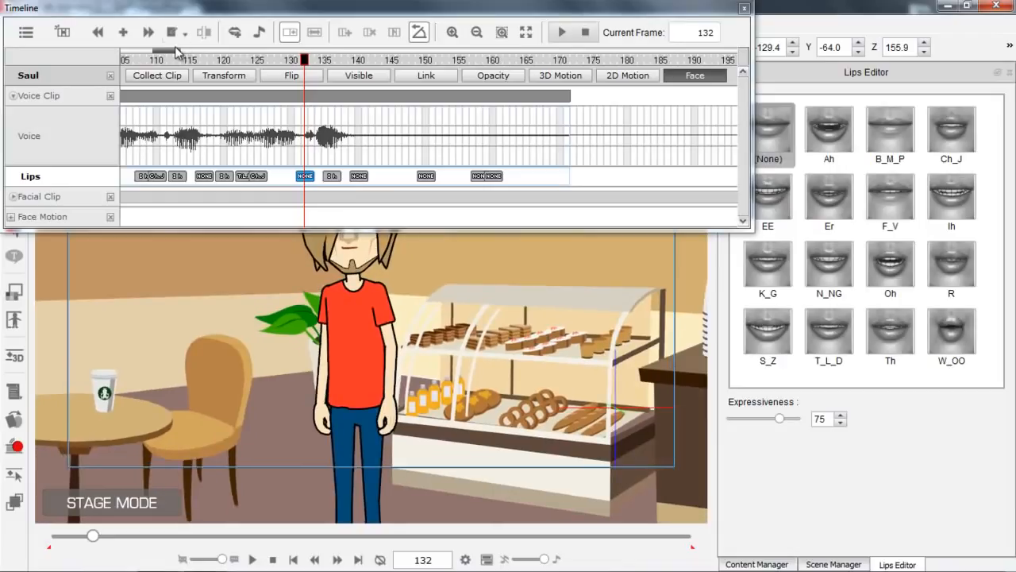
{"action": "mouse_move", "coordinate": [174, 54]}
{"action": "left_mouse_down"}
{"action": "mouse_move", "coordinate": [162, 55]}
{"action": "mouse_move", "coordinate": [186, 51]}
{"action": "left_mouse_up"}
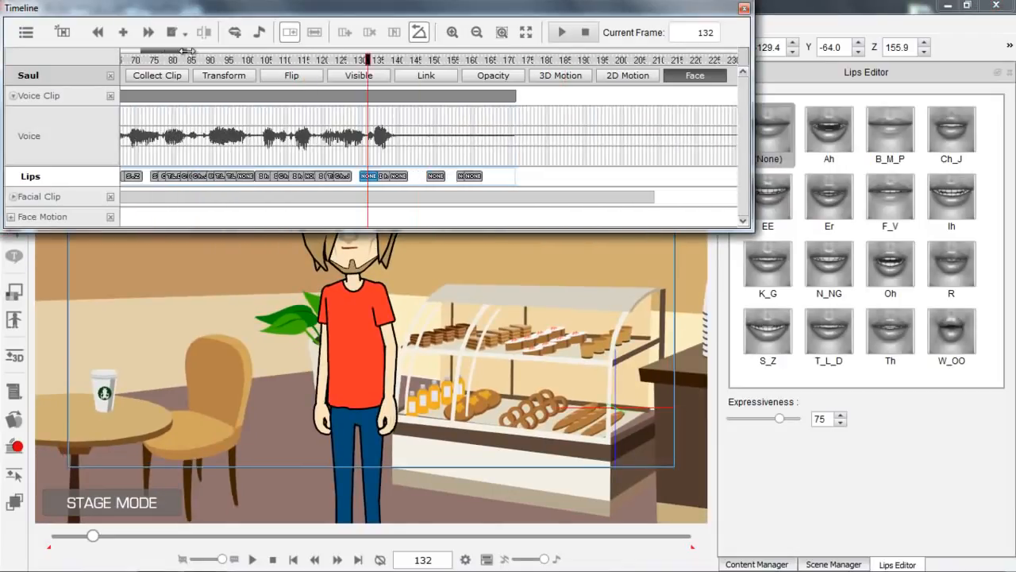
{"action": "left_click", "coordinate": [12, 95]}
{"action": "left_click", "coordinate": [412, 60]}
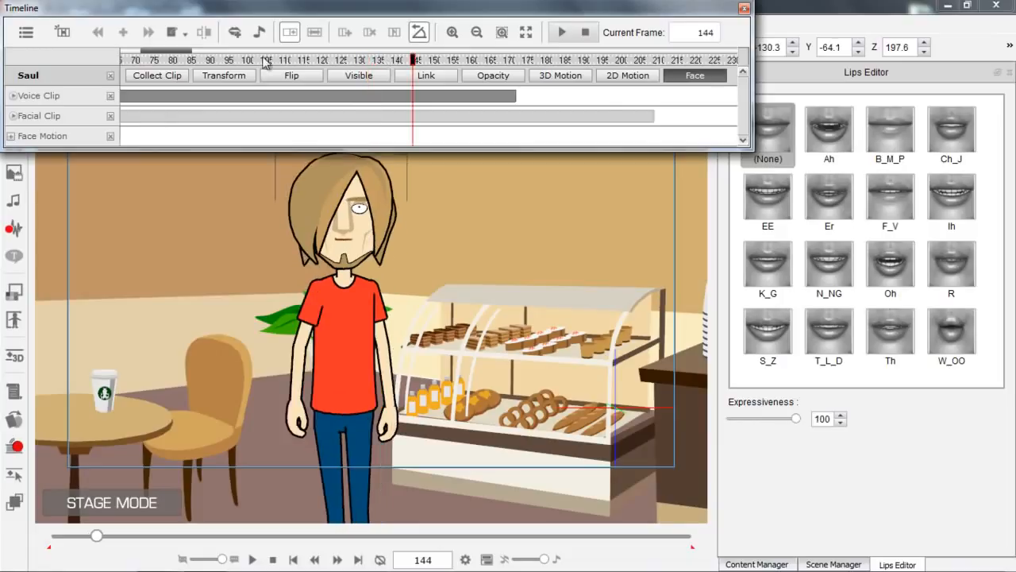
{"action": "left_click", "coordinate": [237, 60]}
{"action": "key", "text": "space"}
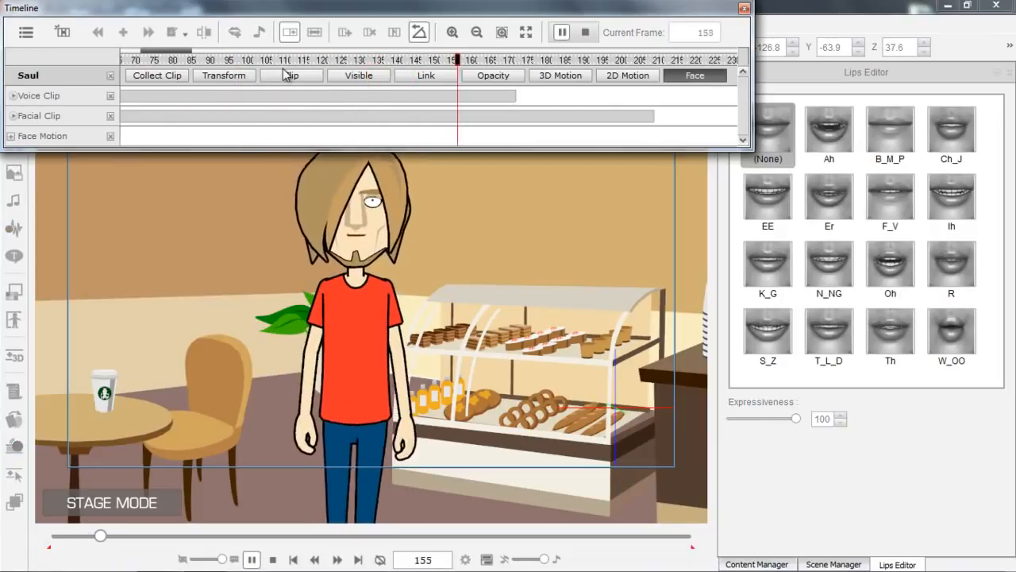
{"action": "key", "text": "space"}
Hide Saul's Face tracks, show his 3D Motion and Transform tracks, and move the playhead to frame 161.
{"action": "left_click_drag", "start_coordinate": [489, 64], "coordinate": [486, 62]}
{"action": "left_click", "coordinate": [696, 77]}
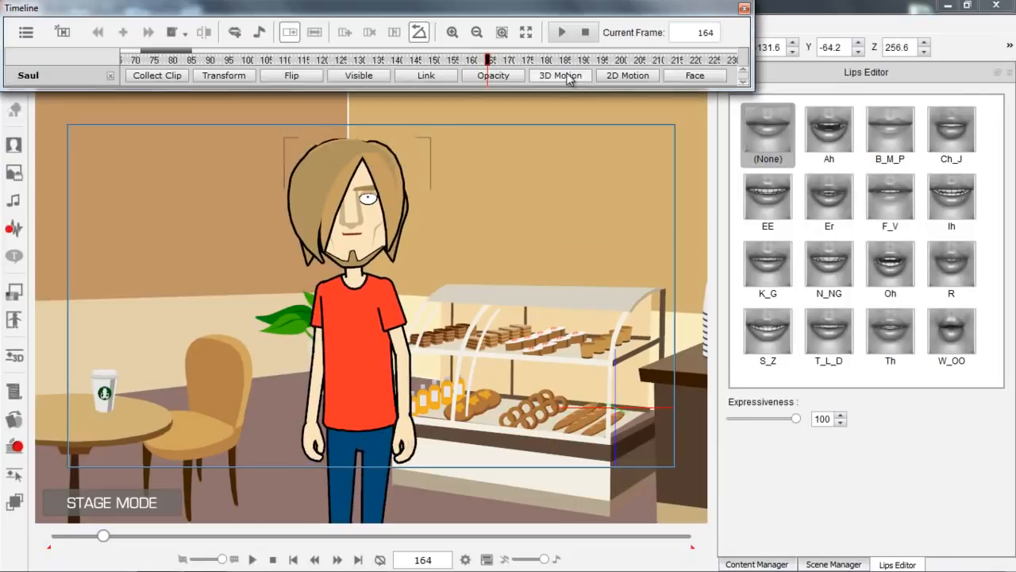
{"action": "left_click", "coordinate": [564, 77]}
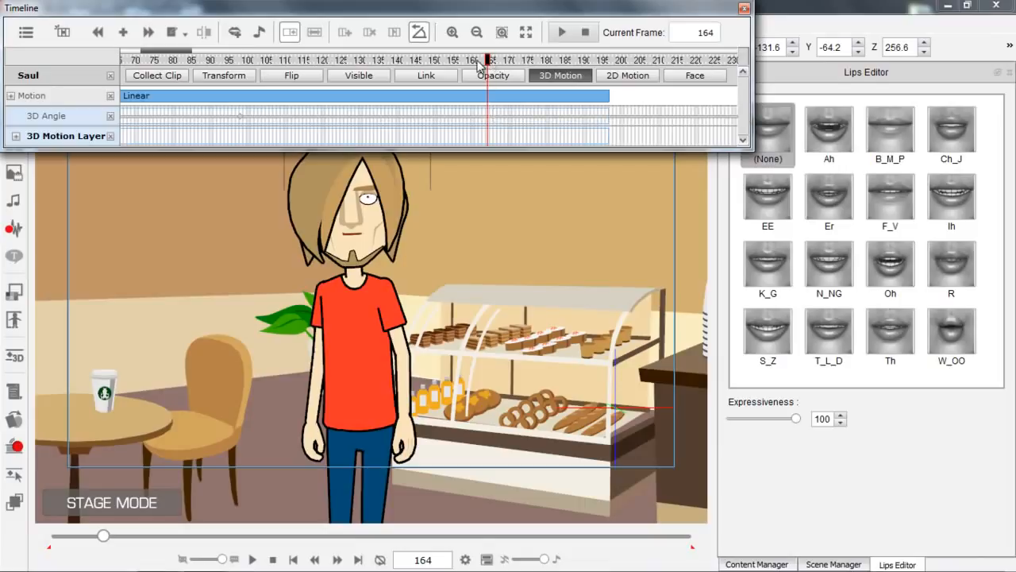
{"action": "left_click", "coordinate": [219, 75]}
{"action": "left_click_drag", "start_coordinate": [490, 64], "coordinate": [480, 68]}
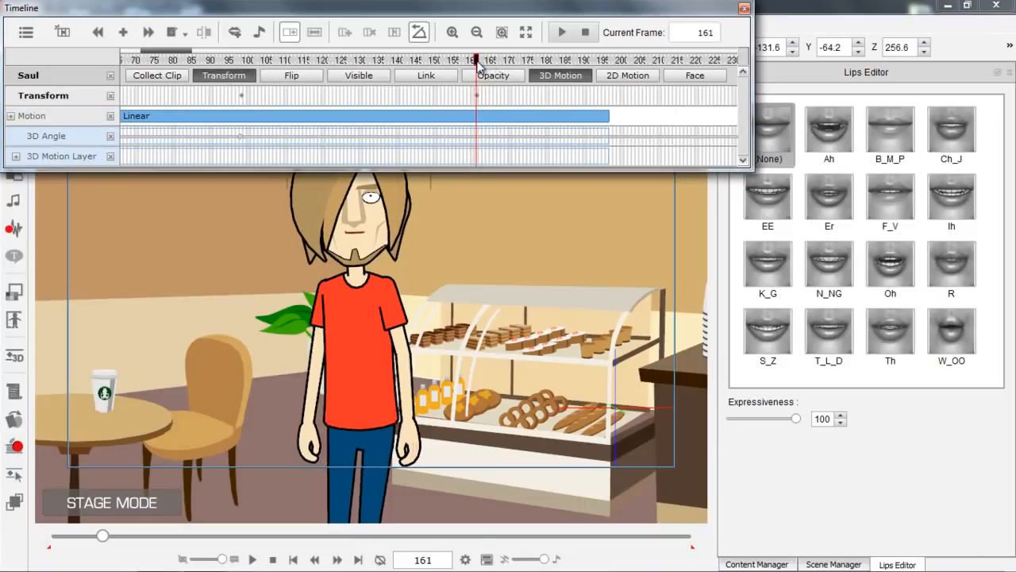
Apply the MJ motion from the 3D 05_Dance templates to Saul at frame 161, with his whole body in view.
{"action": "left_click", "coordinate": [756, 564]}
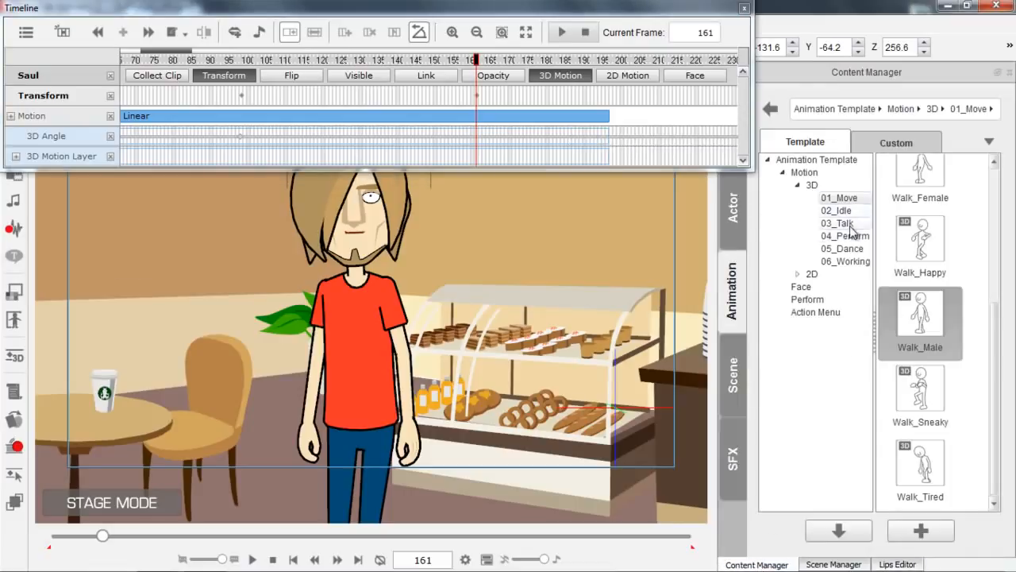
{"action": "left_click", "coordinate": [841, 248]}
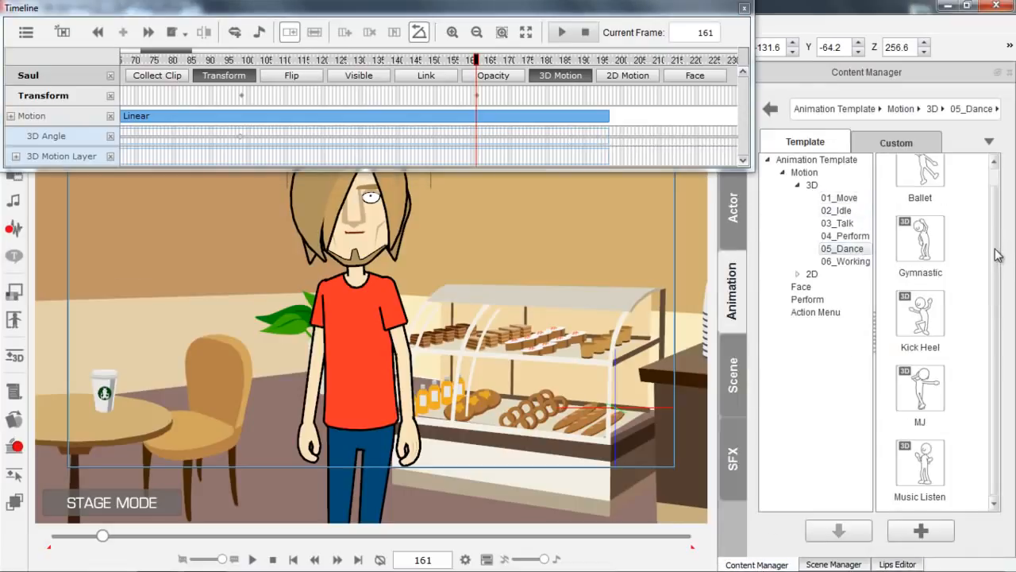
{"action": "scroll", "coordinate": [530, 341], "scroll_direction": "down", "scroll_amount": 3}
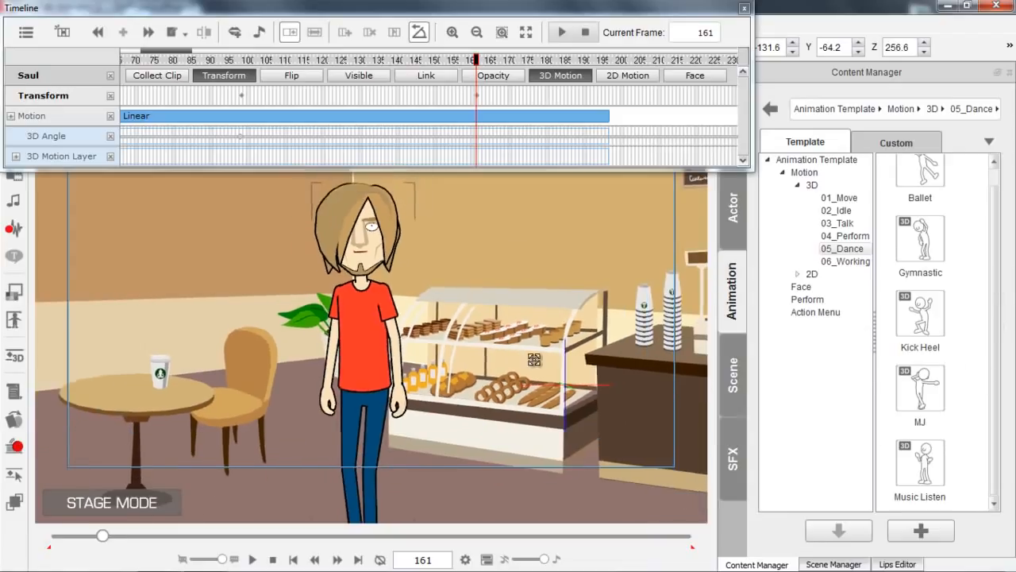
{"action": "left_click_drag", "start_coordinate": [534, 358], "coordinate": [527, 304]}
{"action": "scroll", "coordinate": [528, 304], "scroll_direction": "down", "scroll_amount": 1}
{"action": "left_click_drag", "start_coordinate": [535, 354], "coordinate": [540, 366]}
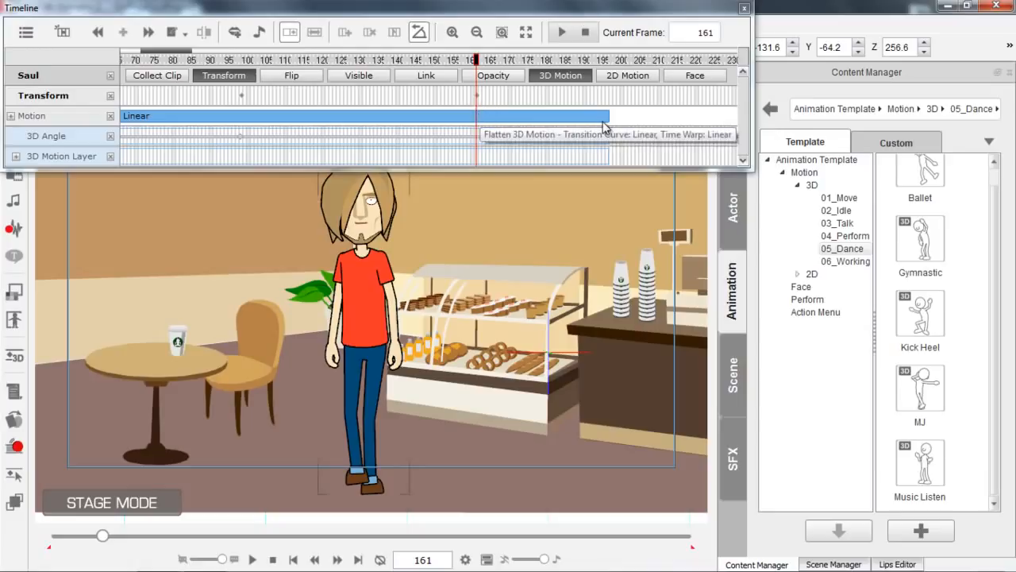
{"action": "double_click", "coordinate": [920, 397]}
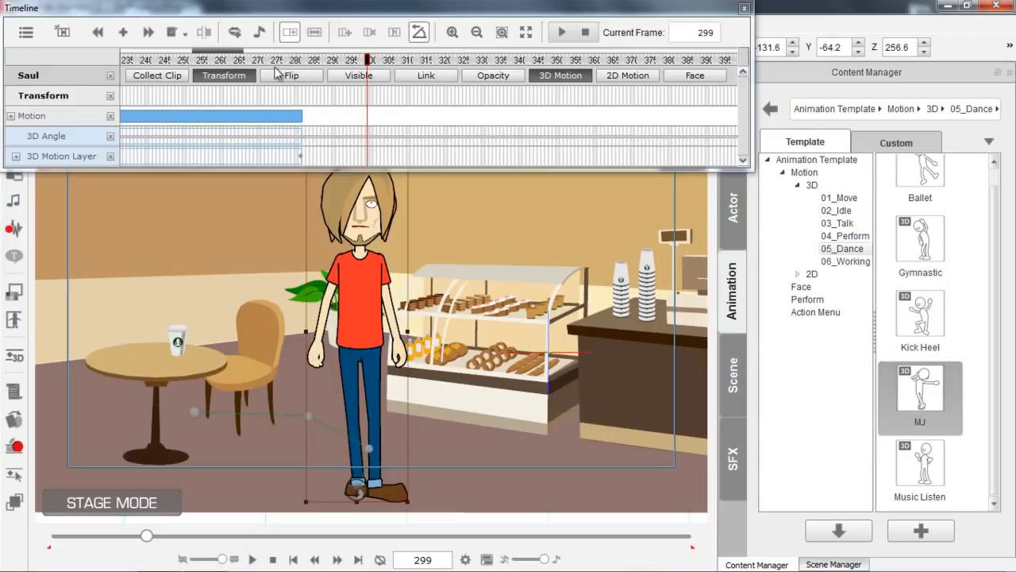
Play back Saul's transition from the walk into the MJ dance, starting before frame 161.
{"action": "left_click_drag", "start_coordinate": [229, 52], "coordinate": [191, 55]}
{"action": "left_click_drag", "start_coordinate": [296, 67], "coordinate": [246, 67]}
{"action": "key", "text": "space"}
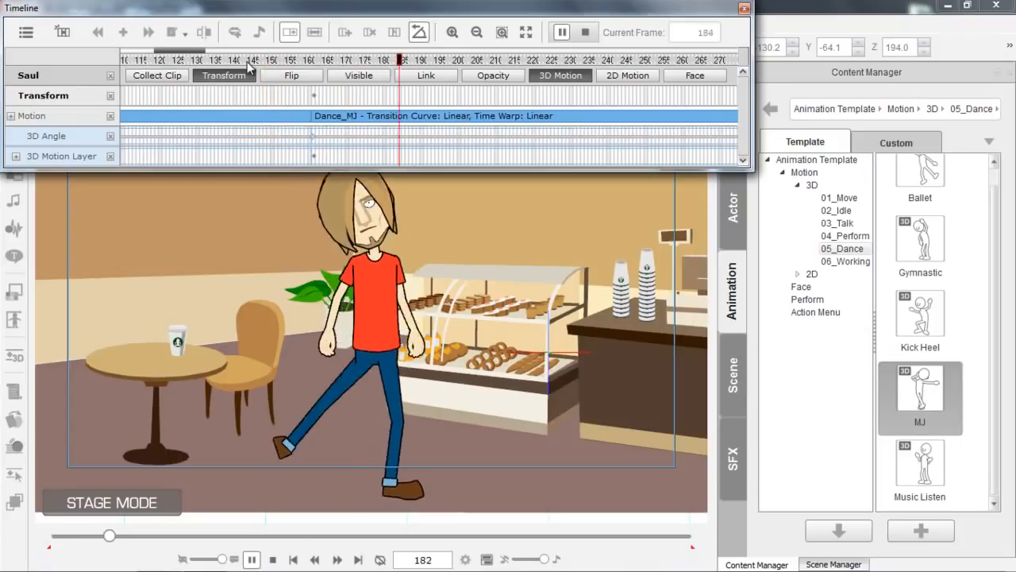
{"action": "key", "text": "space"}
Preview the MJ dance in close-up from about frame 163 and park the playhead on frame 202.
{"action": "left_click", "coordinate": [316, 61]}
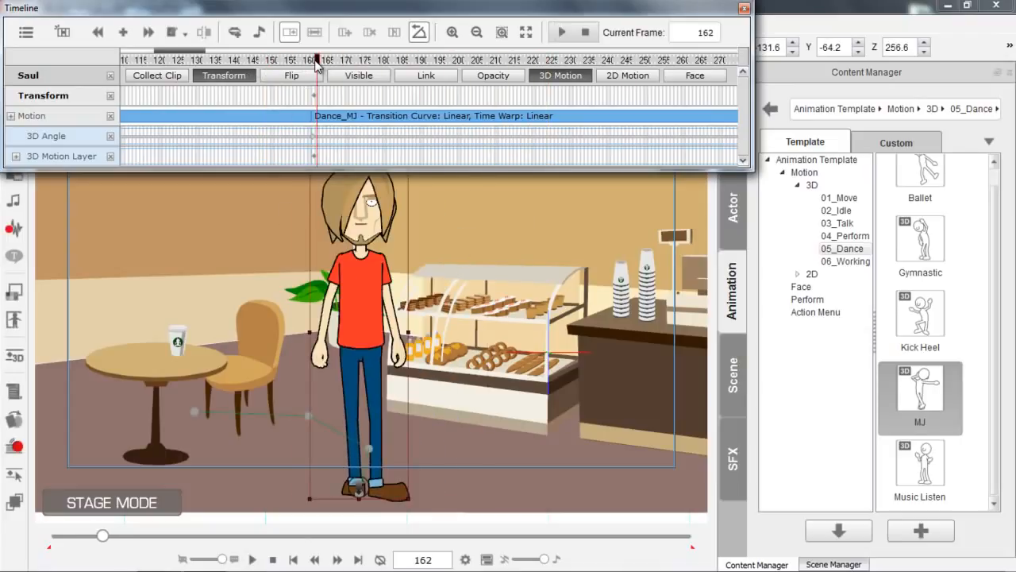
{"action": "left_click_drag", "start_coordinate": [476, 355], "coordinate": [442, 321]}
{"action": "left_click", "coordinate": [322, 61]}
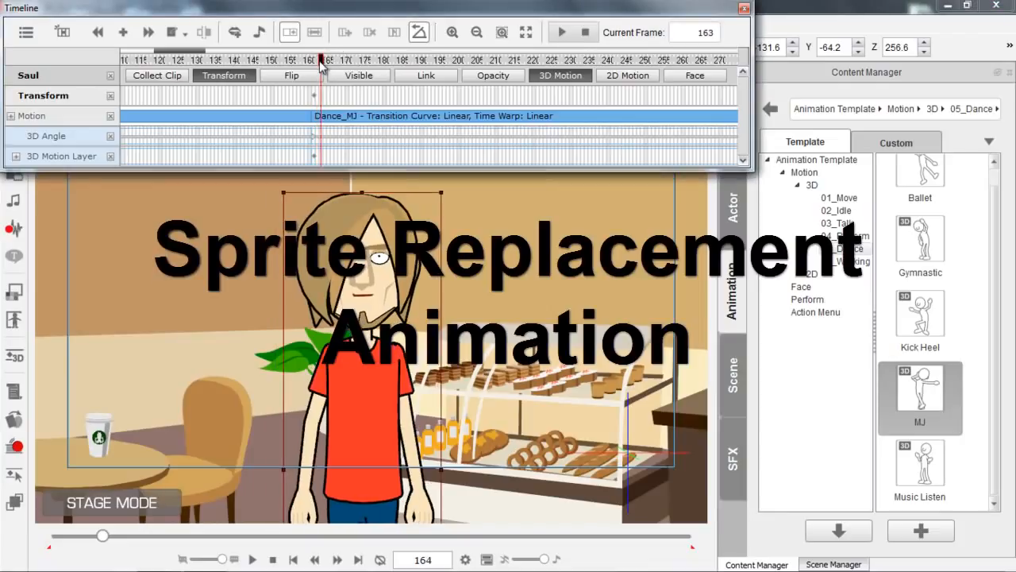
{"action": "left_click_drag", "start_coordinate": [321, 63], "coordinate": [328, 65]}
{"action": "key", "text": "space"}
{"action": "key", "text": "space"}
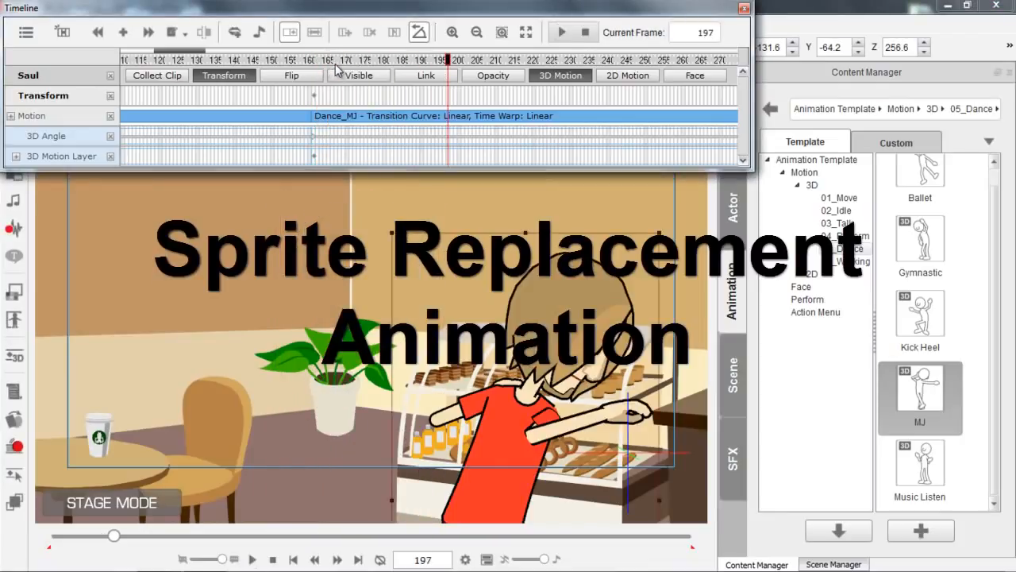
{"action": "key", "text": "Right"}
{"action": "key", "text": "Right"}
{"action": "key", "text": "Right"}
{"action": "key", "text": "Right"}
{"action": "key", "text": "Right"}
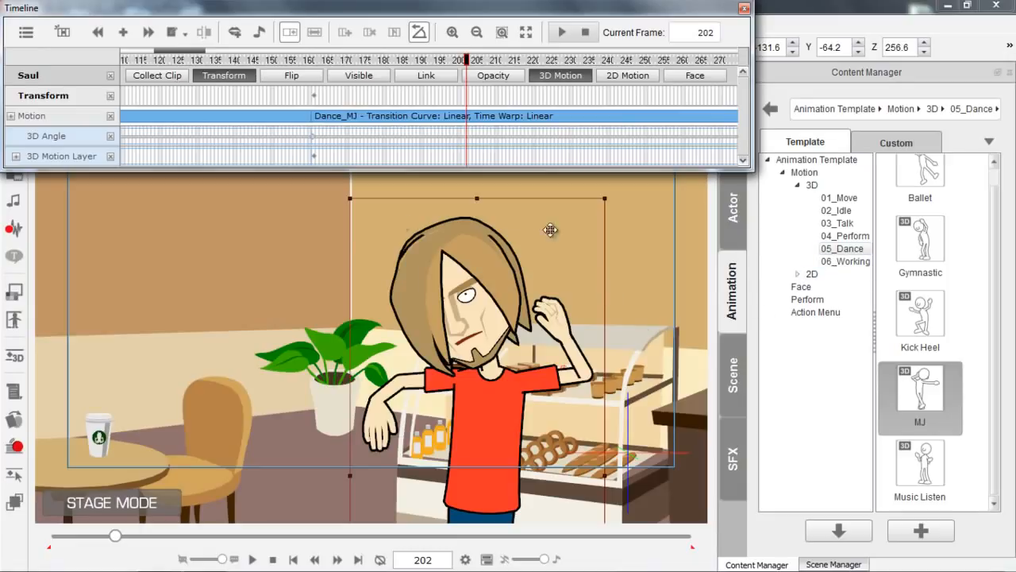
Open the Sprite Editor and replace Saul's left eye at frame 202 with the 08_Angry_Exe... sprite.
{"action": "left_click", "coordinate": [18, 423]}
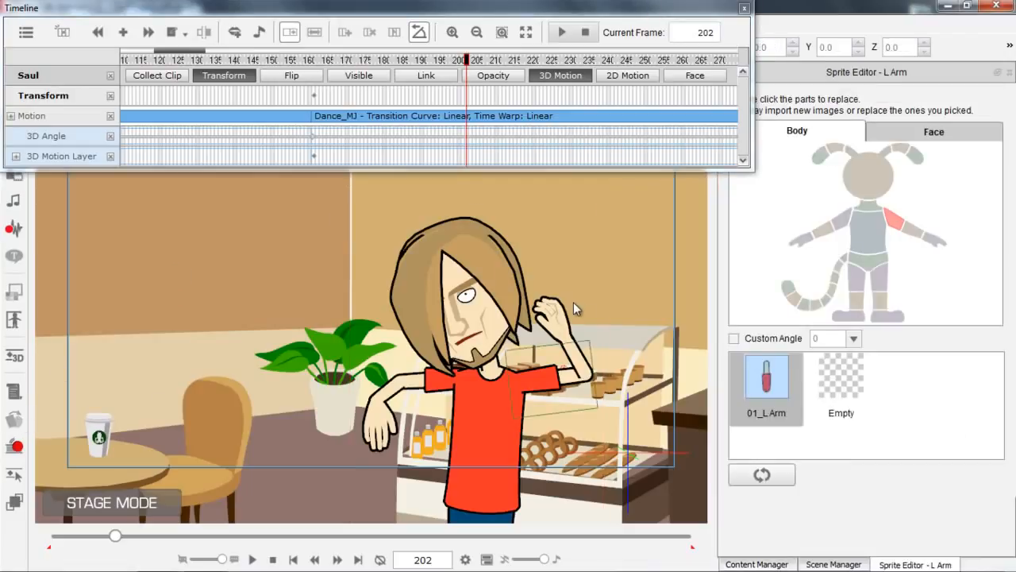
{"action": "scroll", "coordinate": [523, 311], "scroll_direction": "up", "scroll_amount": 2}
{"action": "left_click_drag", "start_coordinate": [417, 274], "coordinate": [381, 300]}
{"action": "left_click", "coordinate": [349, 307]}
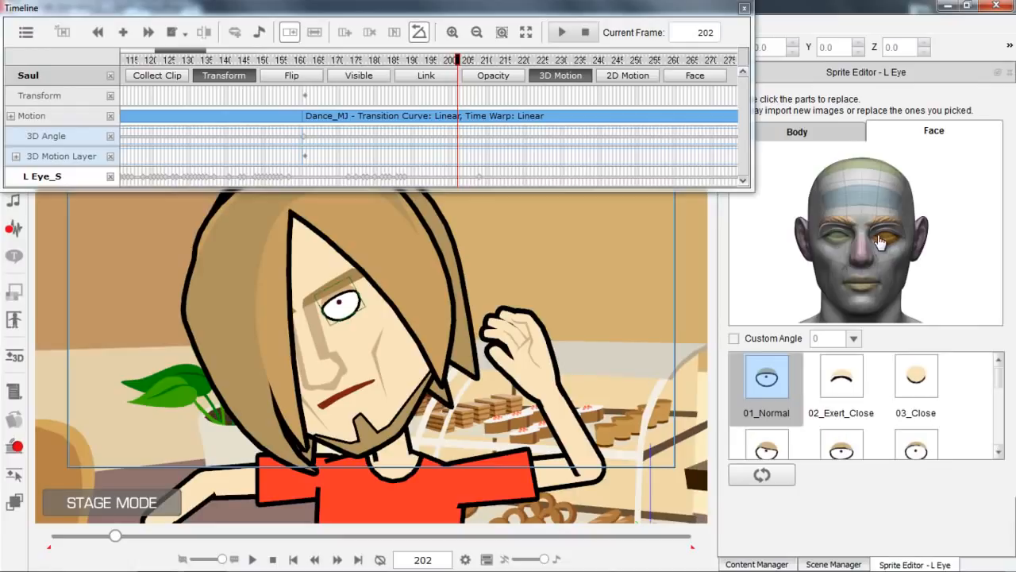
{"action": "left_click_drag", "start_coordinate": [997, 377], "coordinate": [998, 408]}
{"action": "left_click", "coordinate": [850, 398]}
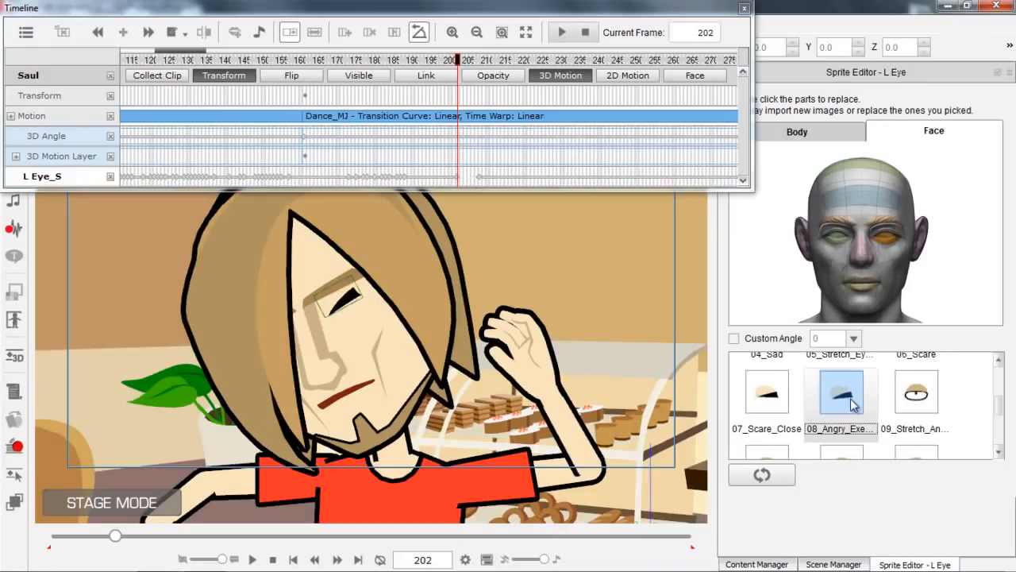
Replace Saul's right eye at frame 202 with the matching 08_Angry_Exe... sprite.
{"action": "left_click", "coordinate": [839, 242]}
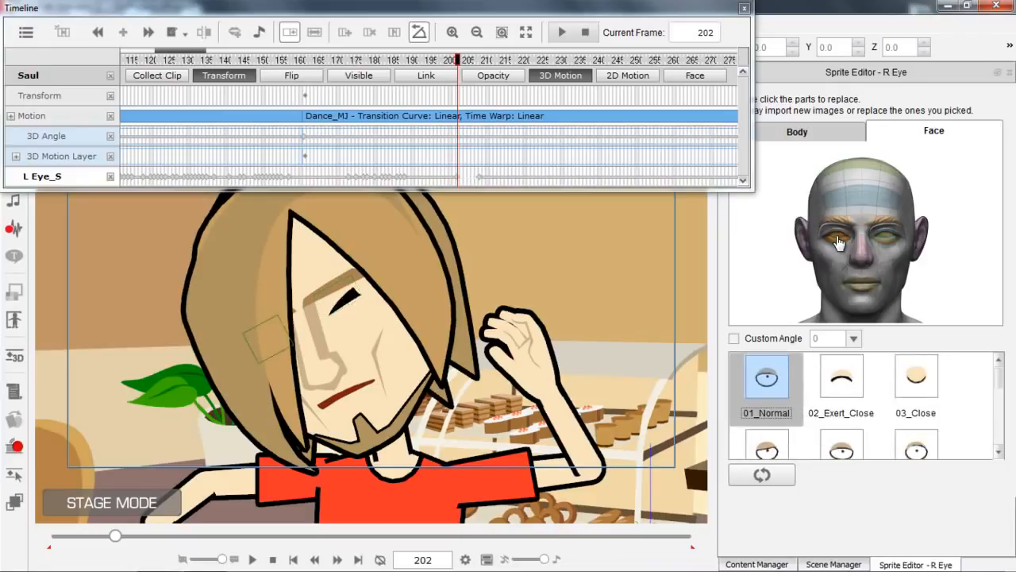
{"action": "left_click_drag", "start_coordinate": [1002, 390], "coordinate": [1004, 420]}
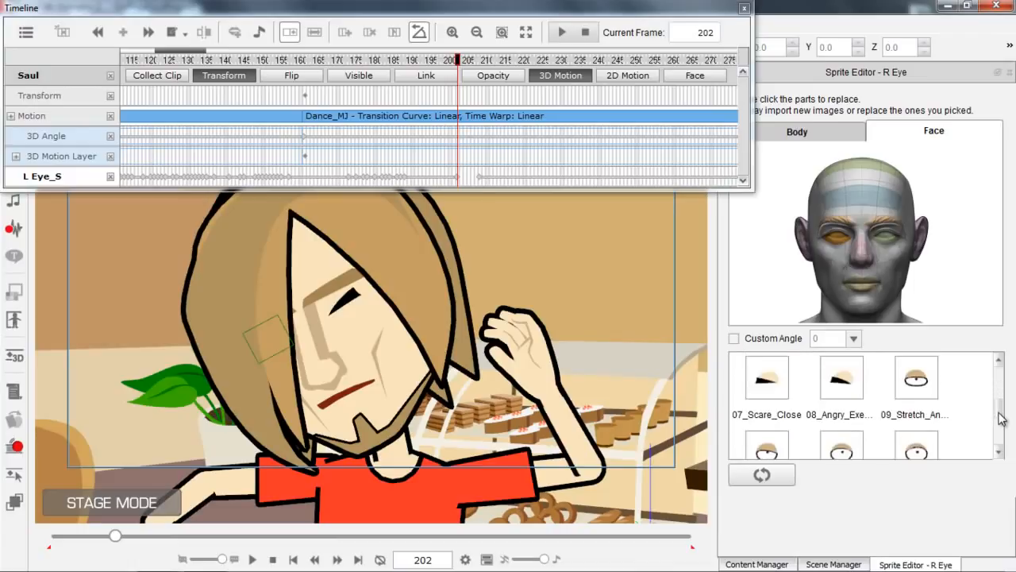
{"action": "left_click", "coordinate": [839, 387]}
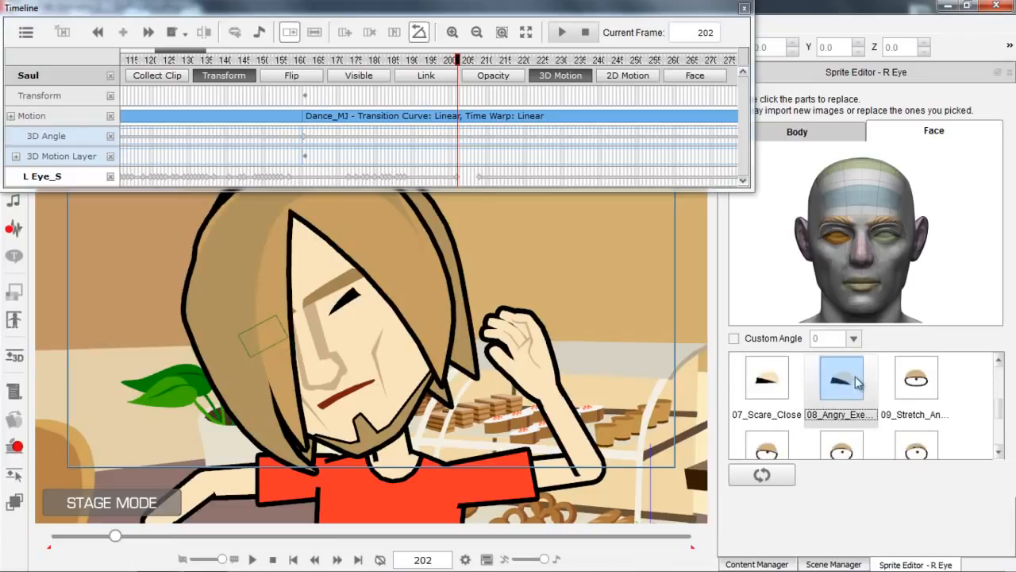
Replace Saul's mouth at frame 202 with the 24_Oh sprite.
{"action": "left_click", "coordinate": [863, 284]}
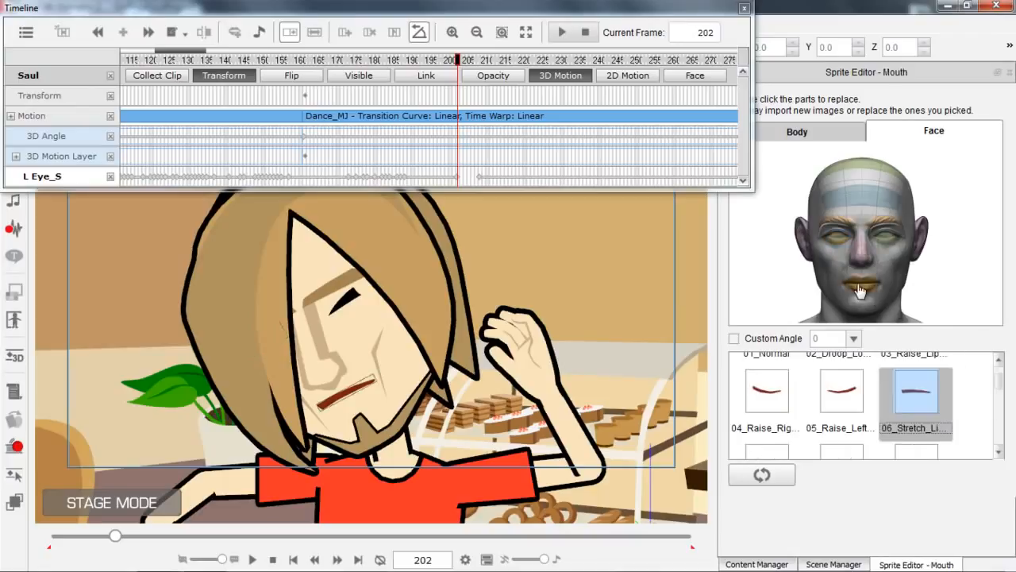
{"action": "left_click_drag", "start_coordinate": [1000, 388], "coordinate": [996, 429]}
{"action": "left_click", "coordinate": [917, 385]}
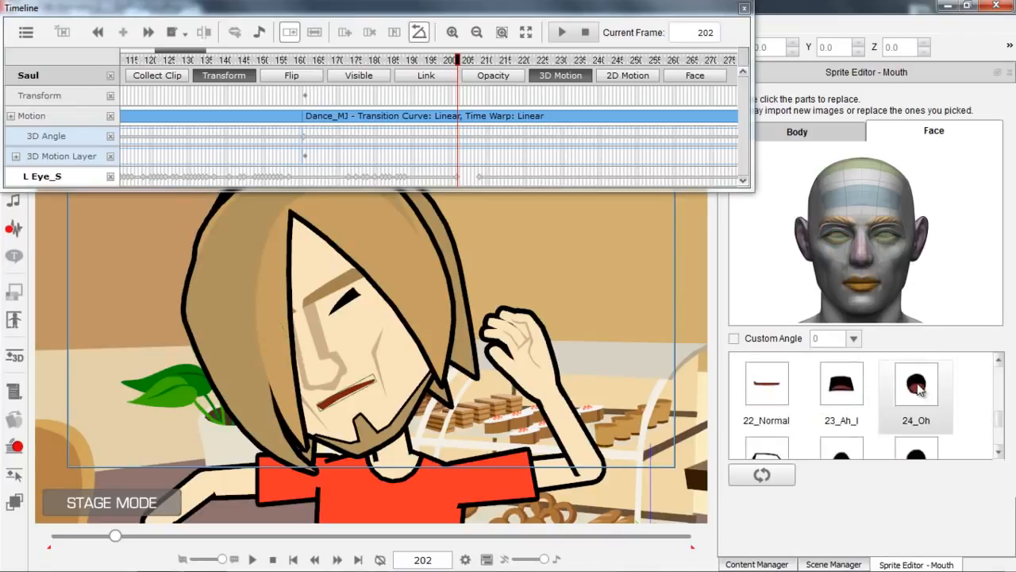
Replace Saul's right hand at frame 202 with the pointing 05_One sprite.
{"action": "left_click_drag", "start_coordinate": [365, 338], "coordinate": [457, 342]}
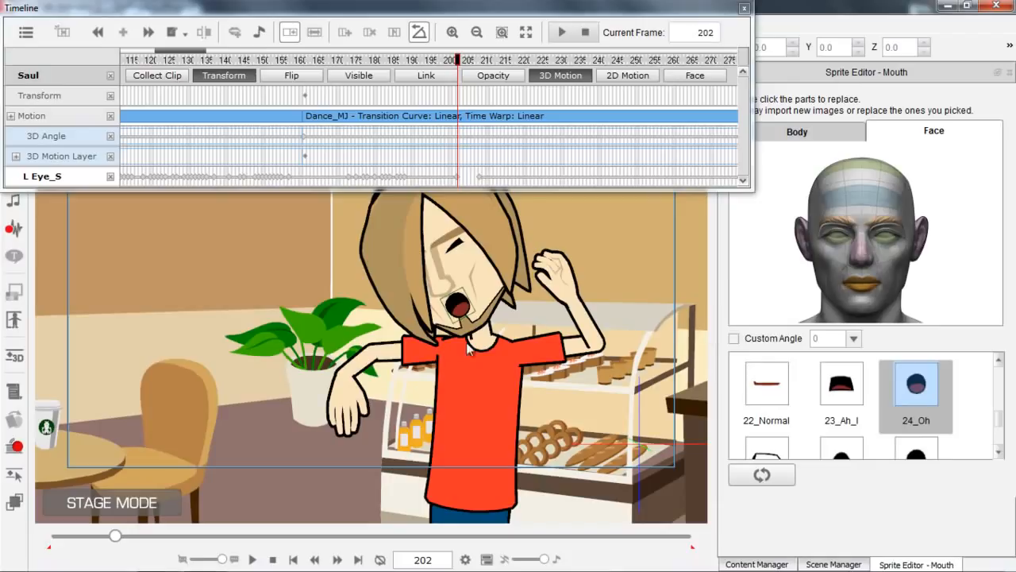
{"action": "left_click", "coordinate": [353, 403]}
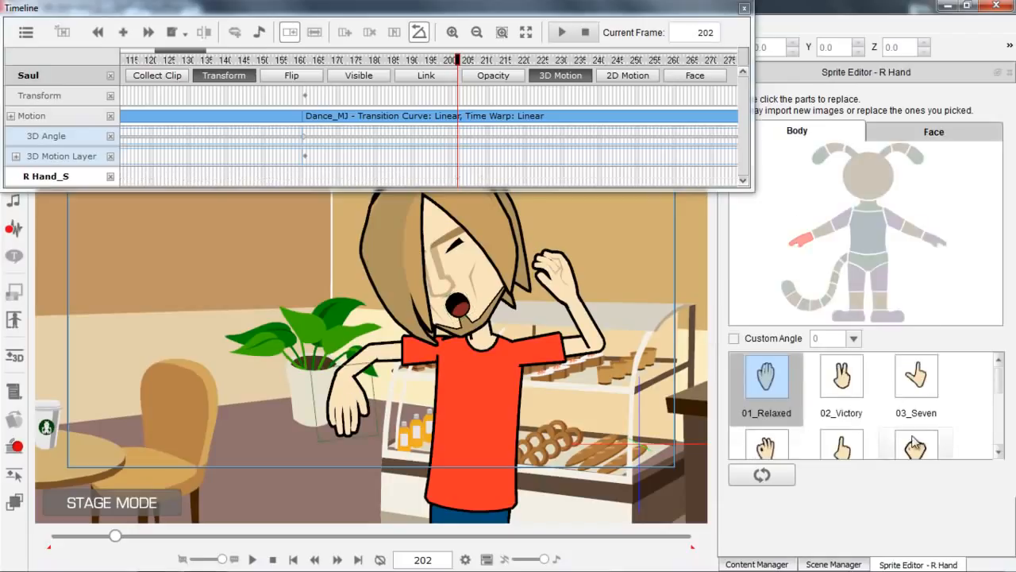
{"action": "scroll", "coordinate": [1000, 389], "scroll_direction": "down", "scroll_amount": 2}
{"action": "scroll", "coordinate": [998, 389], "scroll_direction": "down", "scroll_amount": 2}
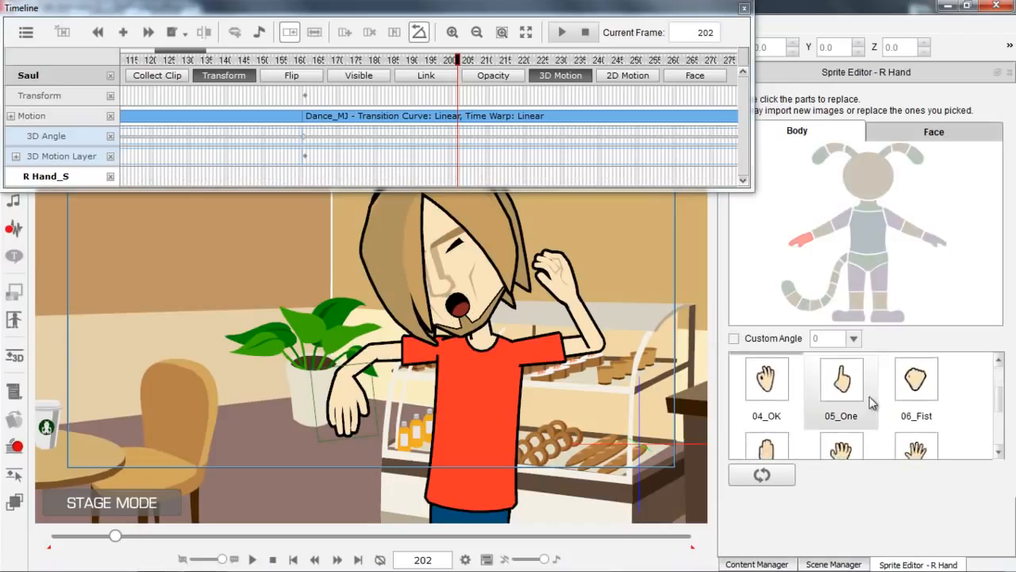
{"action": "left_click", "coordinate": [843, 384]}
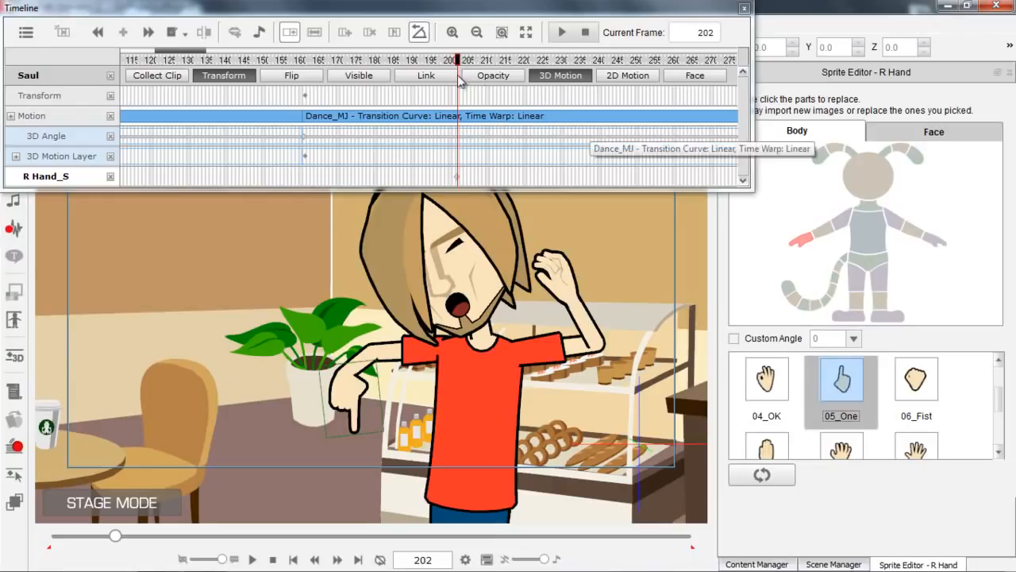
Preview the dance from frame 202 to frame 250 to check the replaced eye, mouth and hand sprites.
{"action": "left_click_drag", "start_coordinate": [459, 62], "coordinate": [636, 76]}
{"action": "key", "text": "space"}
{"action": "key", "text": "space"}
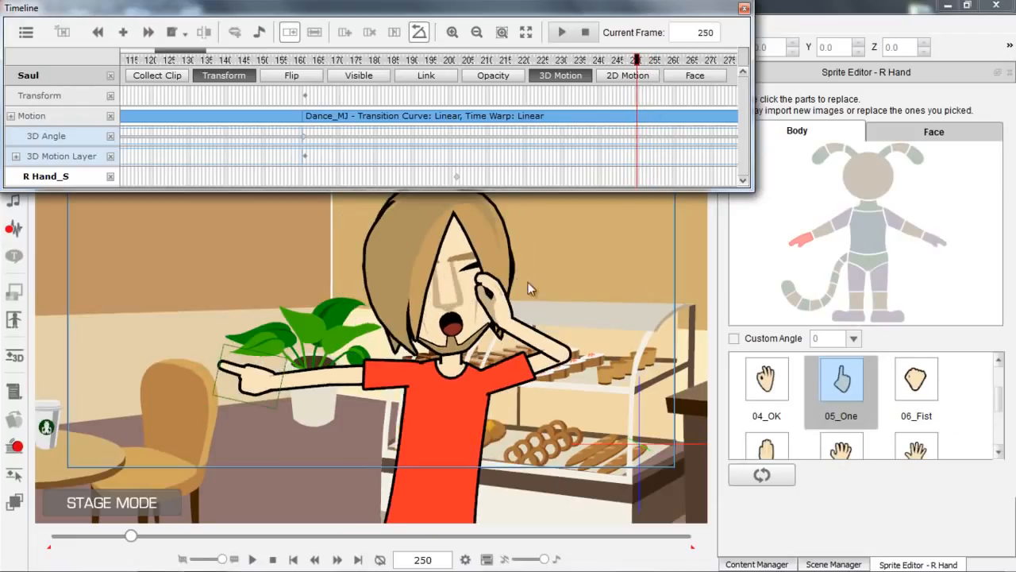
Replace Saul's eyes at frame 250 with the matching 09_Stretch_A... sprites.
{"action": "left_click", "coordinate": [476, 272]}
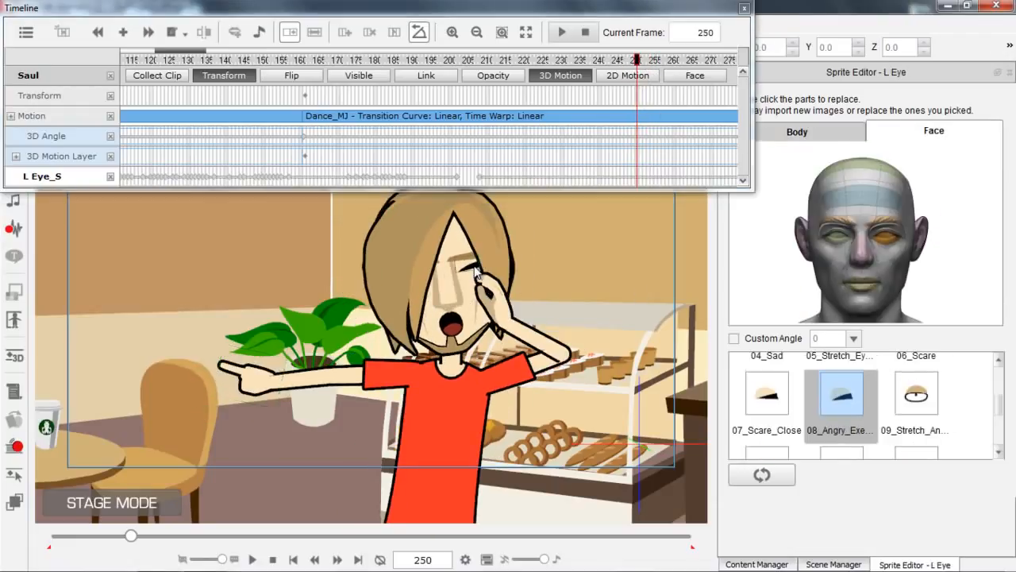
{"action": "left_click", "coordinate": [915, 392]}
{"action": "left_click", "coordinate": [830, 239]}
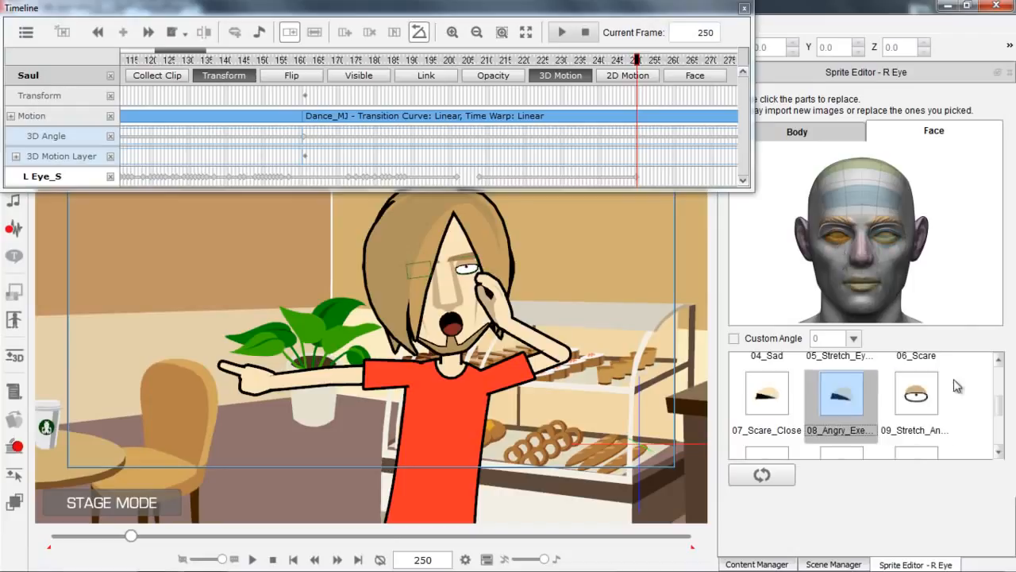
Replace Saul's mouth at frame 250 with the smiling 05_Raise_Lef... sprite.
{"action": "left_click", "coordinate": [449, 325]}
{"action": "left_click_drag", "start_coordinate": [1000, 421], "coordinate": [996, 385]}
{"action": "left_click", "coordinate": [856, 404]}
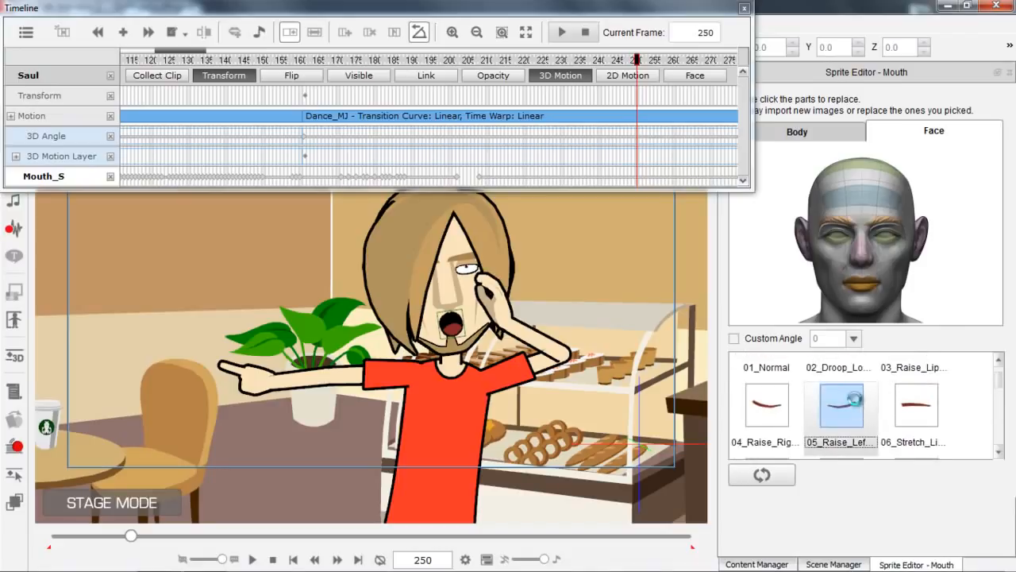
Replace Saul's right hand at frame 250 with the 01_Relaxed sprite.
{"action": "left_click", "coordinate": [262, 381]}
{"action": "left_click_drag", "start_coordinate": [1004, 400], "coordinate": [1004, 369]}
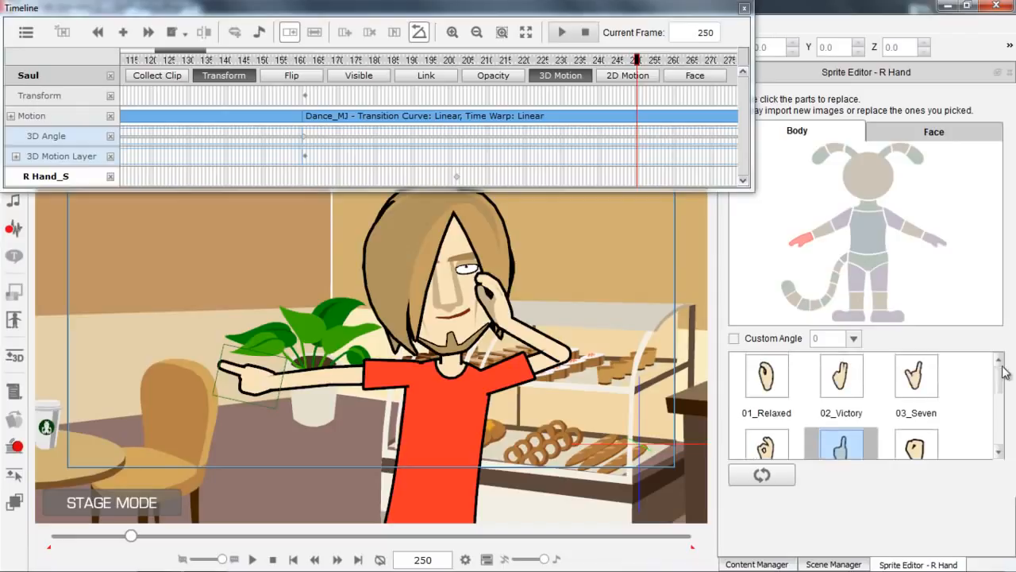
{"action": "left_click", "coordinate": [766, 377]}
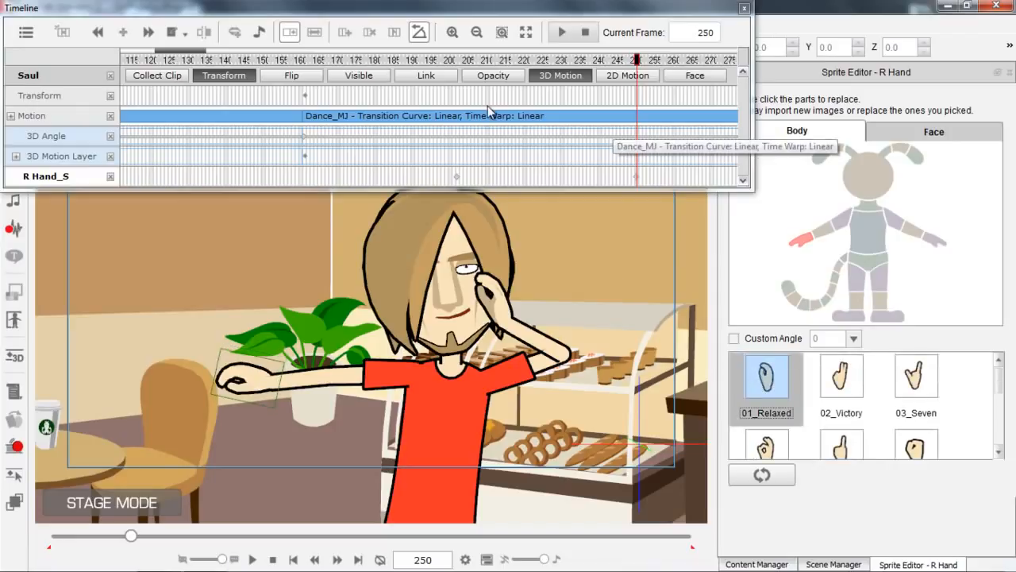
Close the timeline, preview the dance from frame 250 onward and stop the playback.
{"action": "left_click", "coordinate": [744, 10]}
{"action": "left_click_drag", "start_coordinate": [342, 211], "coordinate": [416, 378]}
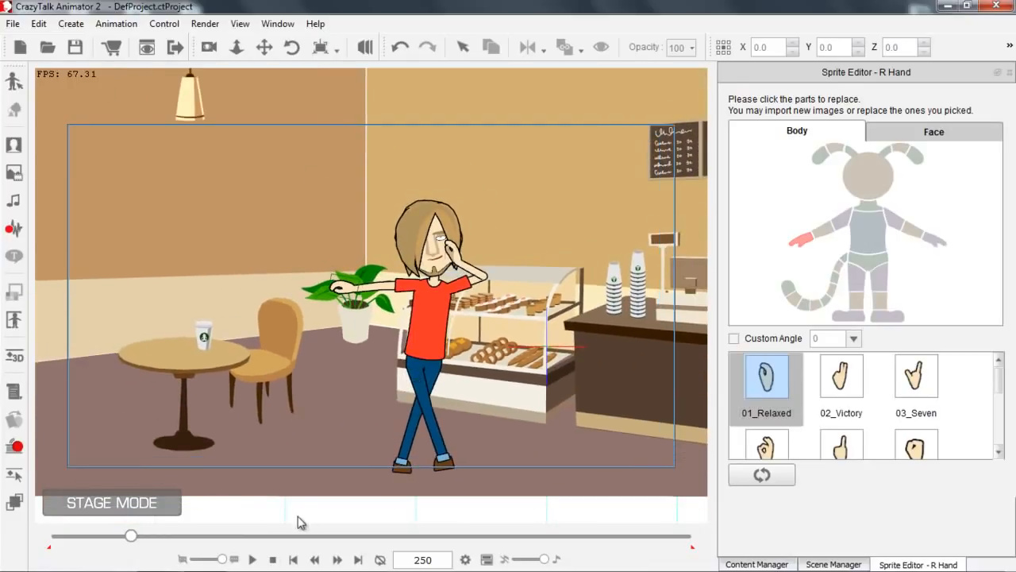
{"action": "left_click", "coordinate": [252, 559]}
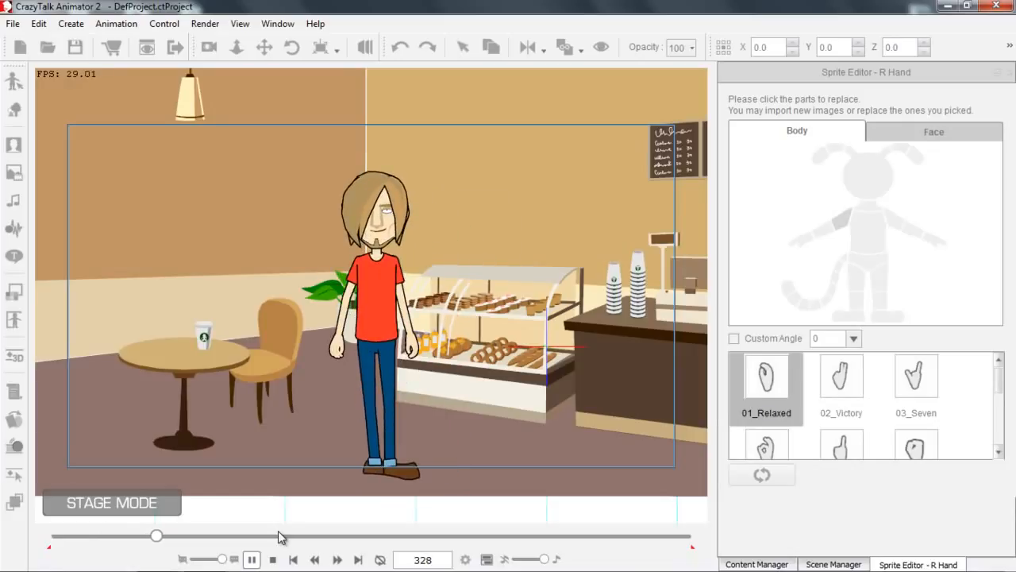
{"action": "left_click", "coordinate": [272, 560]}
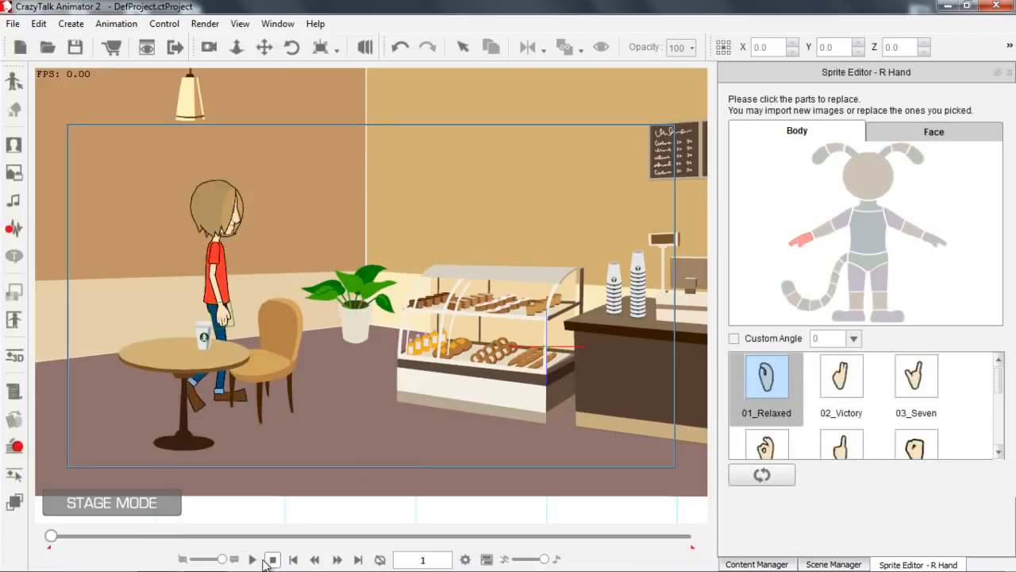
Go to frame 204, close the Sprite Editor and open the Render Style presets for Saul.
{"action": "left_click_drag", "start_coordinate": [52, 537], "coordinate": [116, 534]}
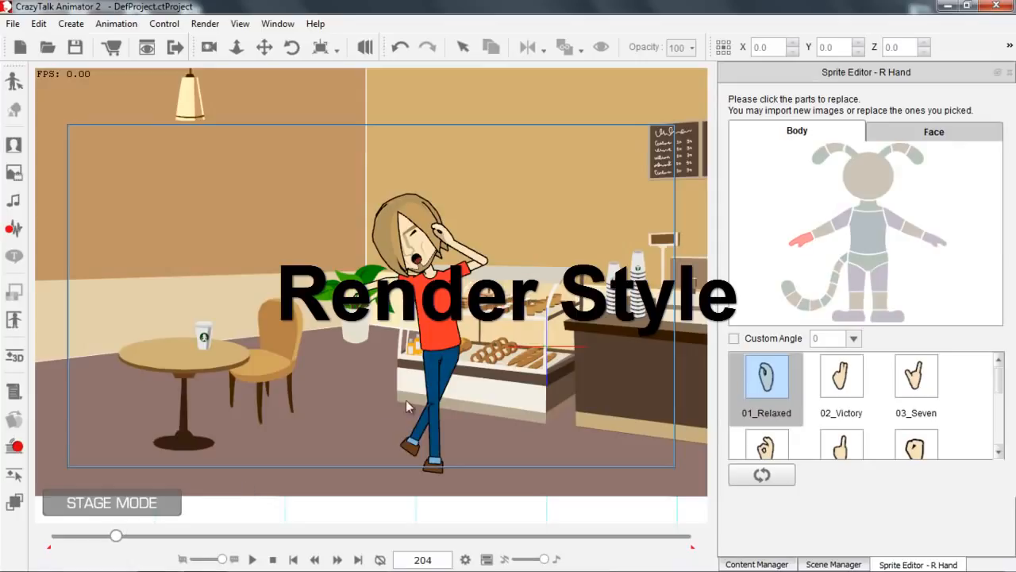
{"action": "left_click_drag", "start_coordinate": [544, 437], "coordinate": [469, 350]}
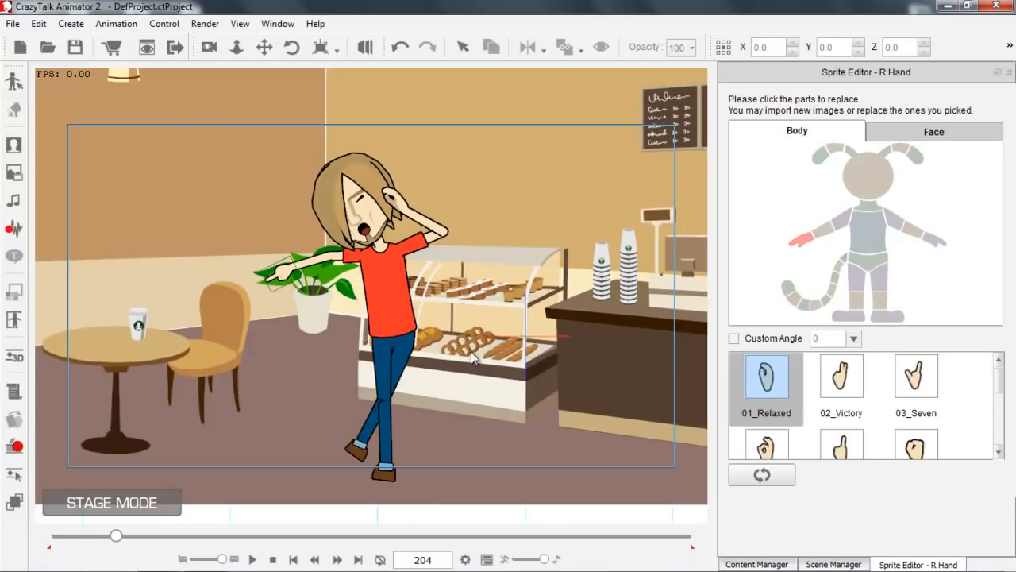
{"action": "left_click", "coordinate": [389, 266]}
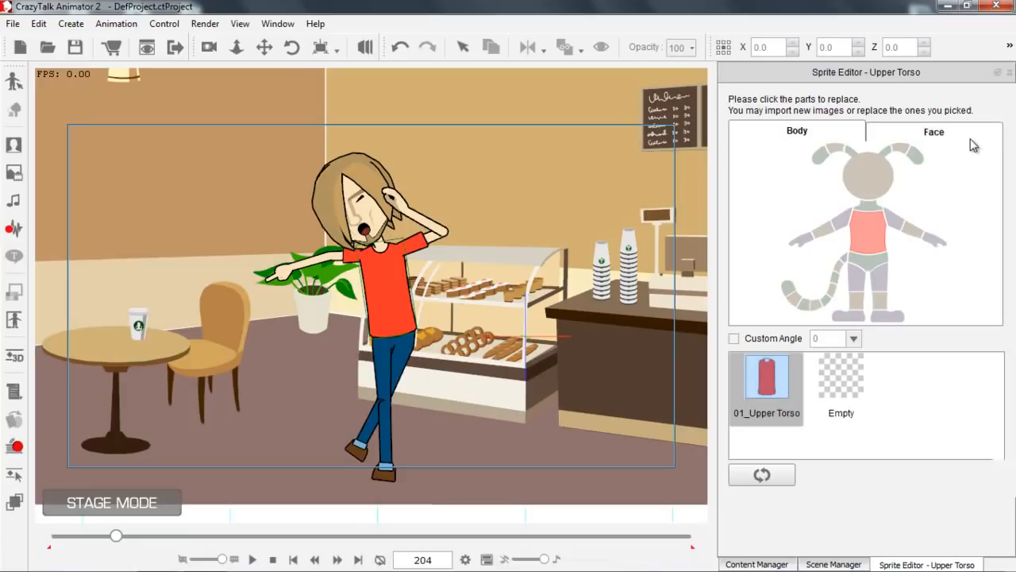
{"action": "left_click", "coordinate": [1010, 72]}
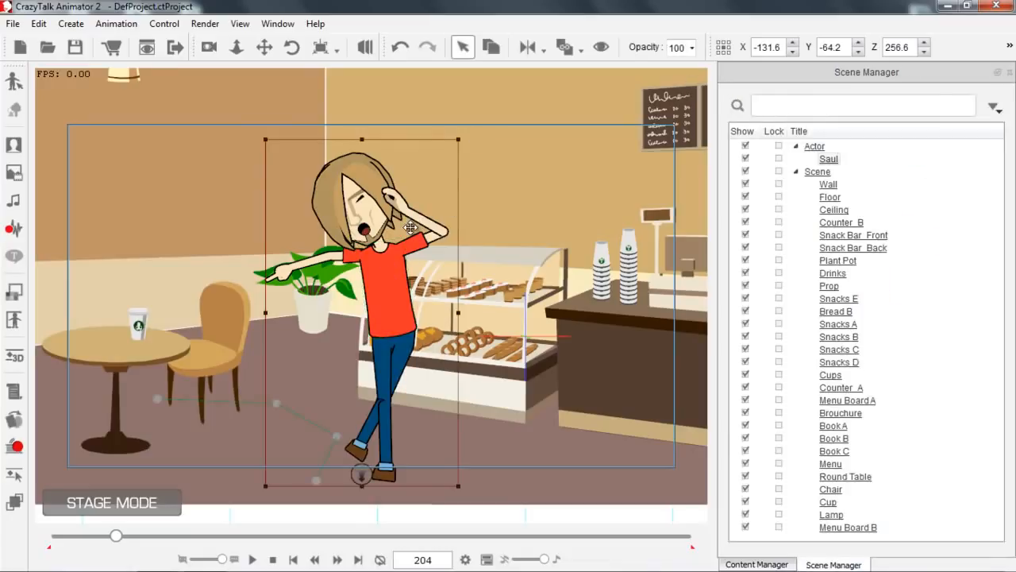
{"action": "left_click", "coordinate": [14, 292]}
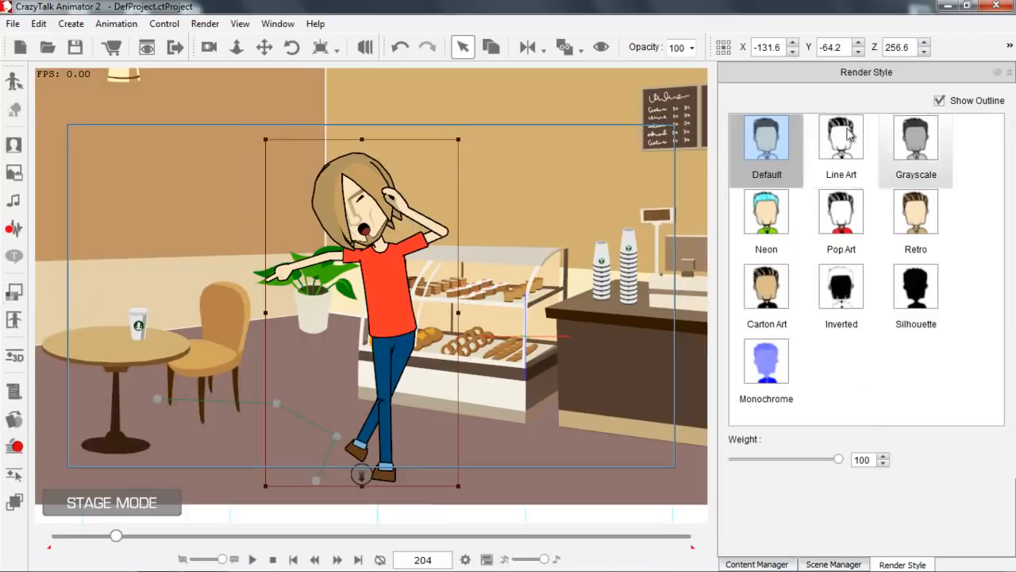
Try the Neon, Pop Art, Retro and Line Art render styles on Saul, ending with Neon.
{"action": "left_click", "coordinate": [774, 214]}
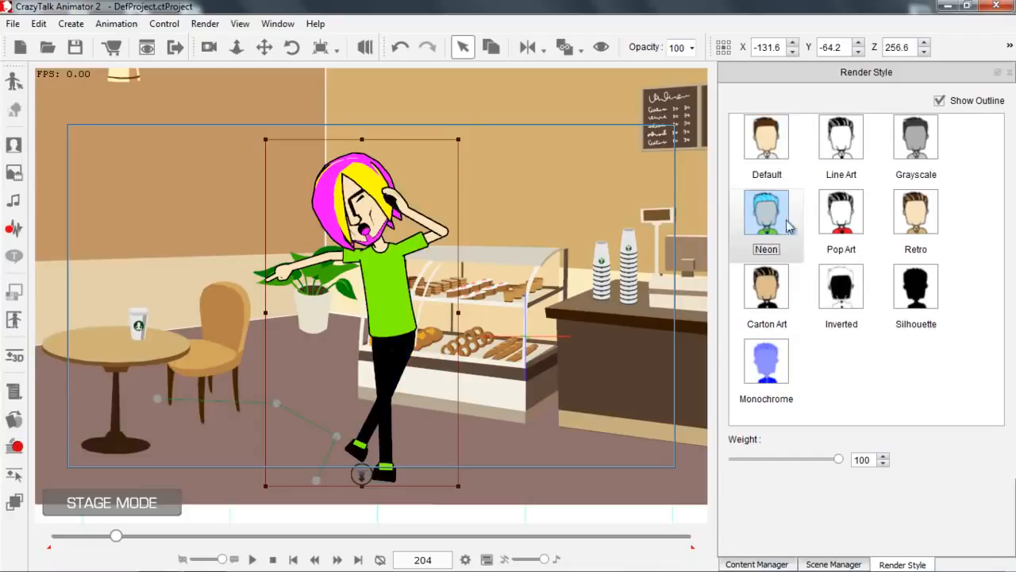
{"action": "left_click", "coordinate": [848, 219]}
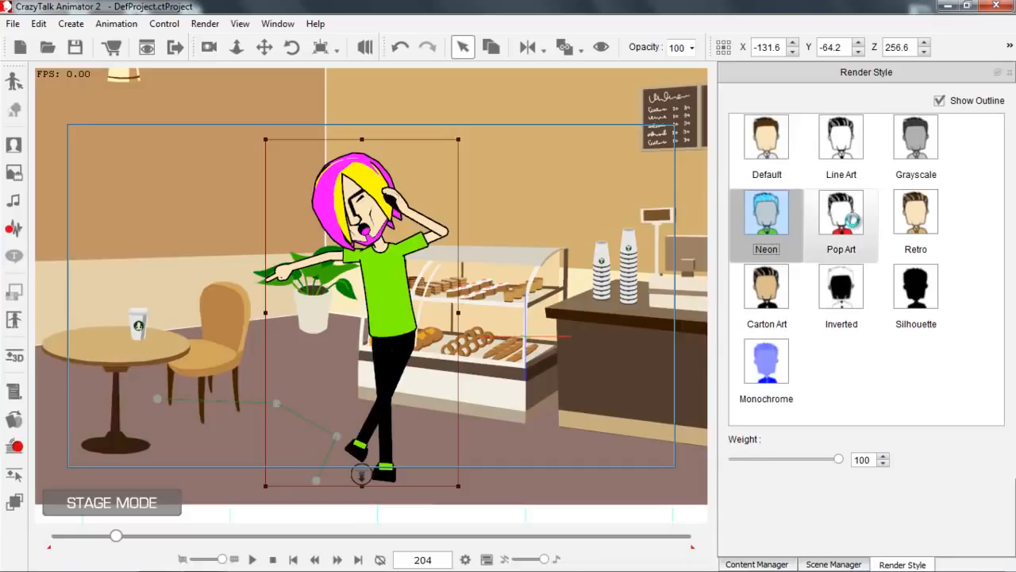
{"action": "left_click", "coordinate": [924, 218]}
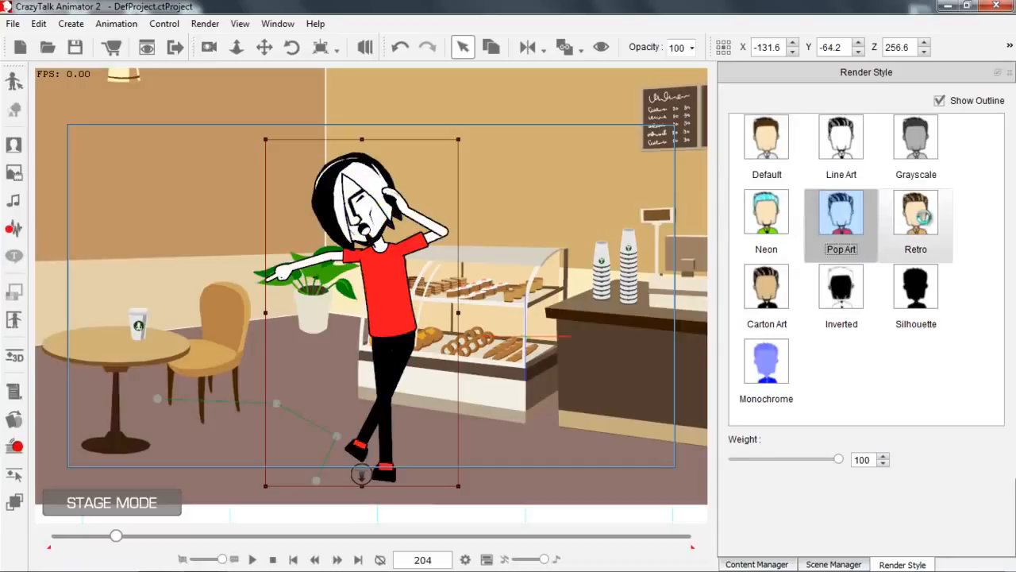
{"action": "left_click", "coordinate": [850, 143]}
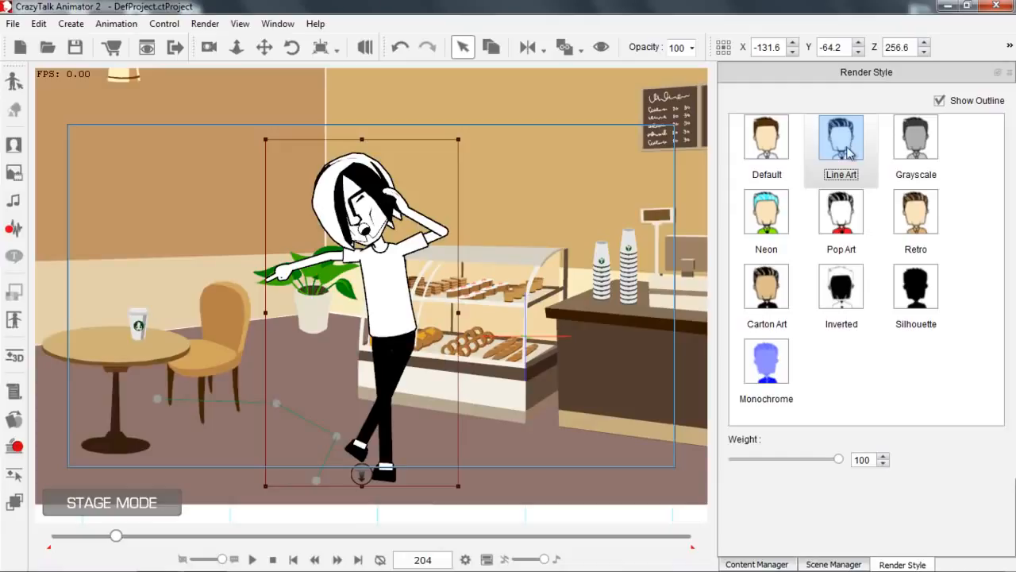
{"action": "left_click", "coordinate": [775, 203]}
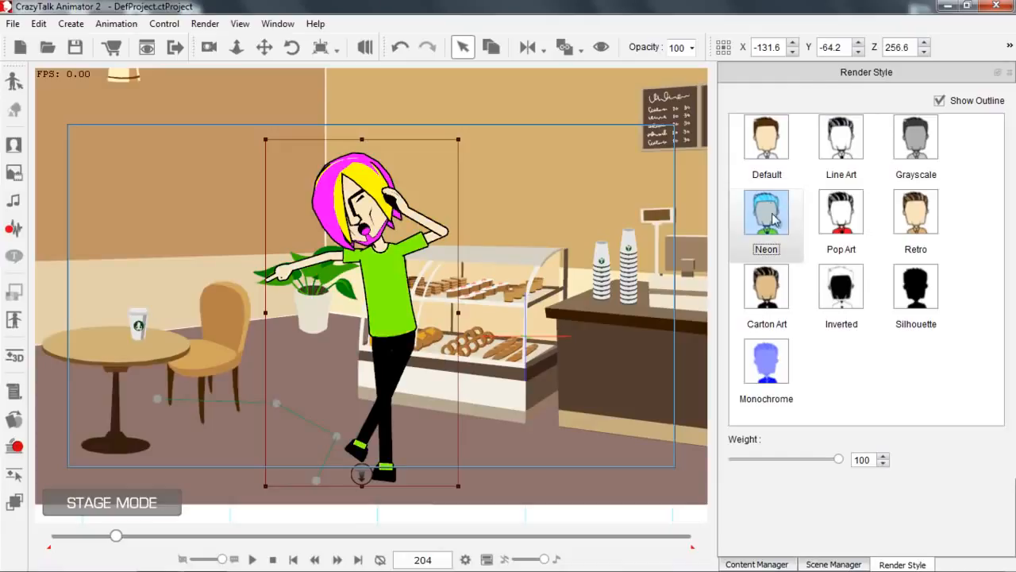
Apply the Neon render style to the Snack Bar_Front prop.
{"action": "left_click", "coordinate": [833, 563]}
{"action": "left_click", "coordinate": [840, 262]}
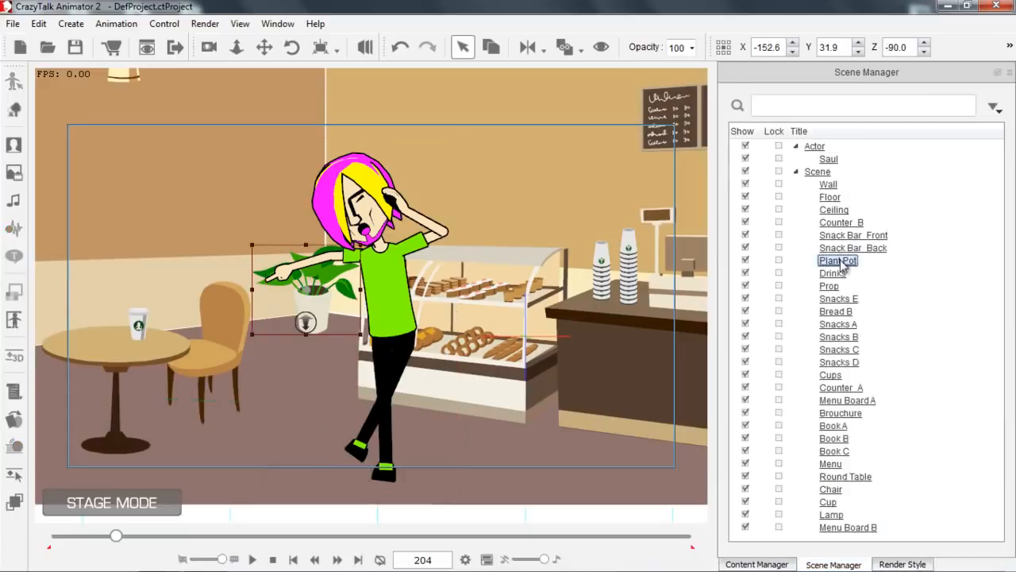
{"action": "left_click", "coordinate": [851, 235]}
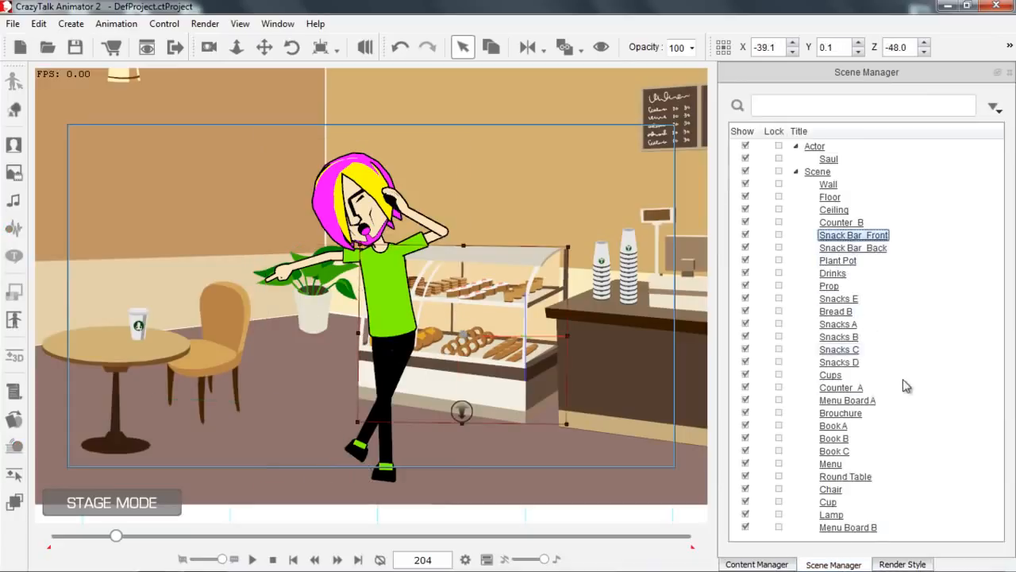
{"action": "left_click", "coordinate": [903, 564]}
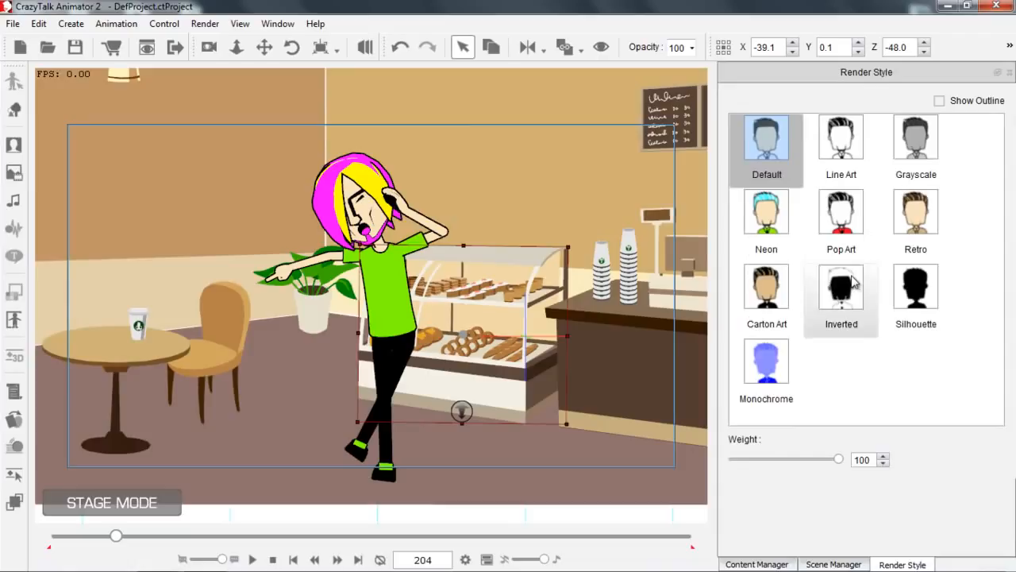
{"action": "left_click", "coordinate": [776, 214]}
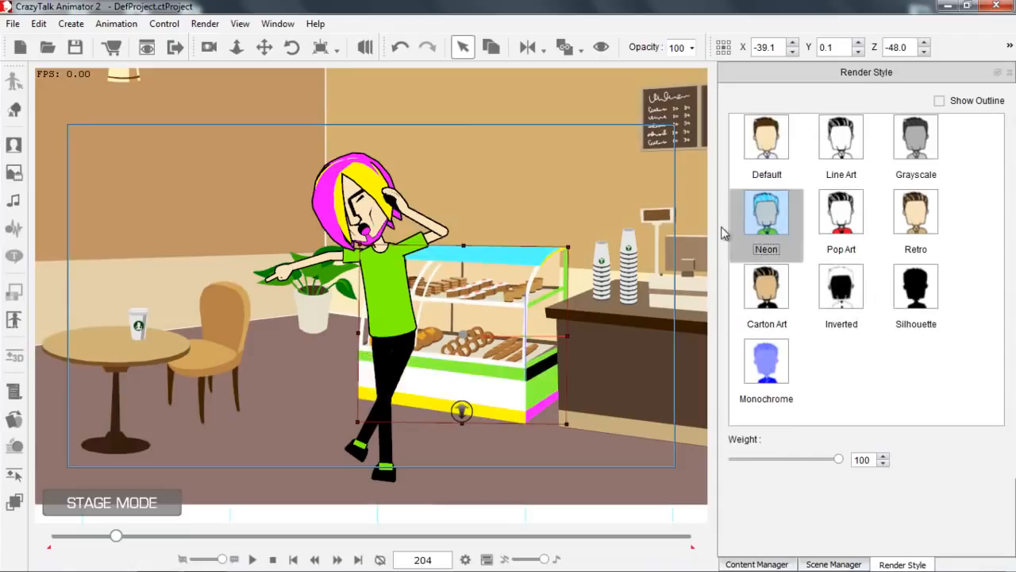
Select all the objects of the Scene group and apply the Neon render style to them.
{"action": "left_click", "coordinate": [834, 563]}
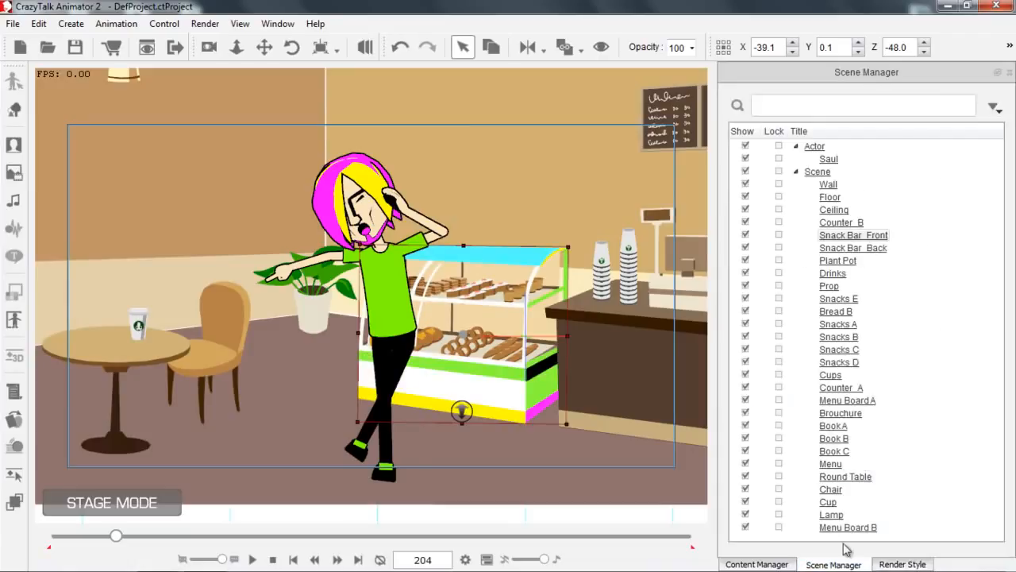
{"action": "left_click", "coordinate": [818, 172]}
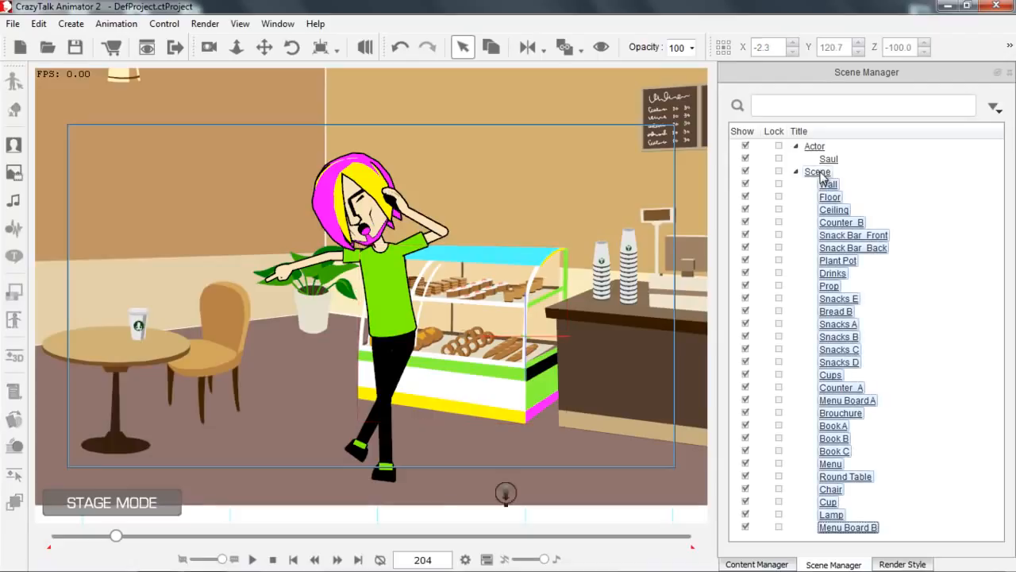
{"action": "left_click", "coordinate": [903, 563]}
{"action": "left_click", "coordinate": [776, 219]}
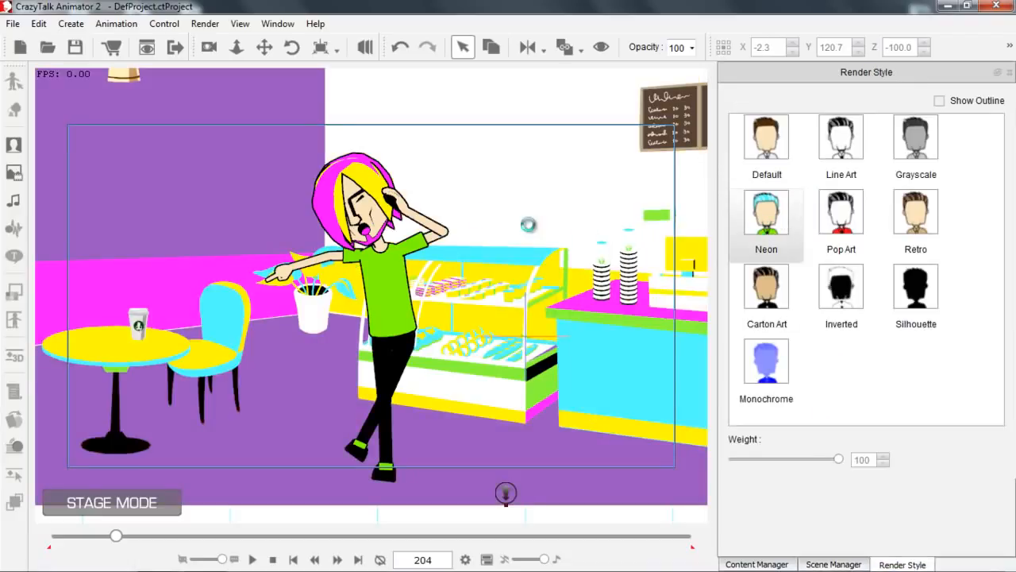
Set Saul's render style back to Default.
{"action": "scroll", "coordinate": [481, 205], "scroll_direction": "down", "scroll_amount": 2}
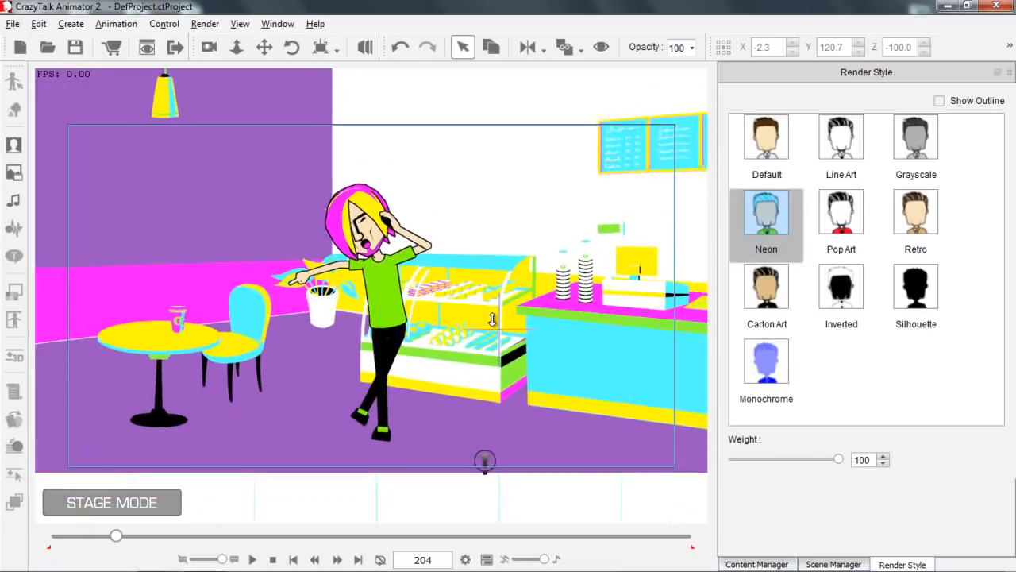
{"action": "left_click_drag", "start_coordinate": [519, 186], "coordinate": [539, 198]}
{"action": "scroll", "coordinate": [497, 154], "scroll_direction": "up", "scroll_amount": 3}
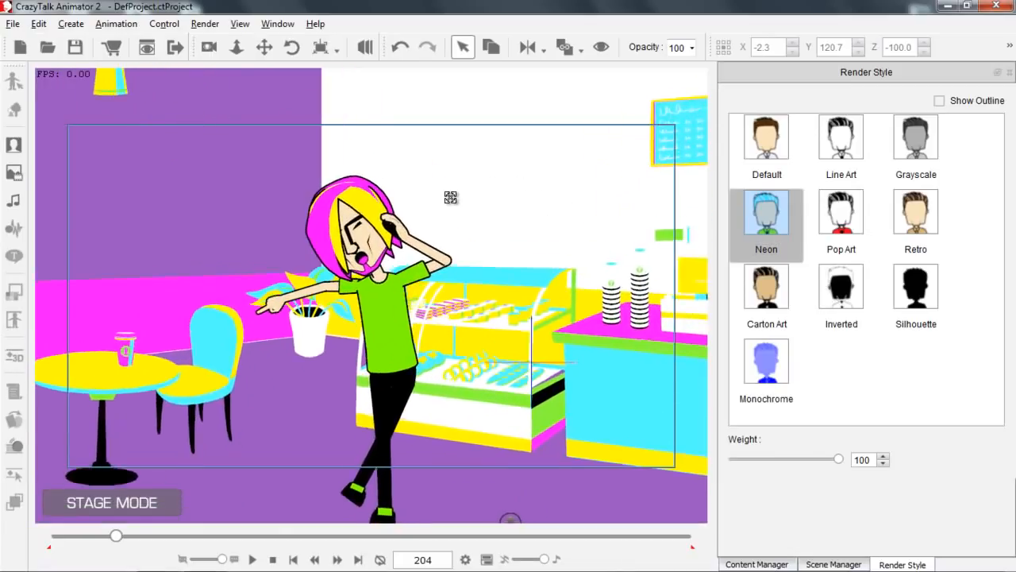
{"action": "left_click", "coordinate": [379, 278]}
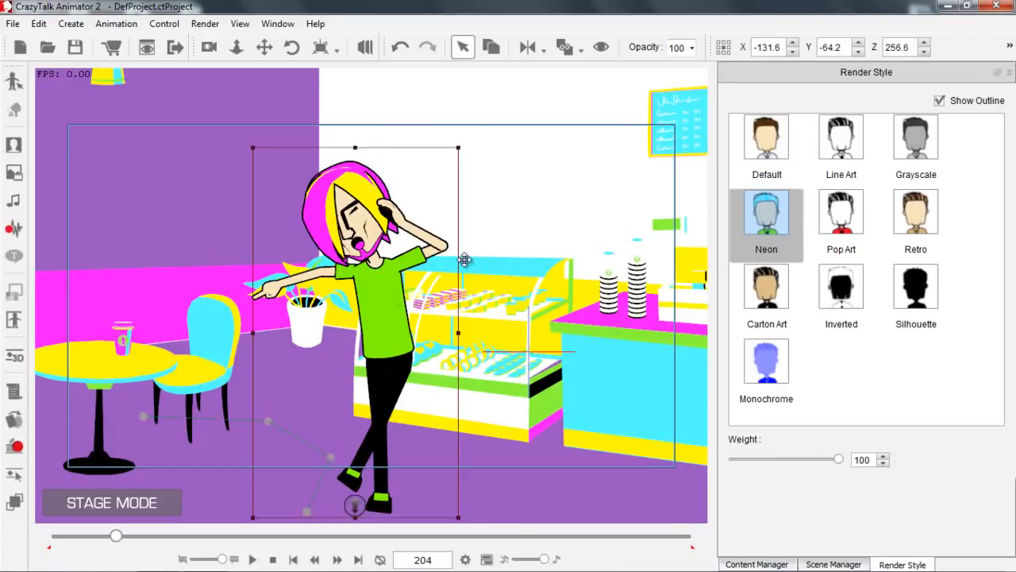
{"action": "left_click", "coordinate": [758, 157]}
Open Saul in the character composer and bring up the Actor Proportion presets.
{"action": "left_click_drag", "start_coordinate": [573, 270], "coordinate": [584, 262]}
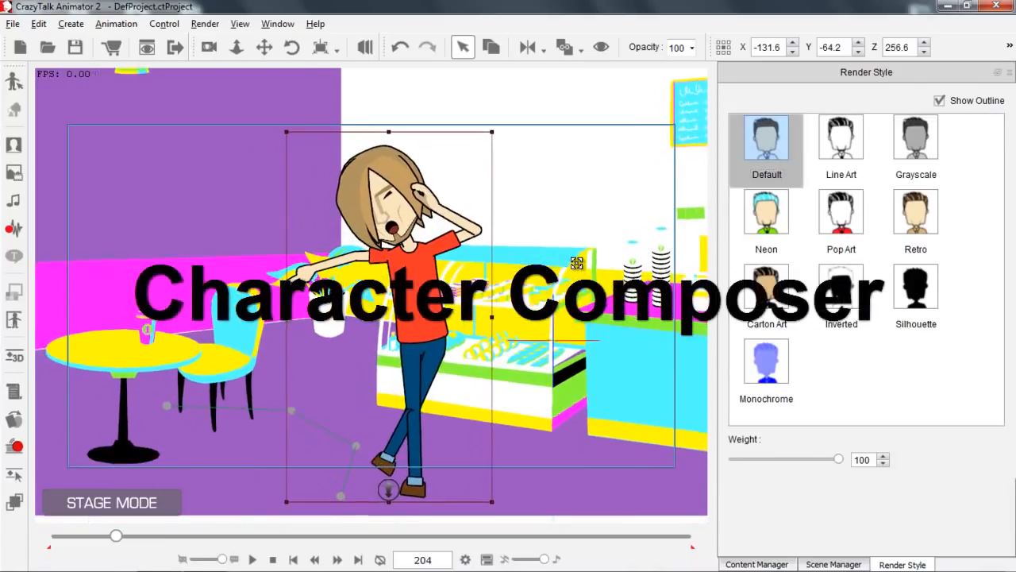
{"action": "left_click", "coordinate": [13, 82]}
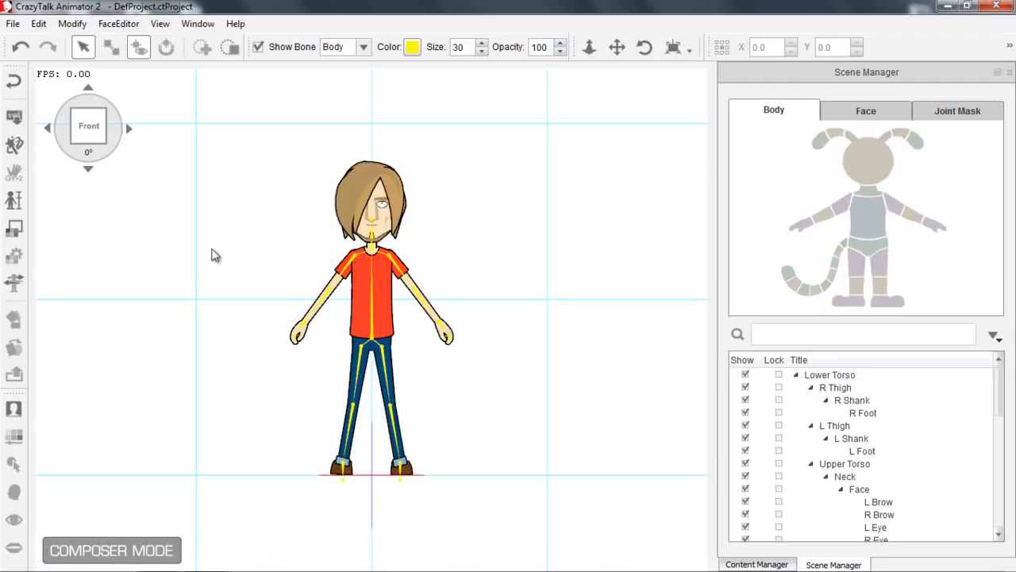
{"action": "left_click", "coordinate": [14, 200]}
Try the 2 Air Head, 3 Stretchy, 5 Strong and 4 Hobbit proportions on Saul, ending with 1 Default.
{"action": "left_click", "coordinate": [876, 157]}
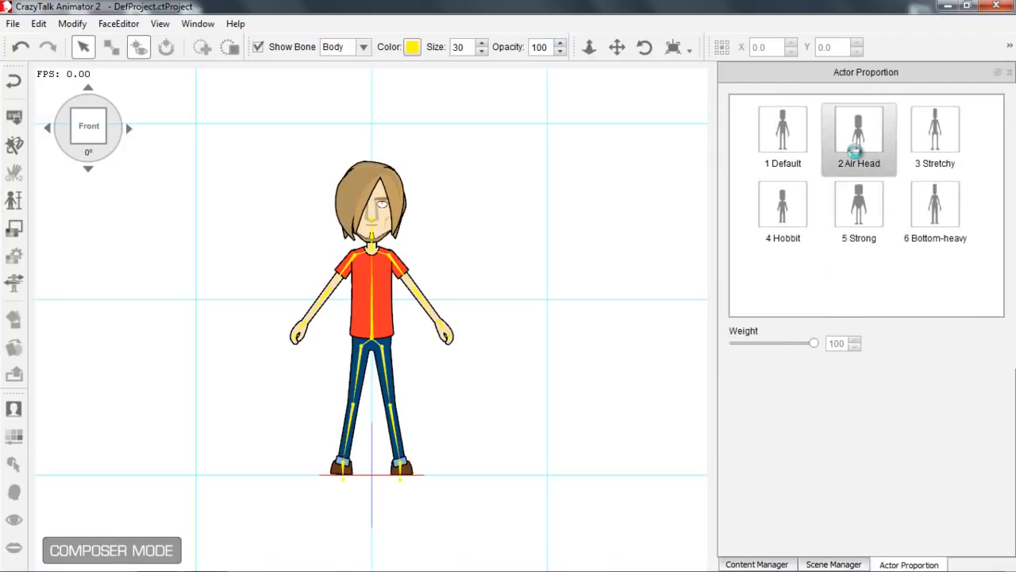
{"action": "left_click", "coordinate": [856, 155]}
{"action": "left_click", "coordinate": [935, 163]}
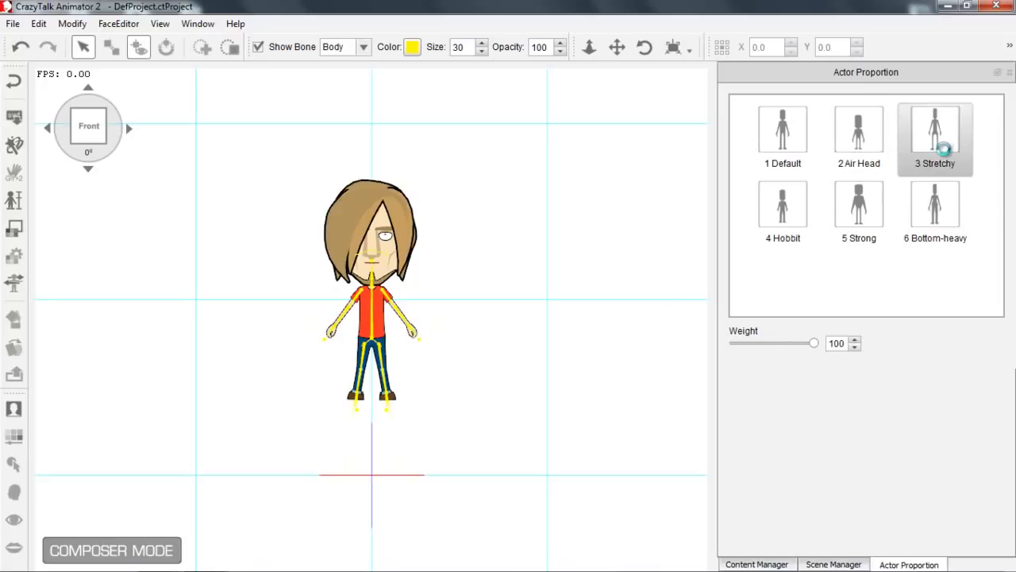
{"action": "left_click", "coordinate": [870, 211]}
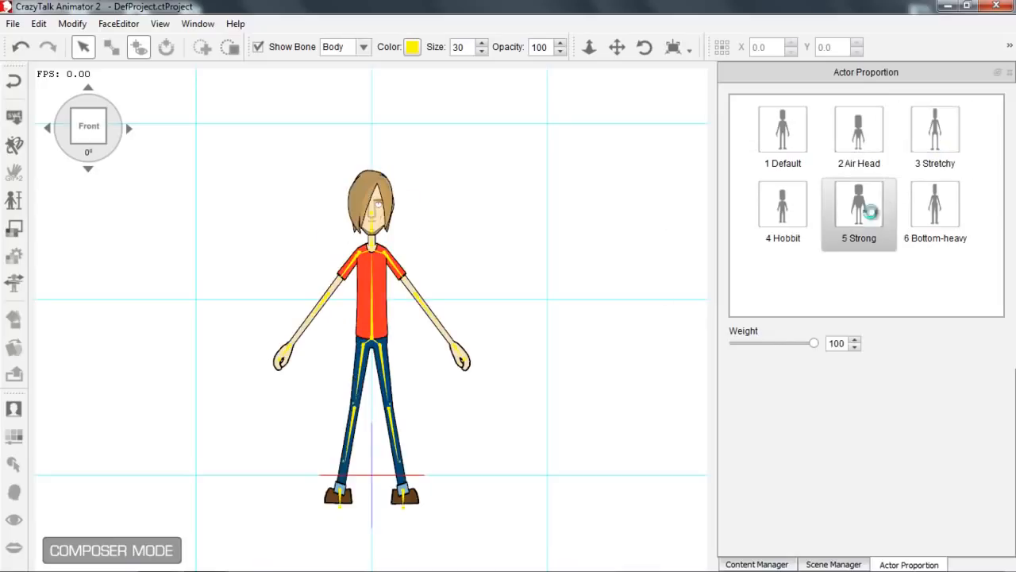
{"action": "left_click", "coordinate": [787, 220]}
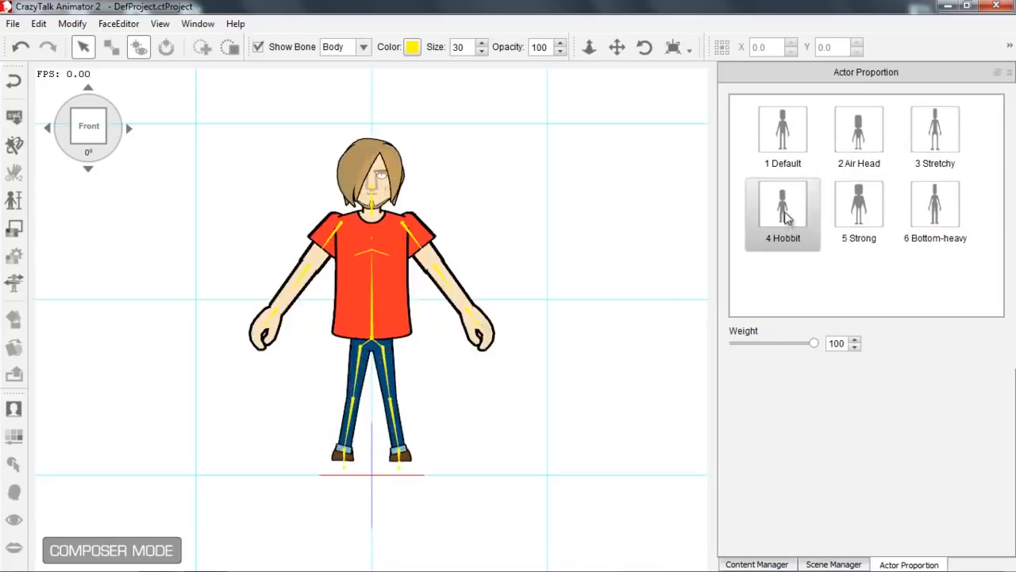
{"action": "left_click", "coordinate": [798, 142]}
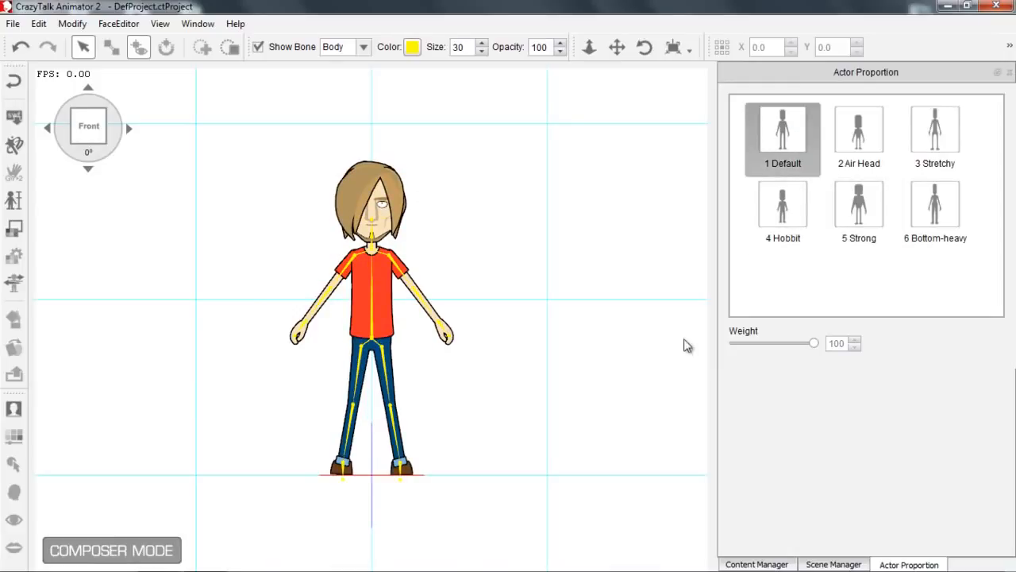
Replace Saul's hair with Hair_01 from the G2 Hair head templates.
{"action": "left_click", "coordinate": [757, 564]}
{"action": "left_click_drag", "start_coordinate": [550, 337], "coordinate": [476, 95]}
{"action": "left_click_drag", "start_coordinate": [476, 95], "coordinate": [508, 165]}
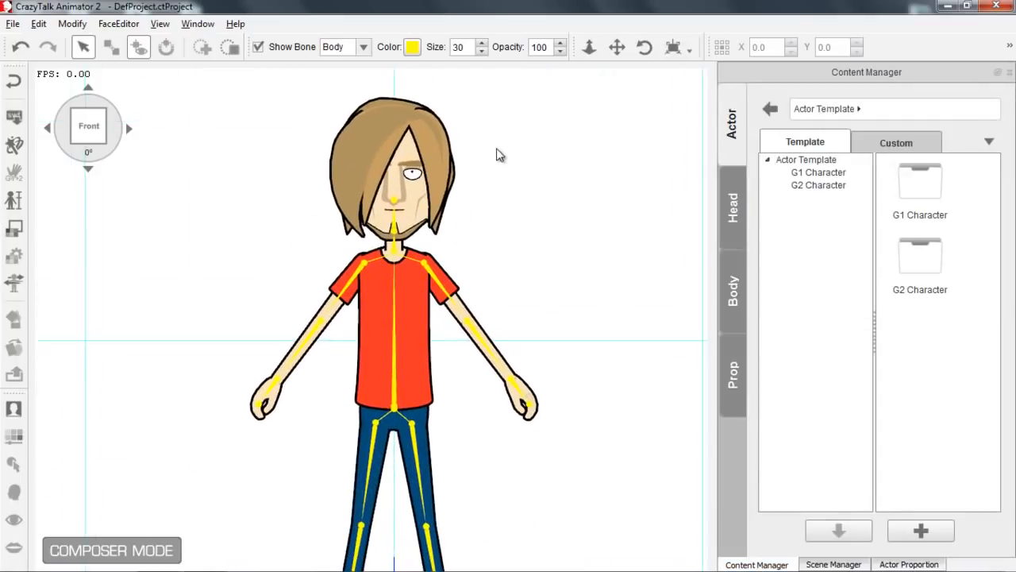
{"action": "left_click", "coordinate": [733, 208]}
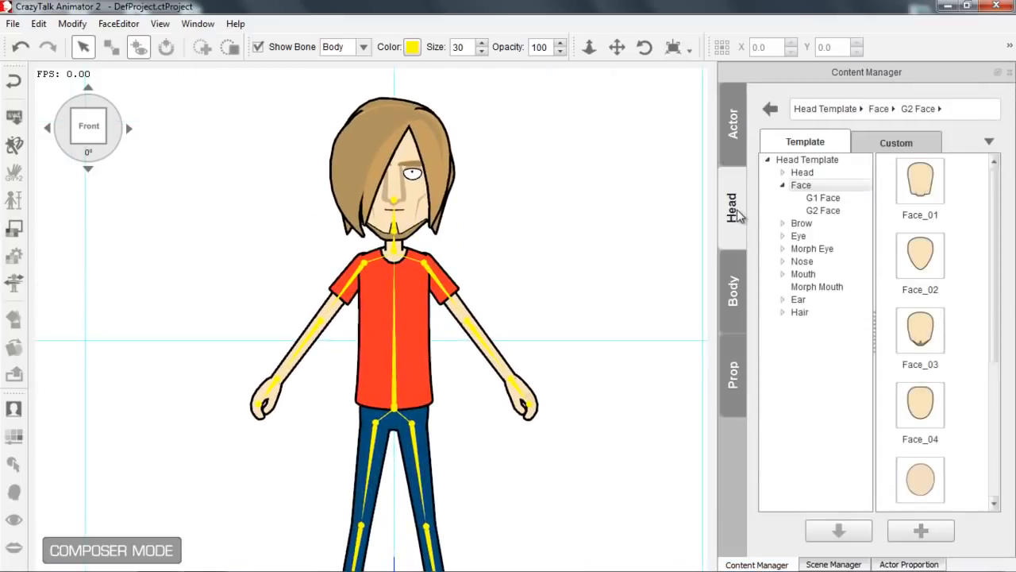
{"action": "left_click", "coordinate": [782, 185]}
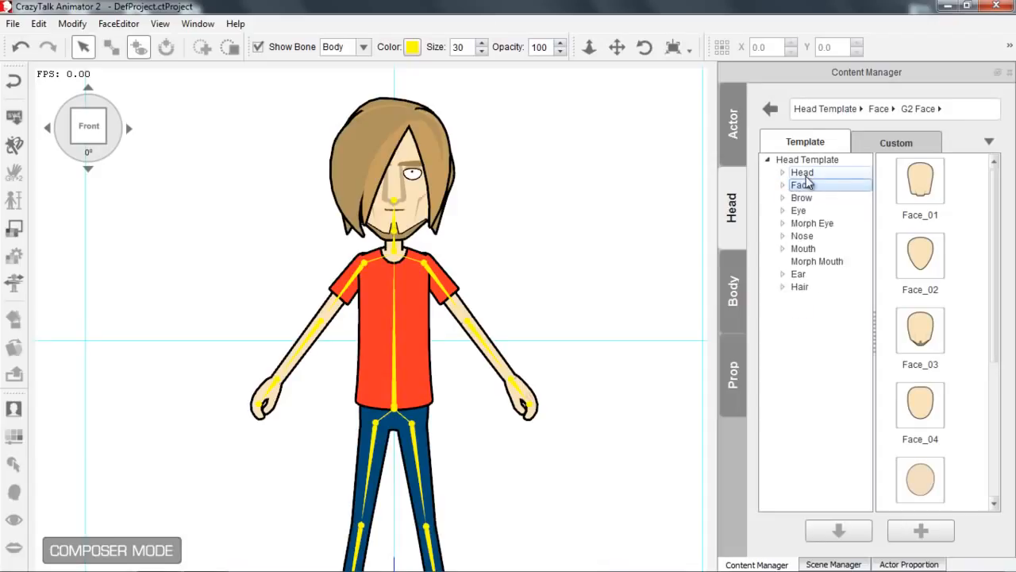
{"action": "left_click", "coordinate": [802, 288]}
{"action": "left_click", "coordinate": [920, 270]}
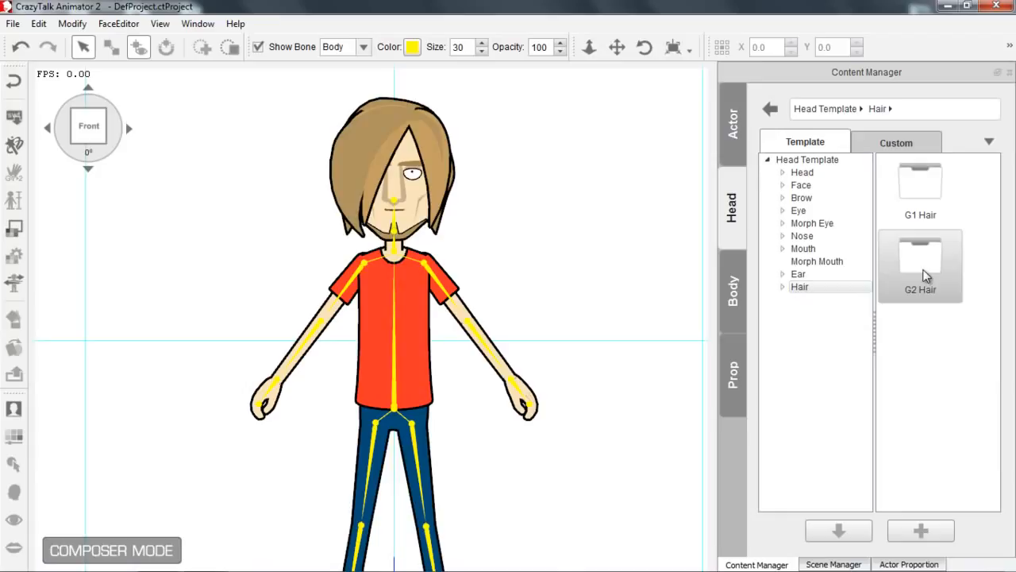
{"action": "double_click", "coordinate": [923, 276]}
{"action": "double_click", "coordinate": [921, 184]}
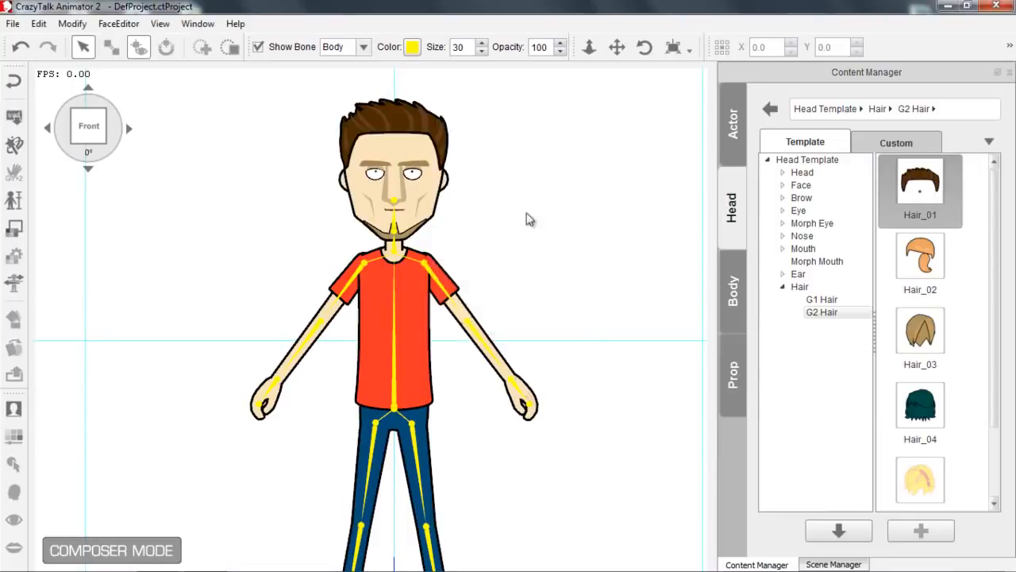
Change Saul's face to Face_02 from the G2 Face templates.
{"action": "left_click", "coordinate": [782, 185]}
{"action": "left_click", "coordinate": [823, 210]}
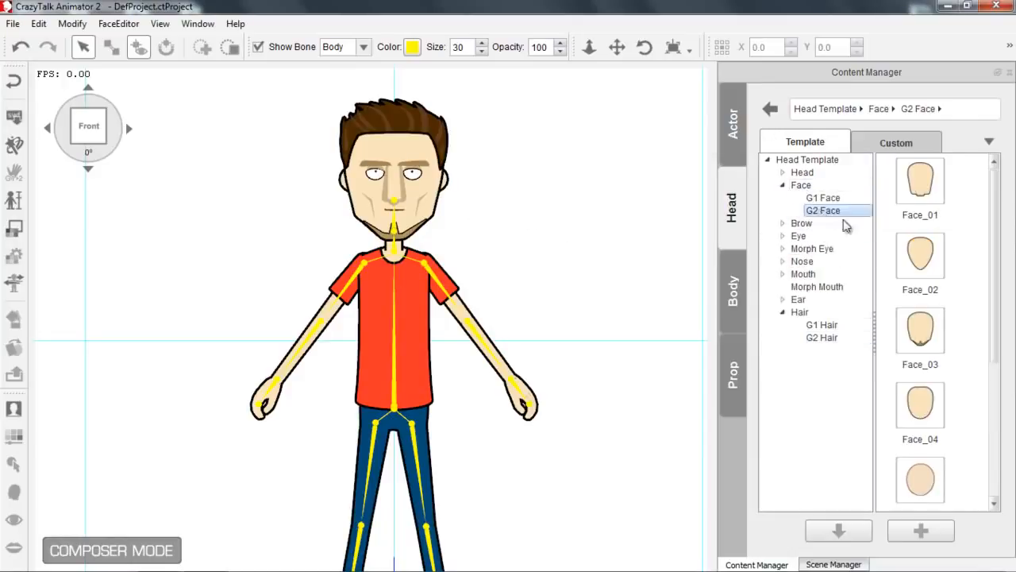
{"action": "double_click", "coordinate": [921, 258]}
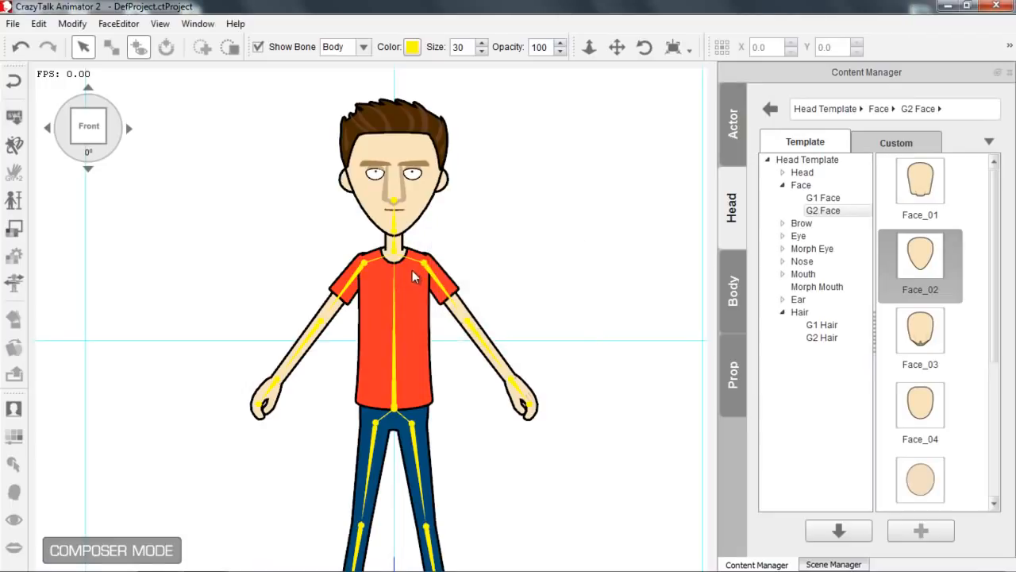
Replace Saul's body with the G2 template Body_01 and return from the composer to the stage.
{"action": "scroll", "coordinate": [424, 245], "scroll_direction": "down", "scroll_amount": 3}
{"action": "scroll", "coordinate": [438, 222], "scroll_direction": "down", "scroll_amount": 1}
{"action": "mouse_move", "coordinate": [439, 227]}
{"action": "left_mouse_down"}
{"action": "mouse_move", "coordinate": [442, 254]}
{"action": "mouse_move", "coordinate": [438, 244]}
{"action": "left_mouse_up"}
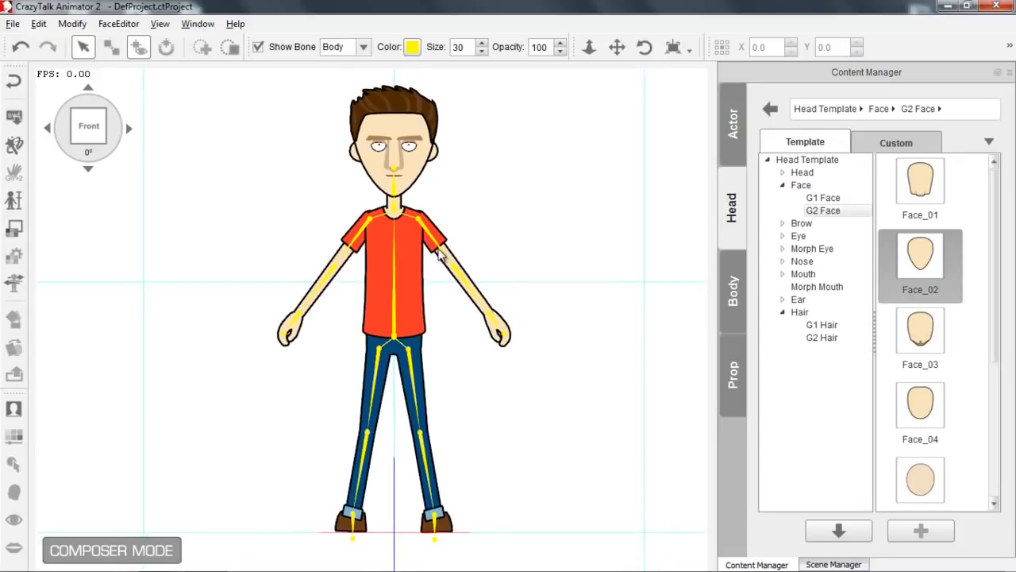
{"action": "left_click", "coordinate": [730, 296]}
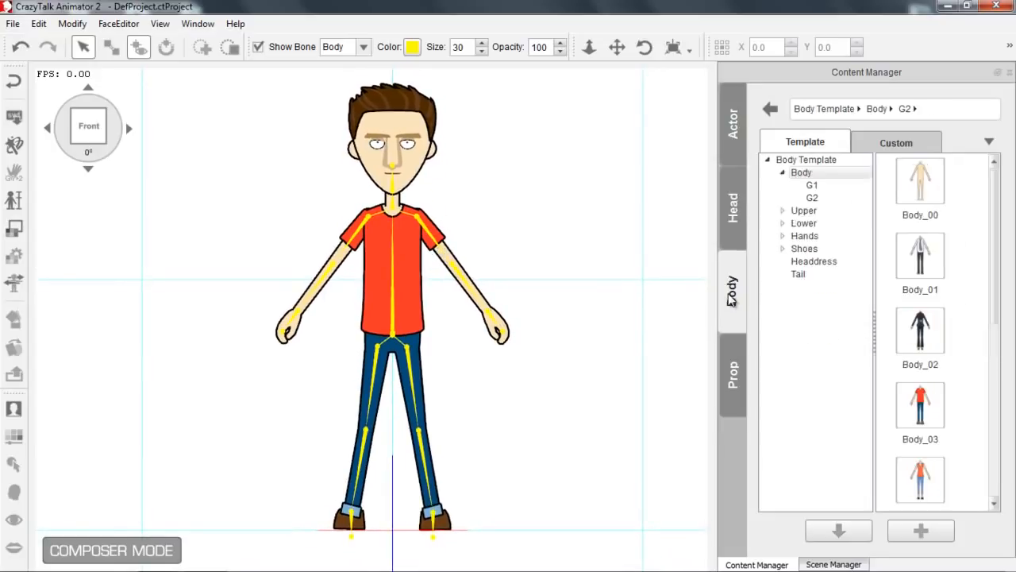
{"action": "left_click", "coordinate": [801, 175]}
{"action": "left_click", "coordinate": [815, 199]}
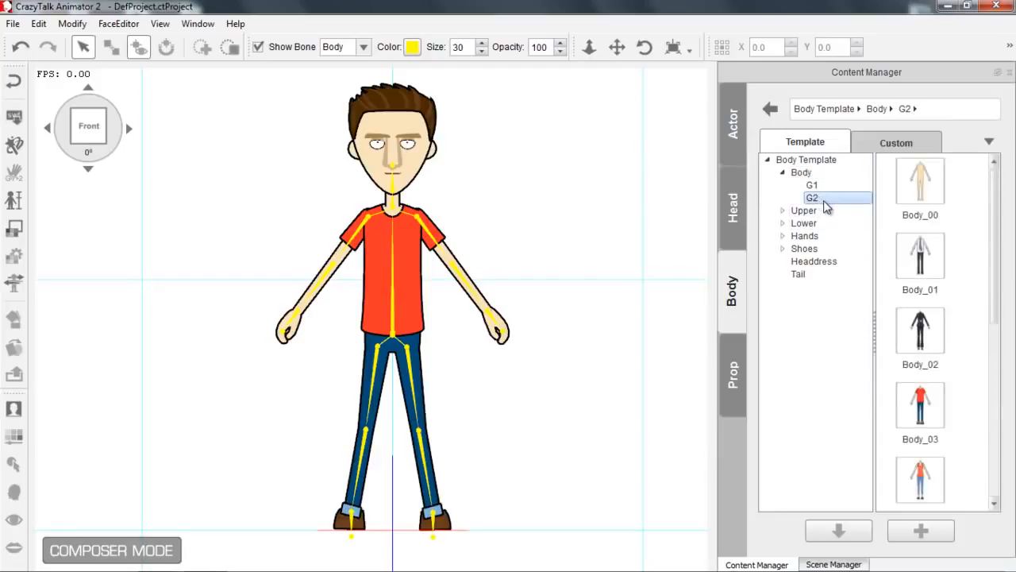
{"action": "left_click", "coordinate": [932, 260]}
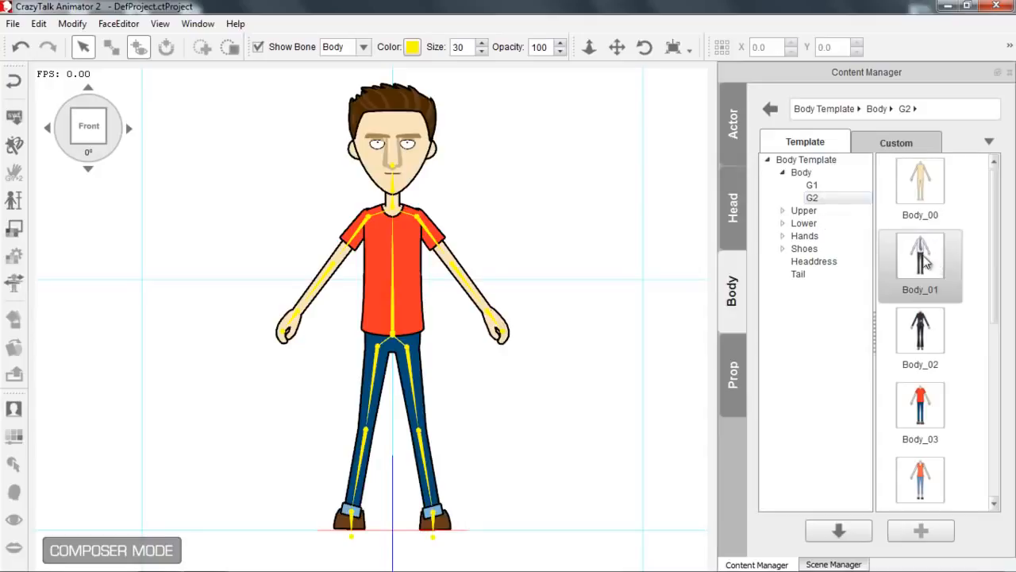
{"action": "double_click", "coordinate": [925, 262]}
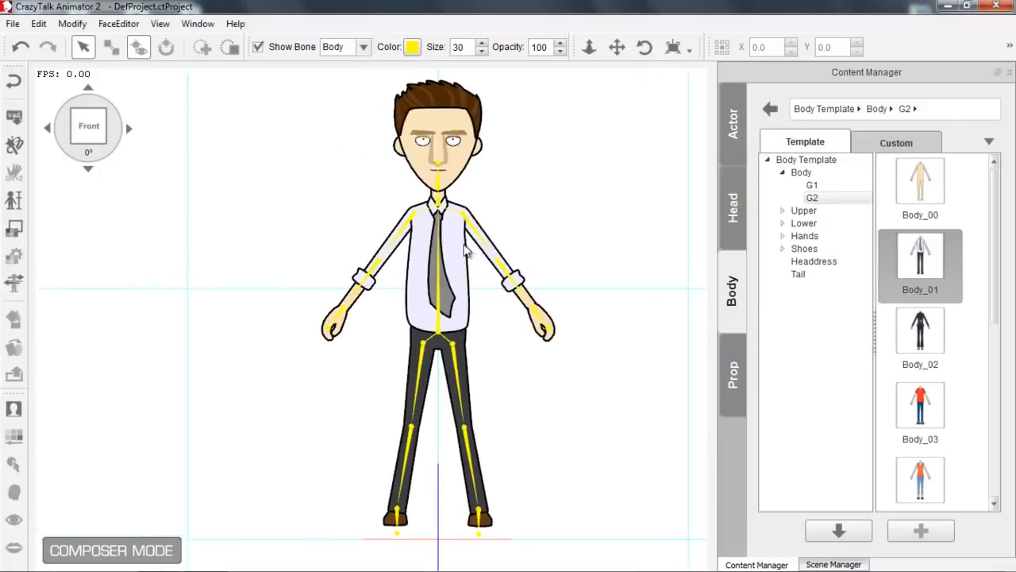
{"action": "left_click", "coordinate": [14, 81]}
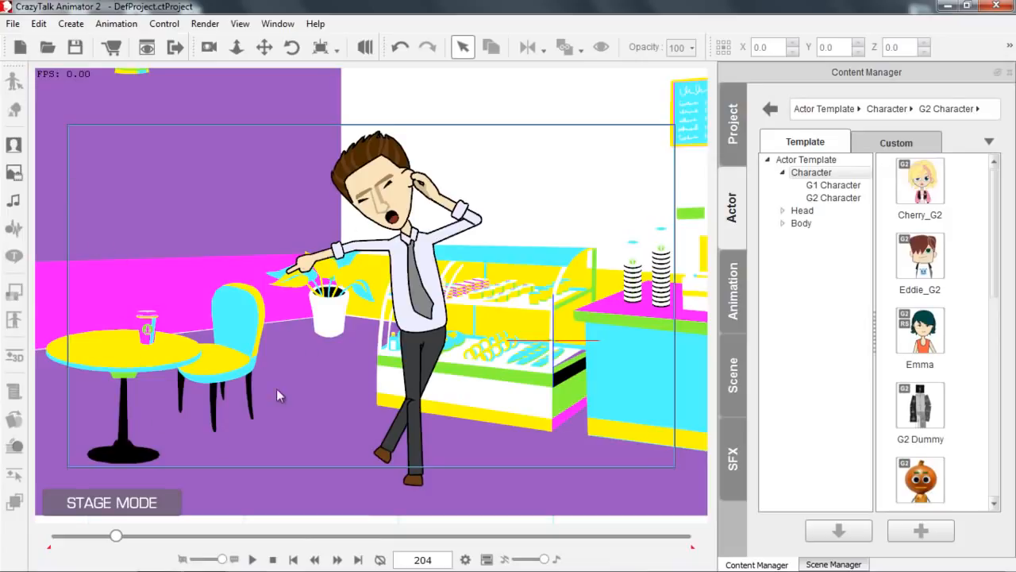
Play the scene from frame 1 to about frame 399 to check Saul's new look in the animation.
{"action": "left_click_drag", "start_coordinate": [119, 538], "coordinate": [51, 548]}
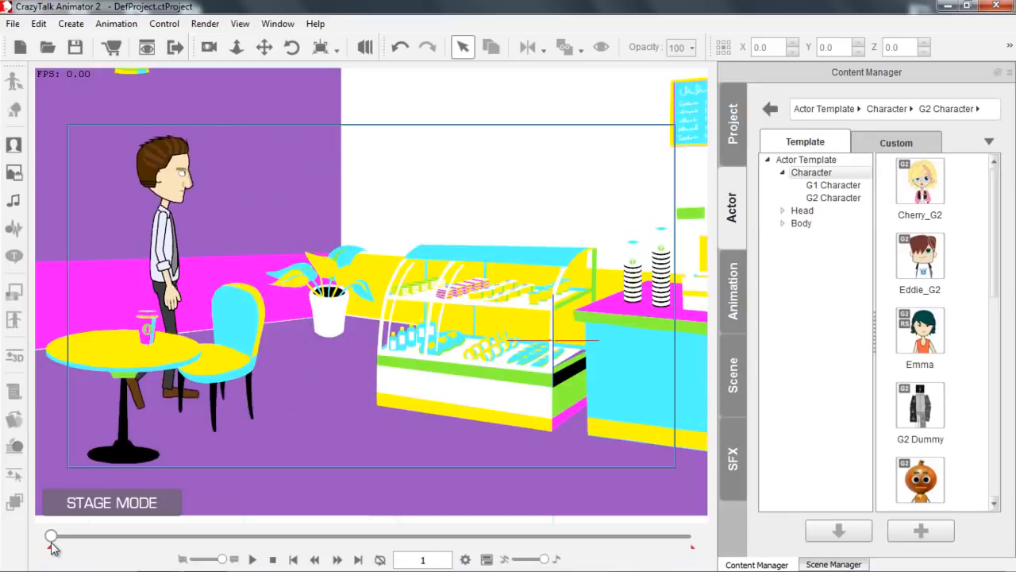
{"action": "left_click", "coordinate": [251, 559]}
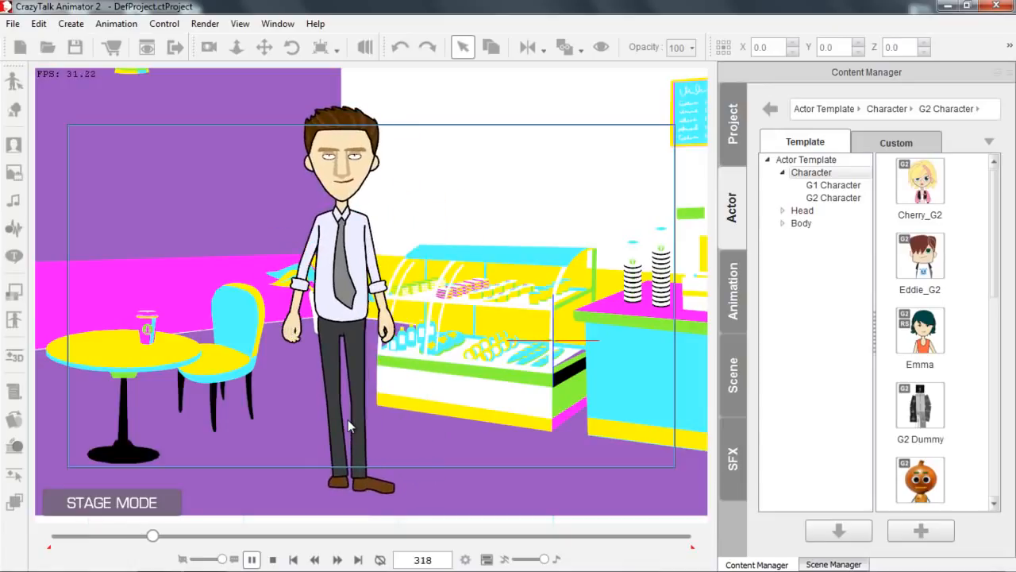
{"action": "left_click", "coordinate": [252, 560]}
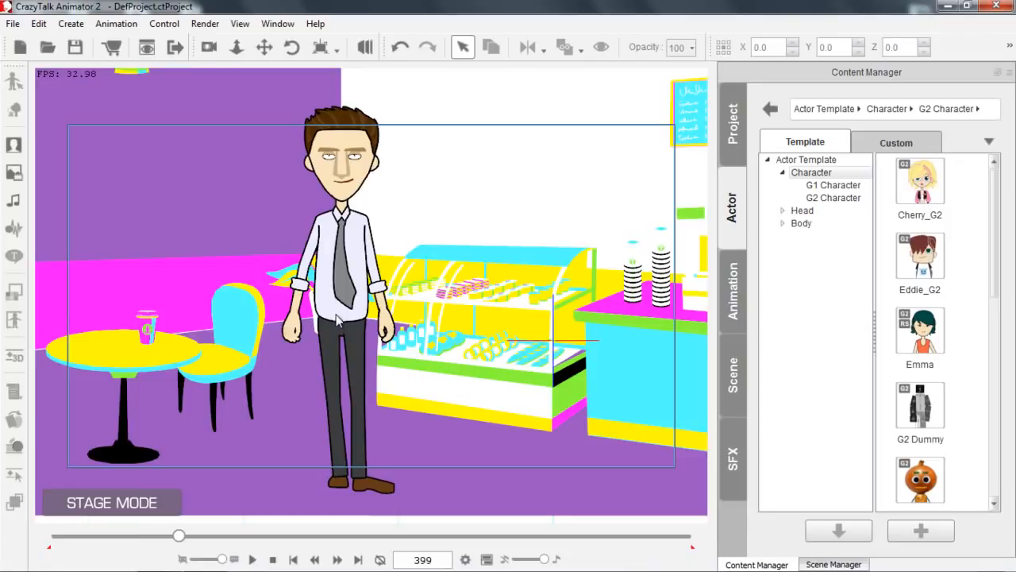
Select Saul on the stage and apply the Neon render style to him.
{"action": "left_click", "coordinate": [351, 241]}
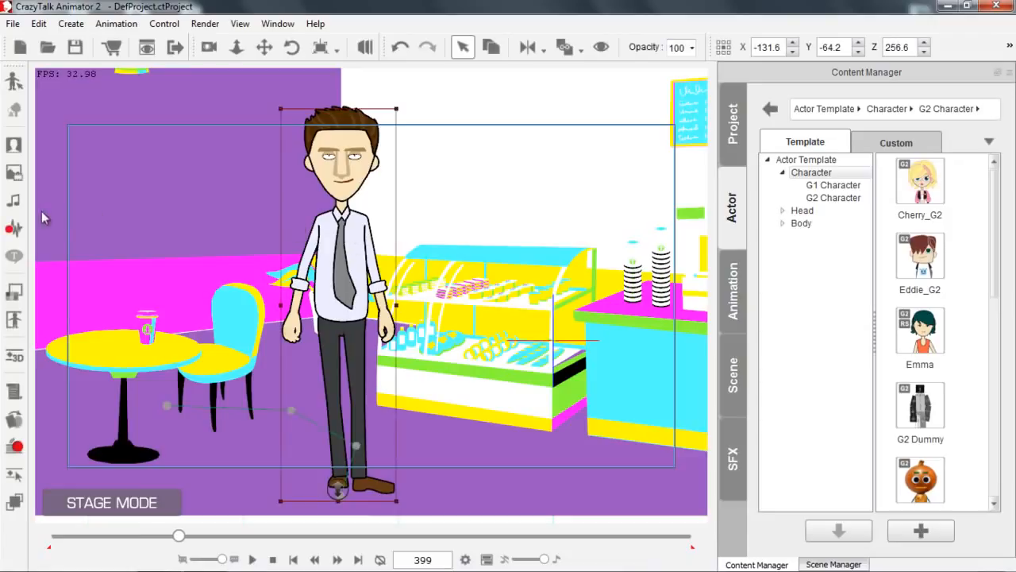
{"action": "left_click", "coordinate": [21, 296]}
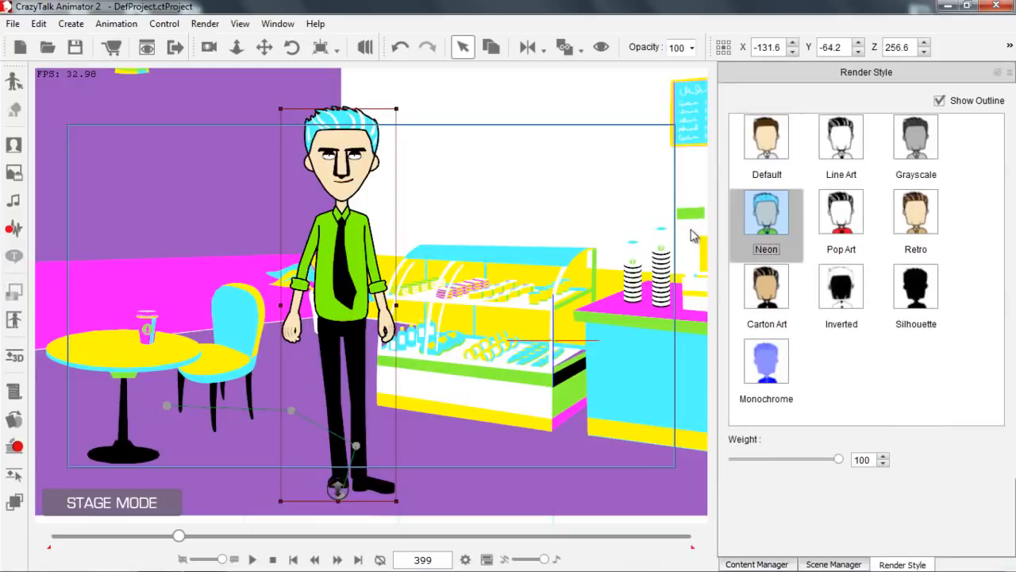
{"action": "scroll", "coordinate": [511, 240], "scroll_direction": "down", "scroll_amount": 3}
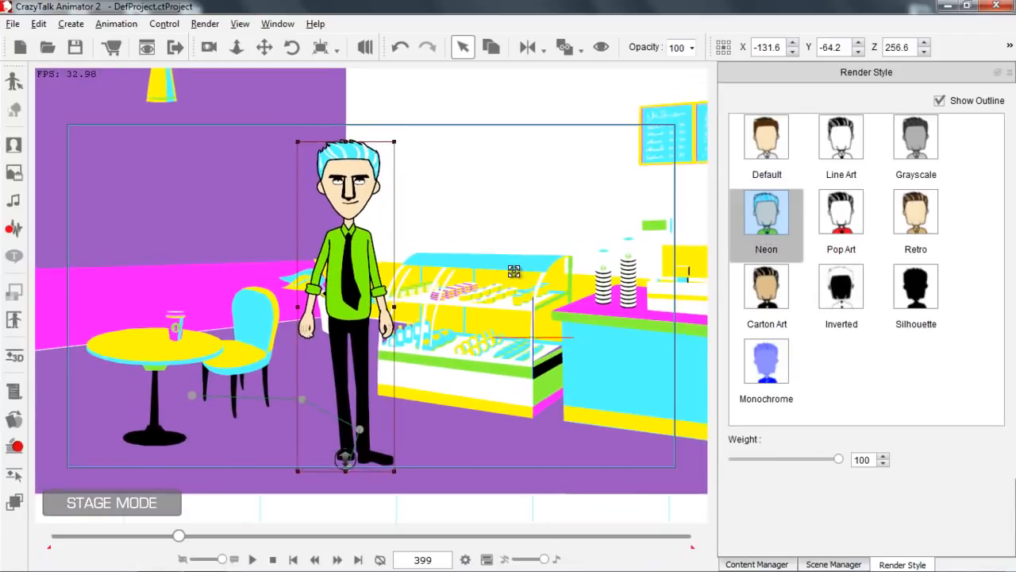
{"action": "left_click_drag", "start_coordinate": [515, 263], "coordinate": [501, 297]}
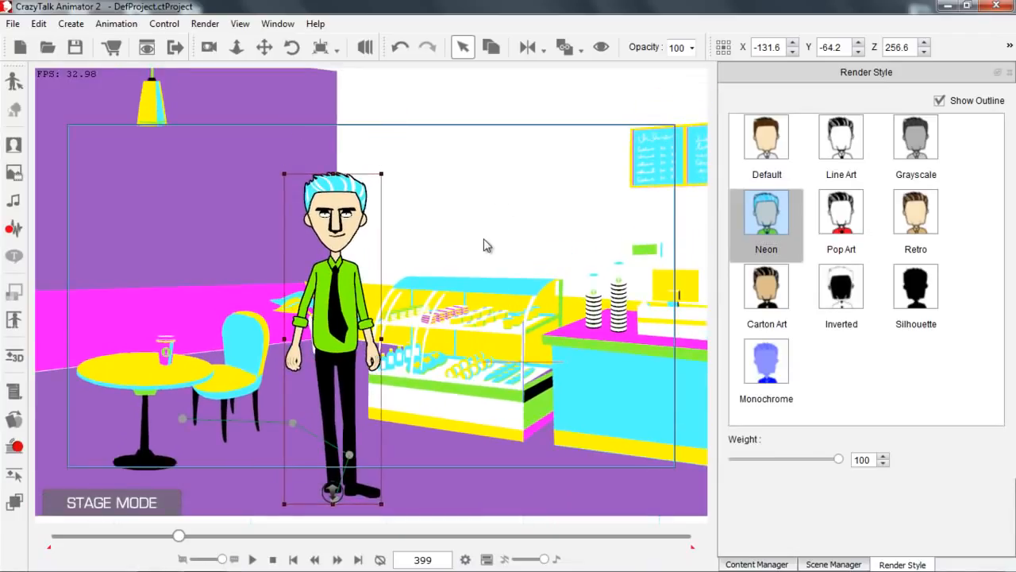
Record a camera move from a close-up of Saul at frame 1 to a full-body view of him at frame 160.
{"action": "left_click", "coordinate": [272, 559]}
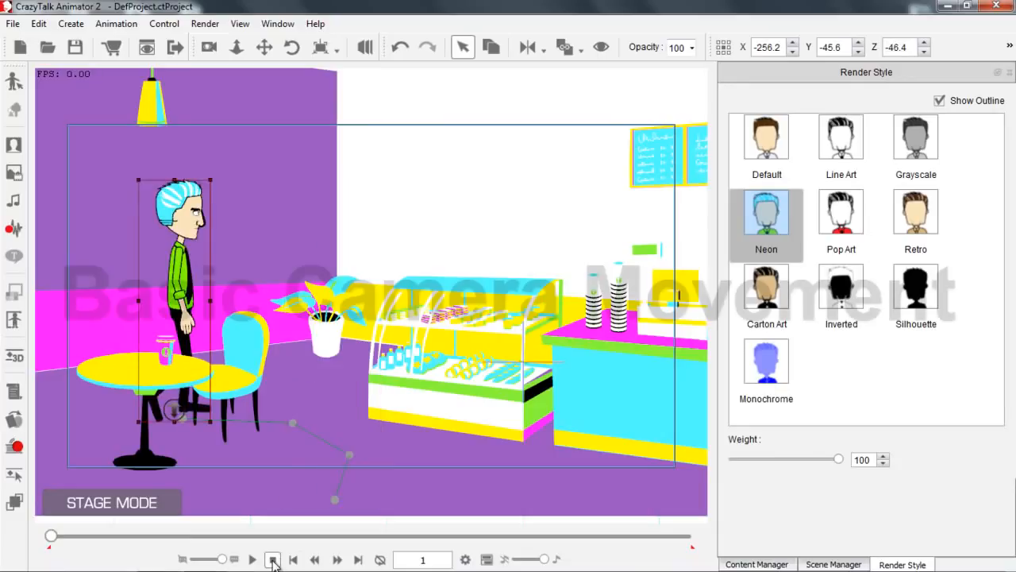
{"action": "left_click", "coordinate": [210, 49]}
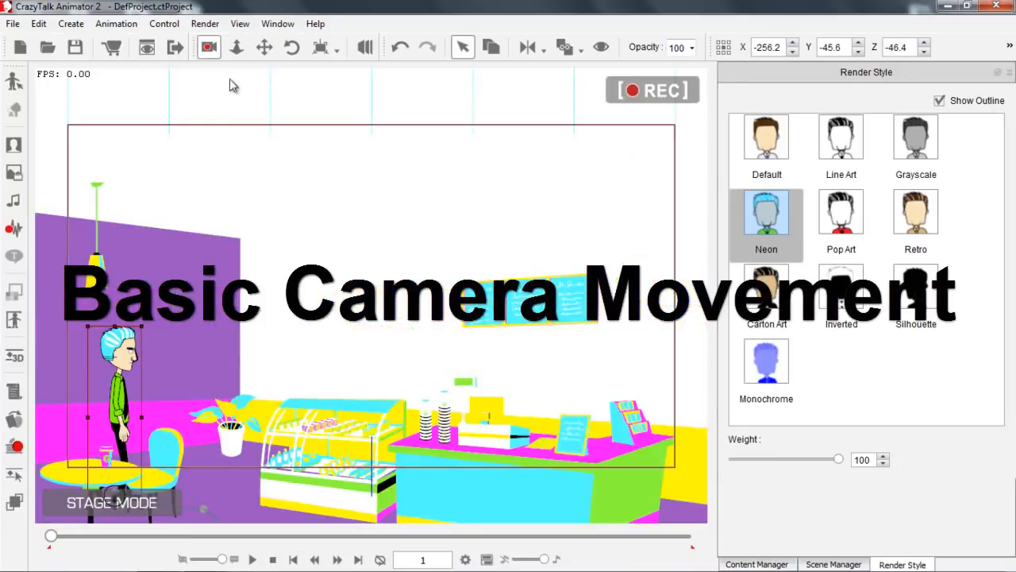
{"action": "left_click_drag", "start_coordinate": [287, 387], "coordinate": [456, 169]}
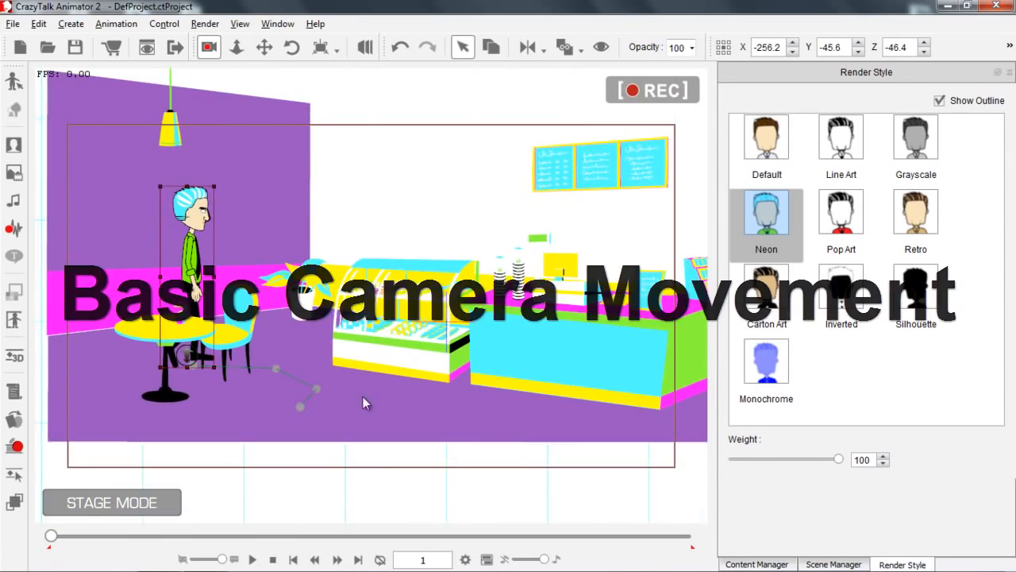
{"action": "left_click_drag", "start_coordinate": [51, 540], "coordinate": [101, 542]}
{"action": "left_click_drag", "start_coordinate": [389, 300], "coordinate": [341, 398]}
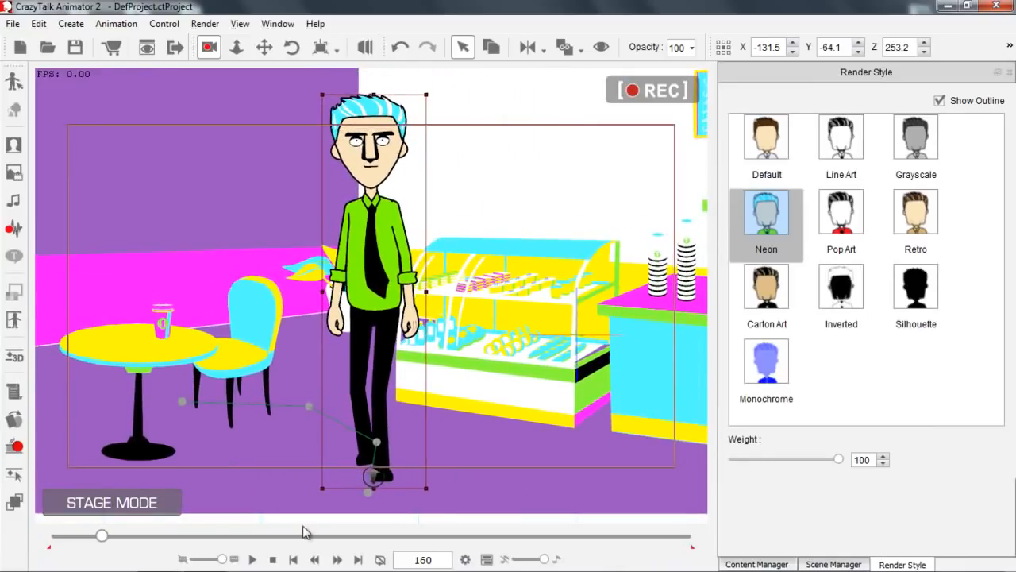
Play the animation from frame 1 to about frame 317 to review the recorded camera move.
{"action": "left_click", "coordinate": [272, 559]}
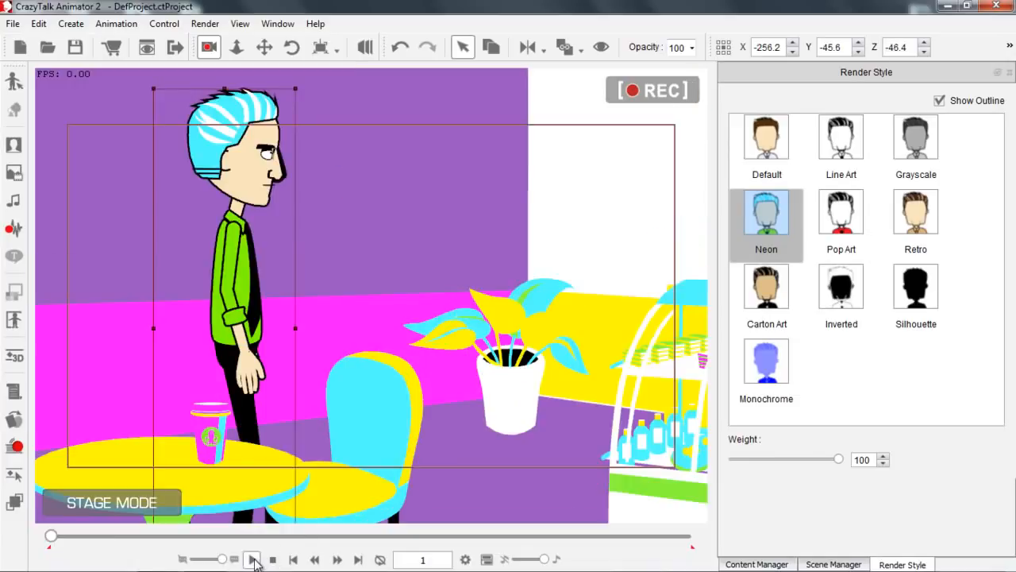
{"action": "left_click", "coordinate": [252, 559]}
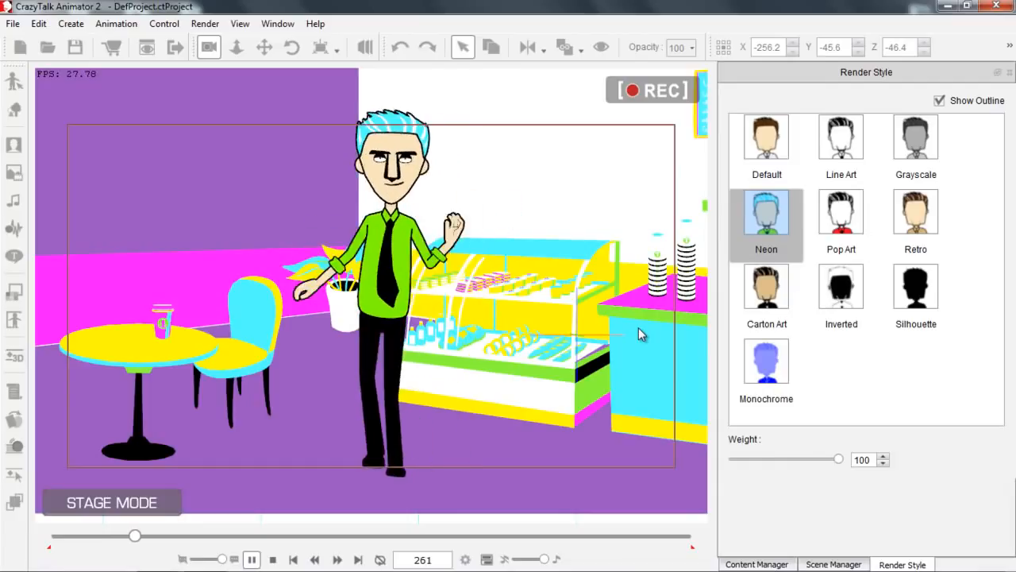
{"action": "left_click", "coordinate": [252, 558]}
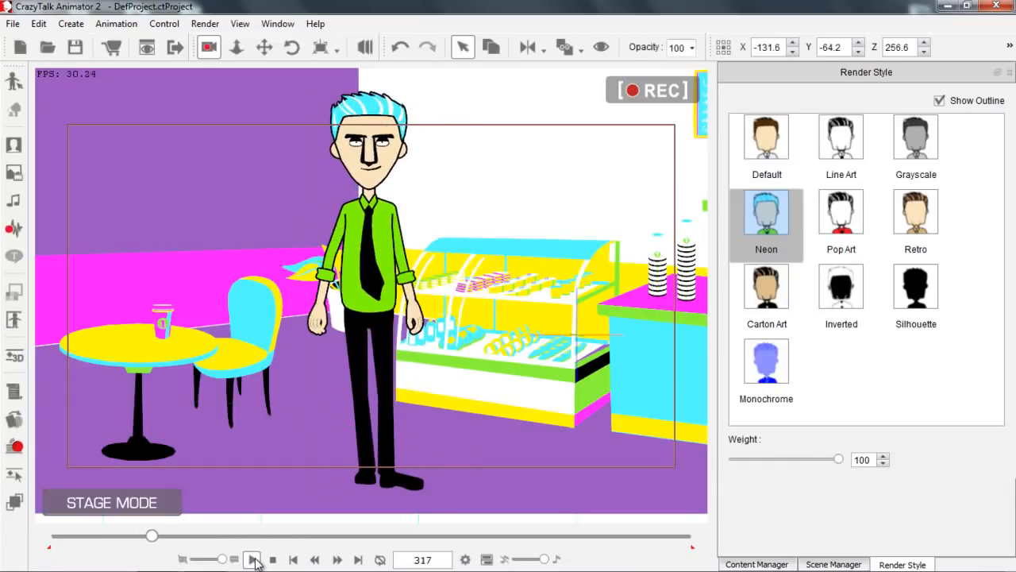